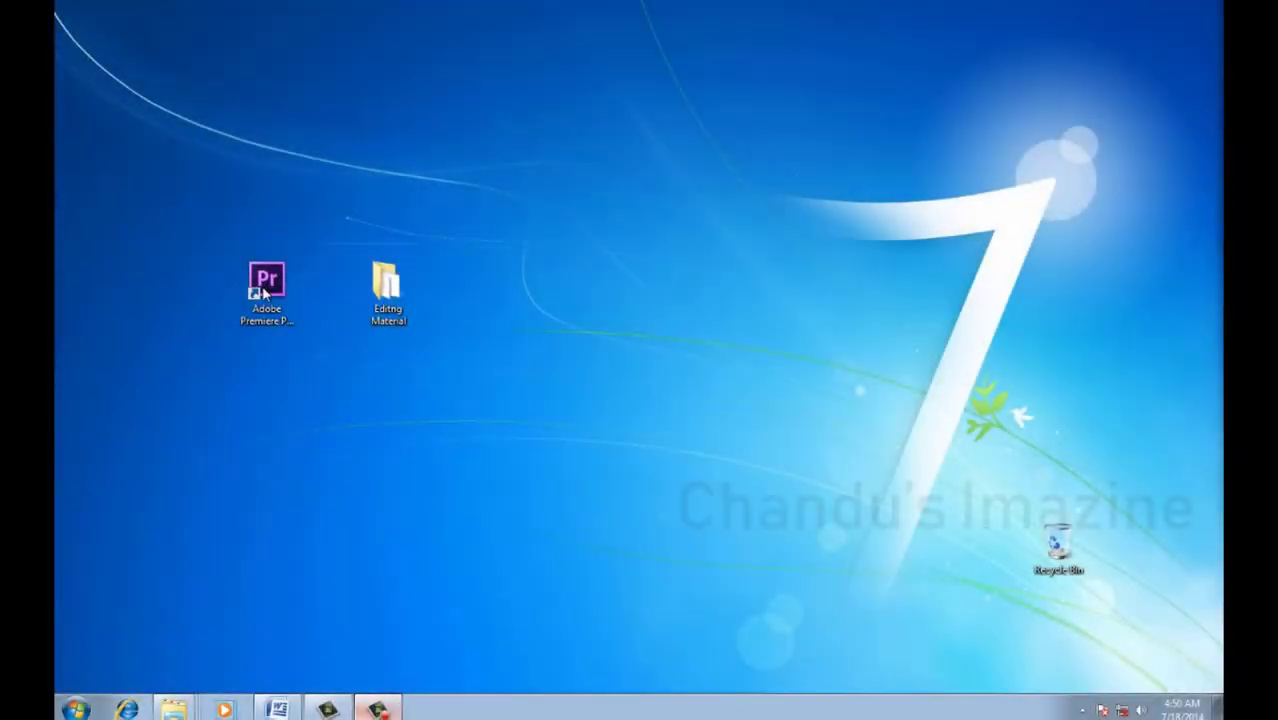
# Step: Launch Premiere and create project 'speed ctrls' with a DV-NTSC Widescreen 48kHz Sequence 01
pyautogui.doubleClick(265, 283)
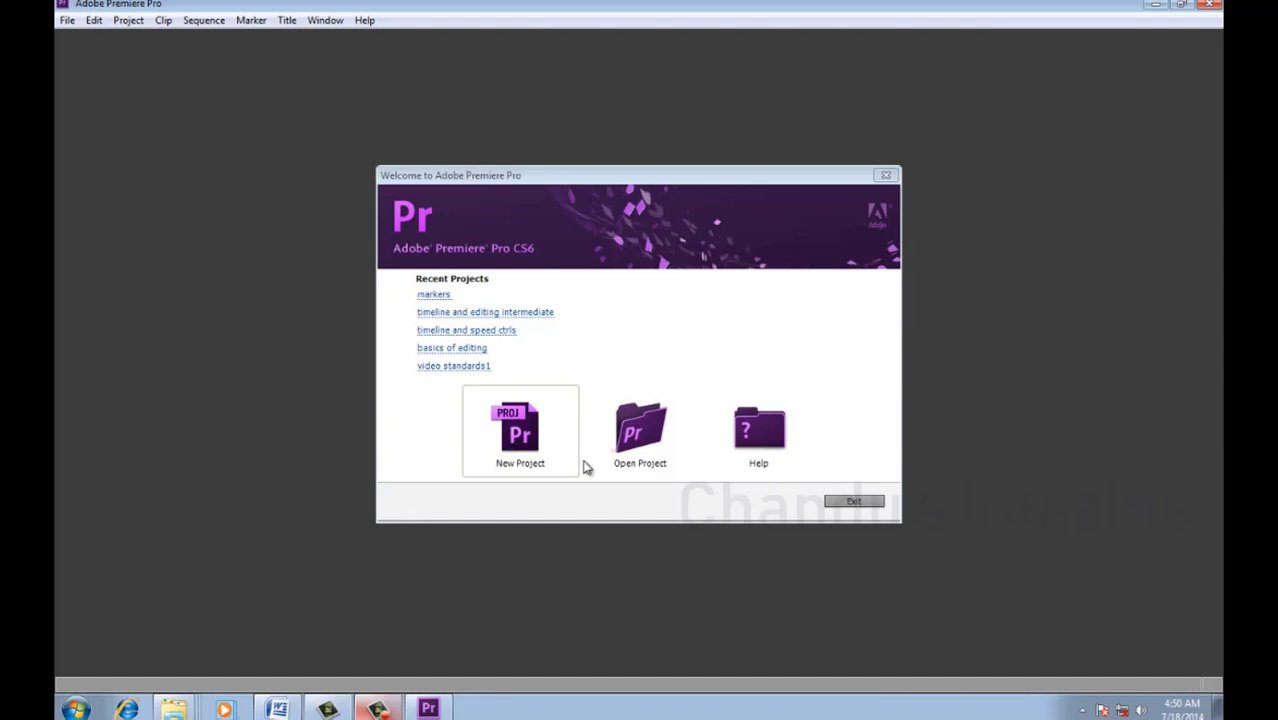
pyautogui.click(520, 448)
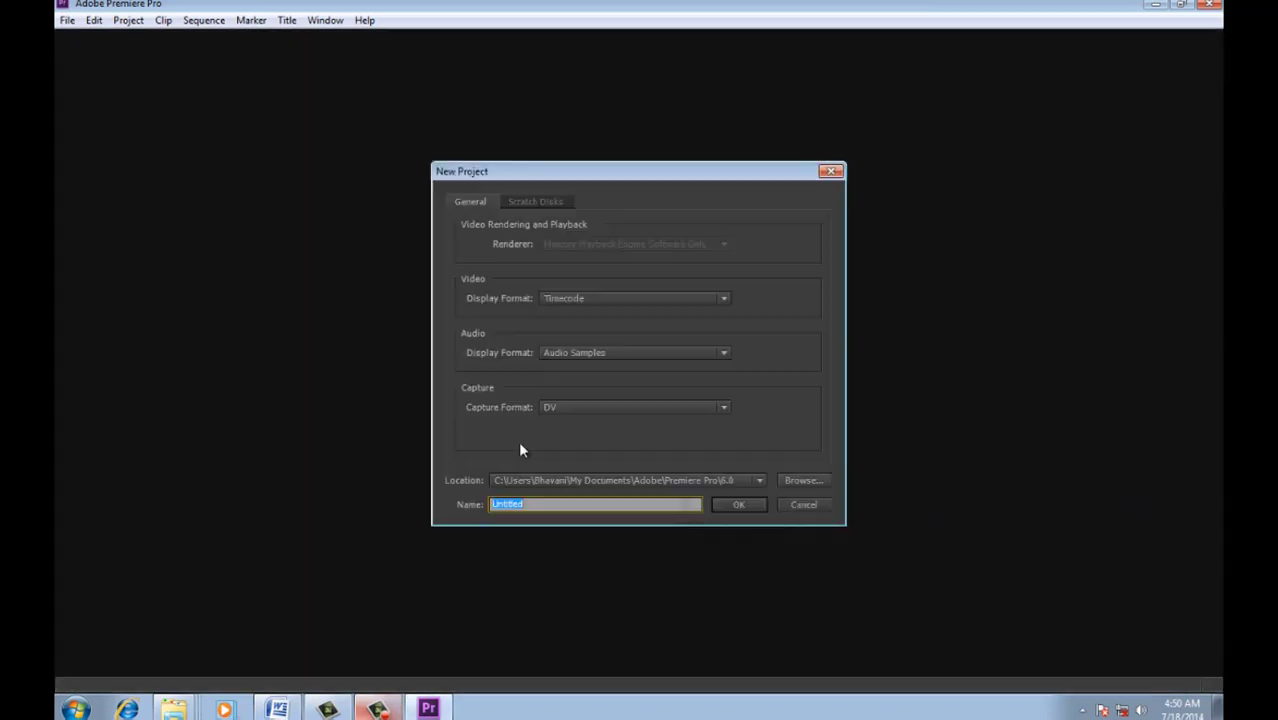
pyautogui.press('BackSpace')
pyautogui.write('speed')
pyautogui.write(' ctrl')
pyautogui.write('s')
pyautogui.click(744, 504)
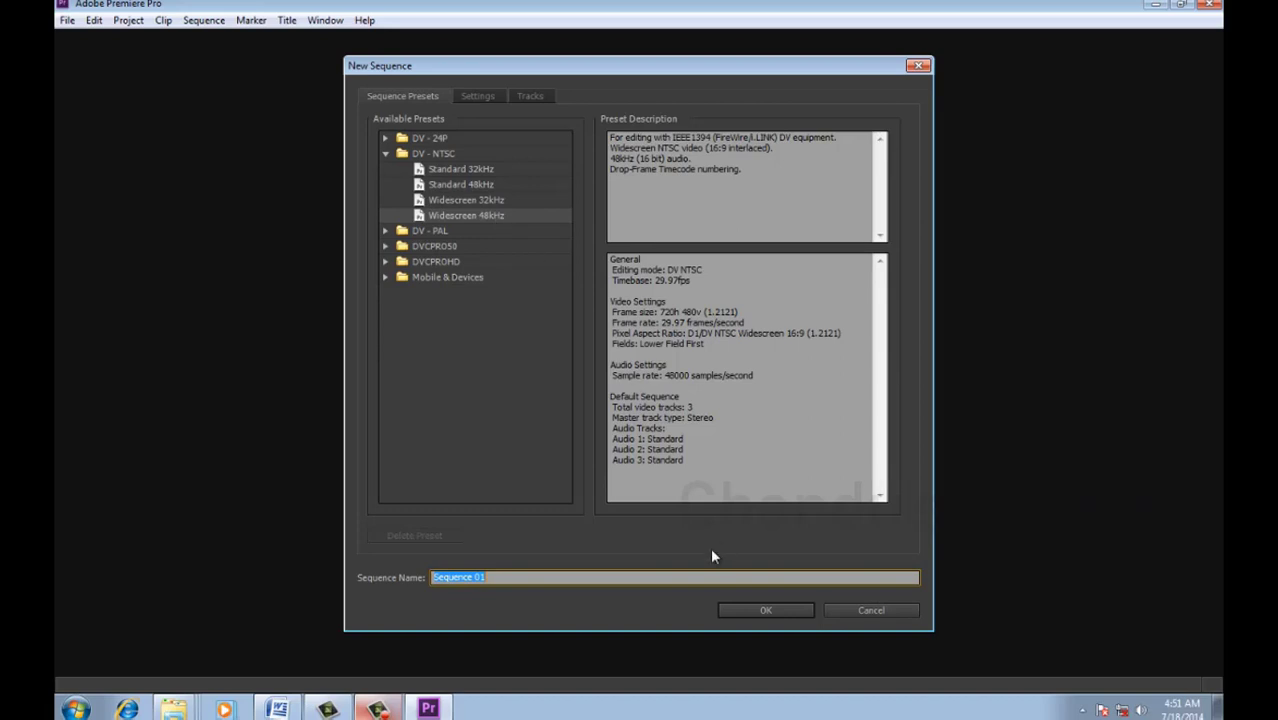
pyautogui.click(733, 609)
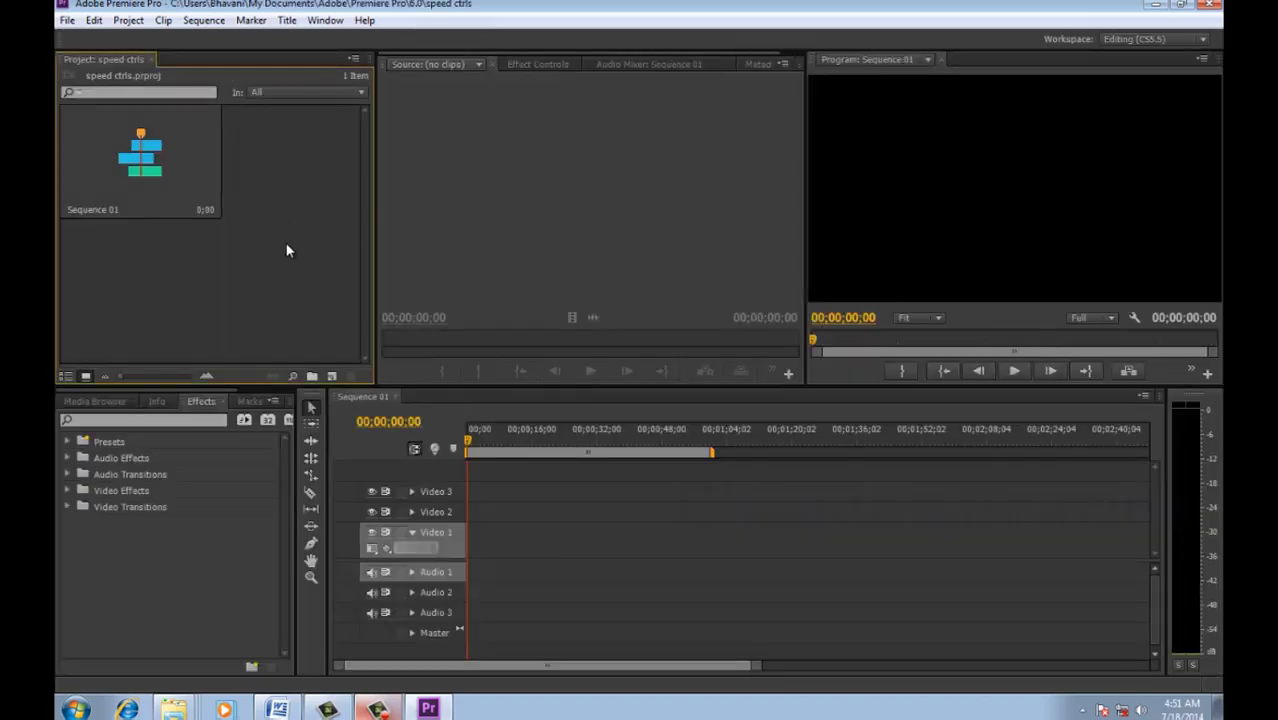
# Step: Import the Editing scenes folder from Editing Material > Material, dismissing the import warning
pyautogui.doubleClick(286, 250)
pyautogui.click(114, 191)
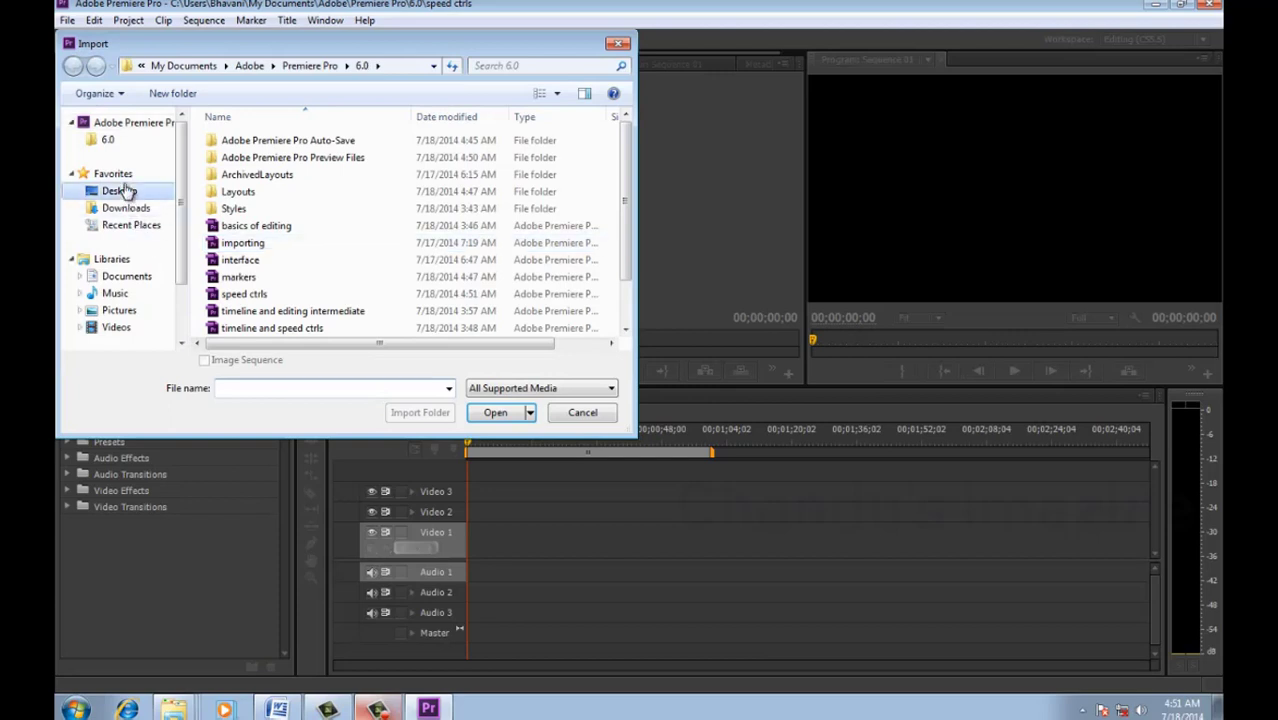
pyautogui.doubleClick(275, 222)
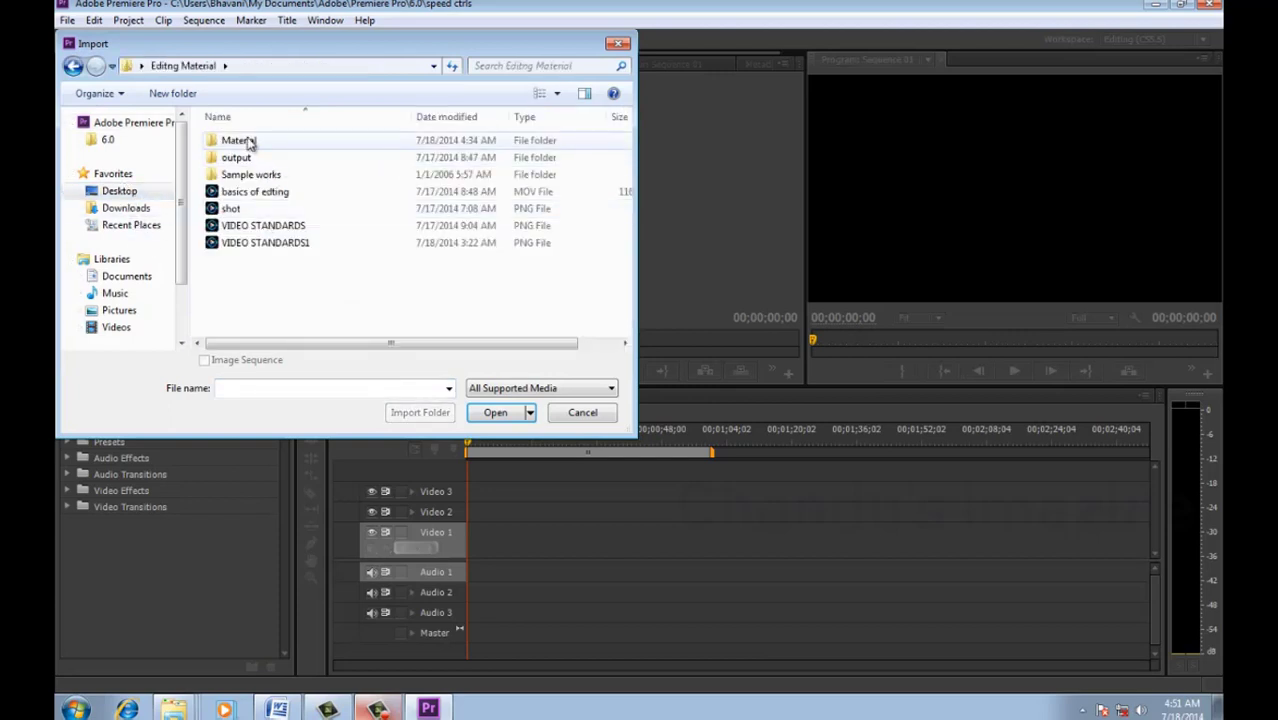
pyautogui.doubleClick(242, 139)
pyautogui.click(252, 174)
pyautogui.click(430, 413)
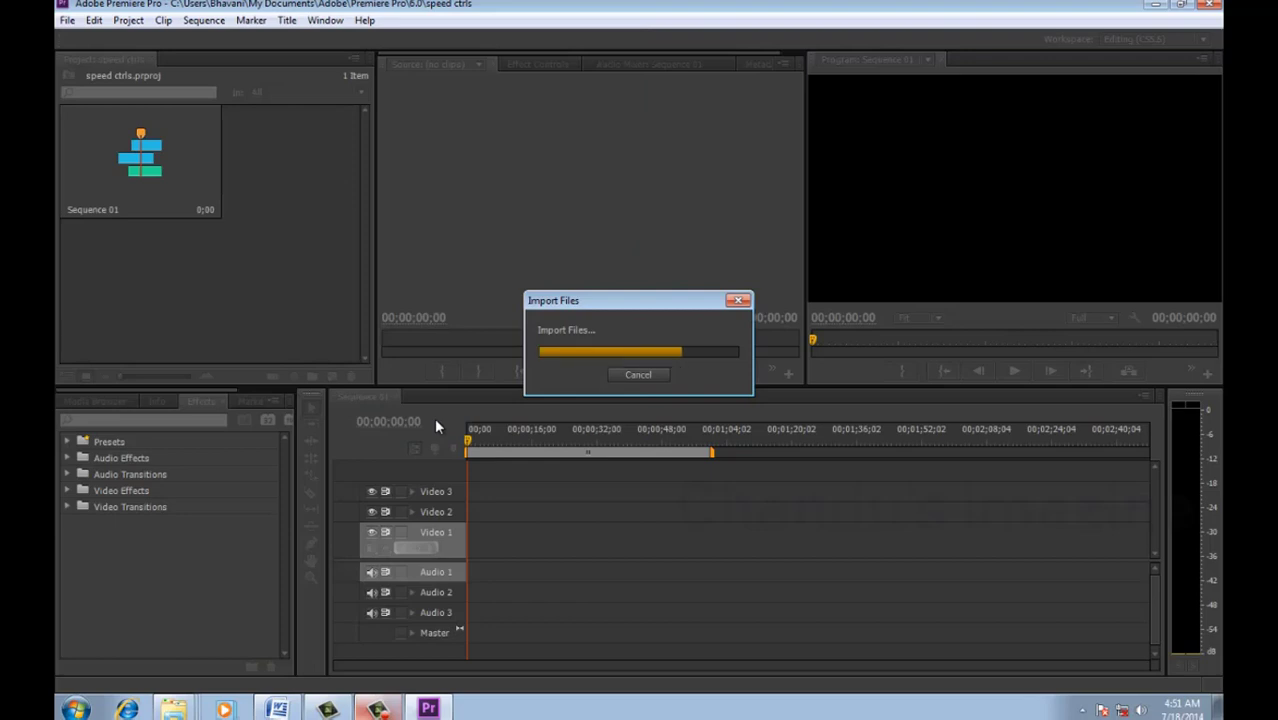
pyautogui.click(636, 440)
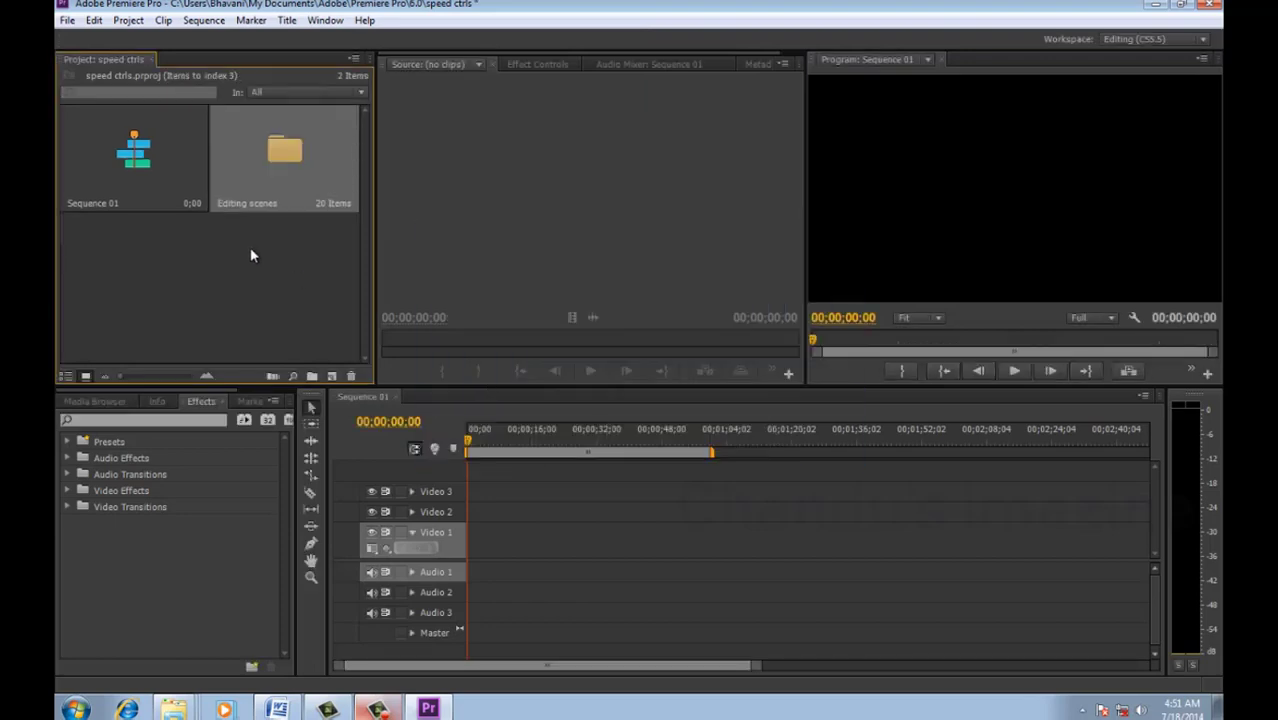
# Step: Move IntoTheBlue.aif from the Editing scenes bin into the main project, then close the bin
pyautogui.doubleClick(272, 158)
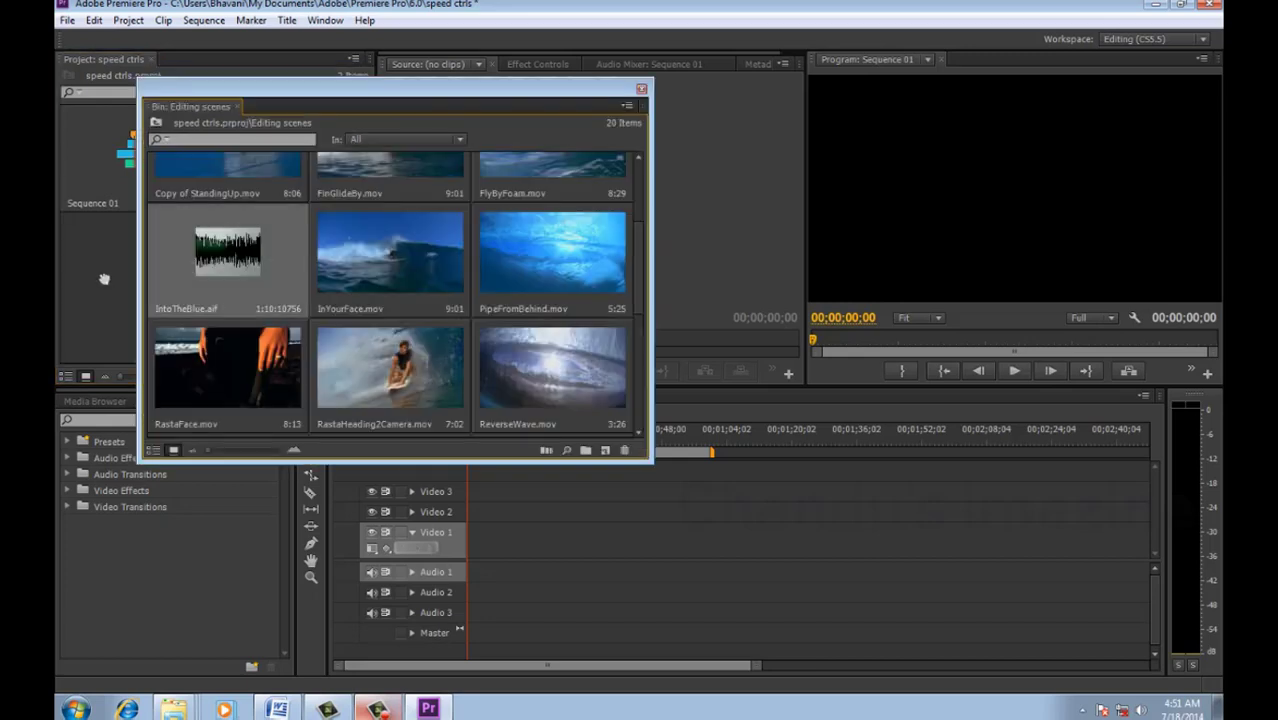
pyautogui.moveTo(222, 263); pyautogui.dragTo(105, 278)
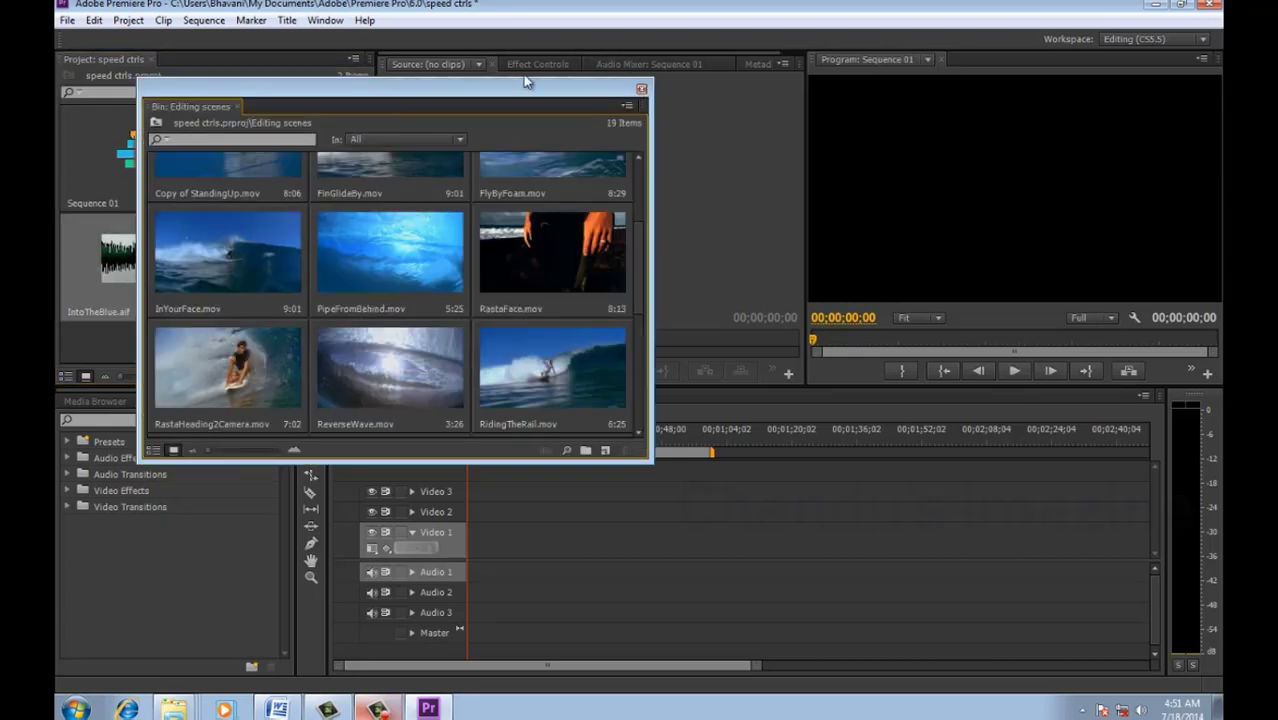
pyautogui.moveTo(525, 88); pyautogui.dragTo(730, 260)
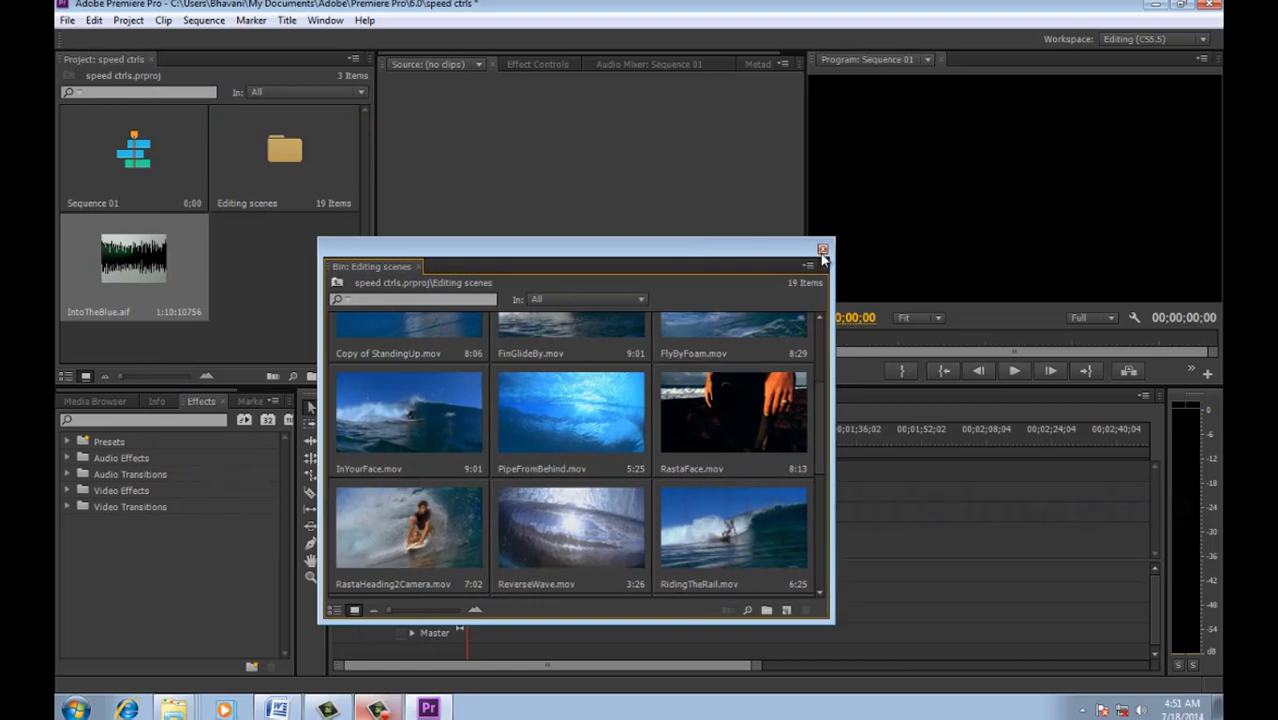
pyautogui.click(822, 249)
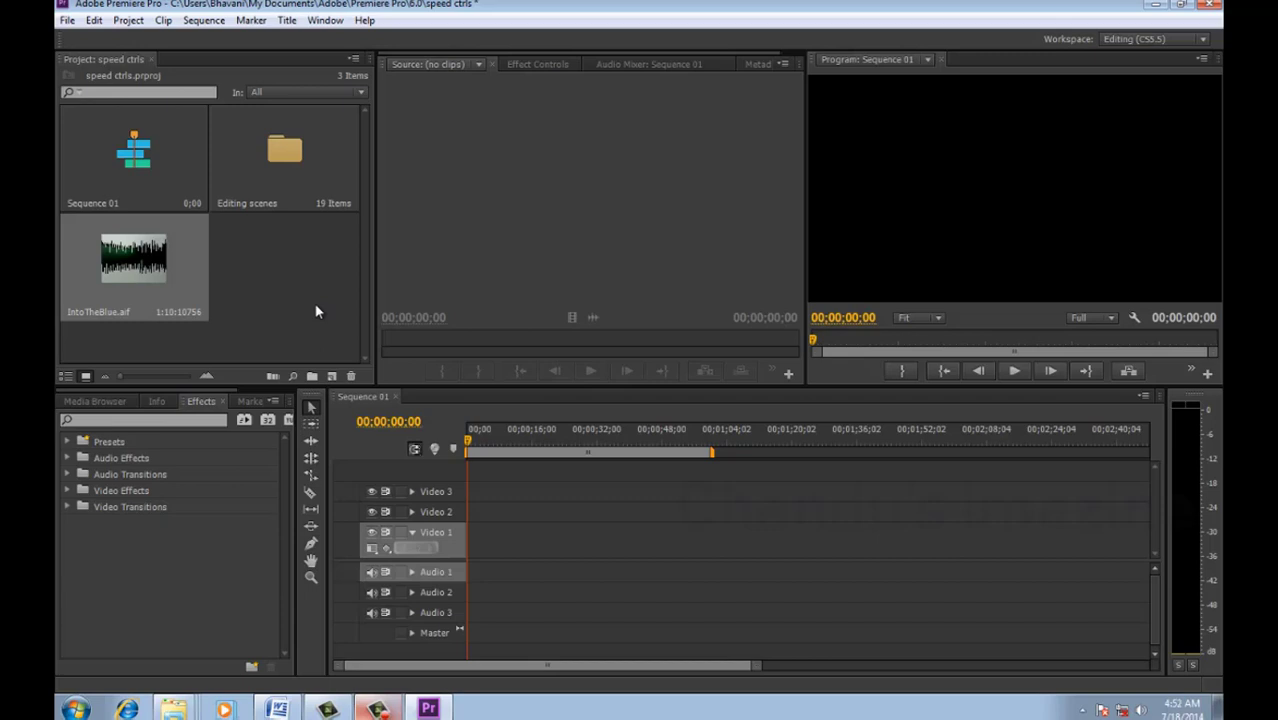
# Step: Preview RidingTheRail.mov in the Source monitor and insert it onto Video 1
pyautogui.doubleClick(287, 151)
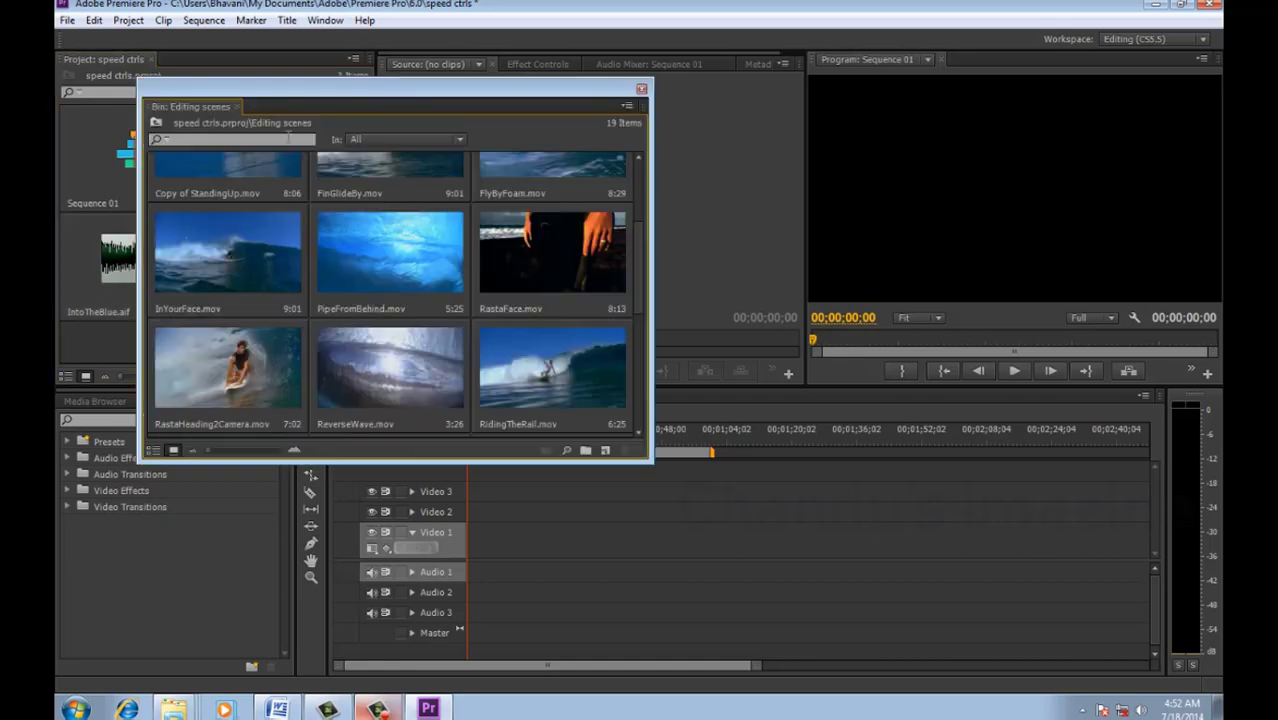
pyautogui.doubleClick(530, 388)
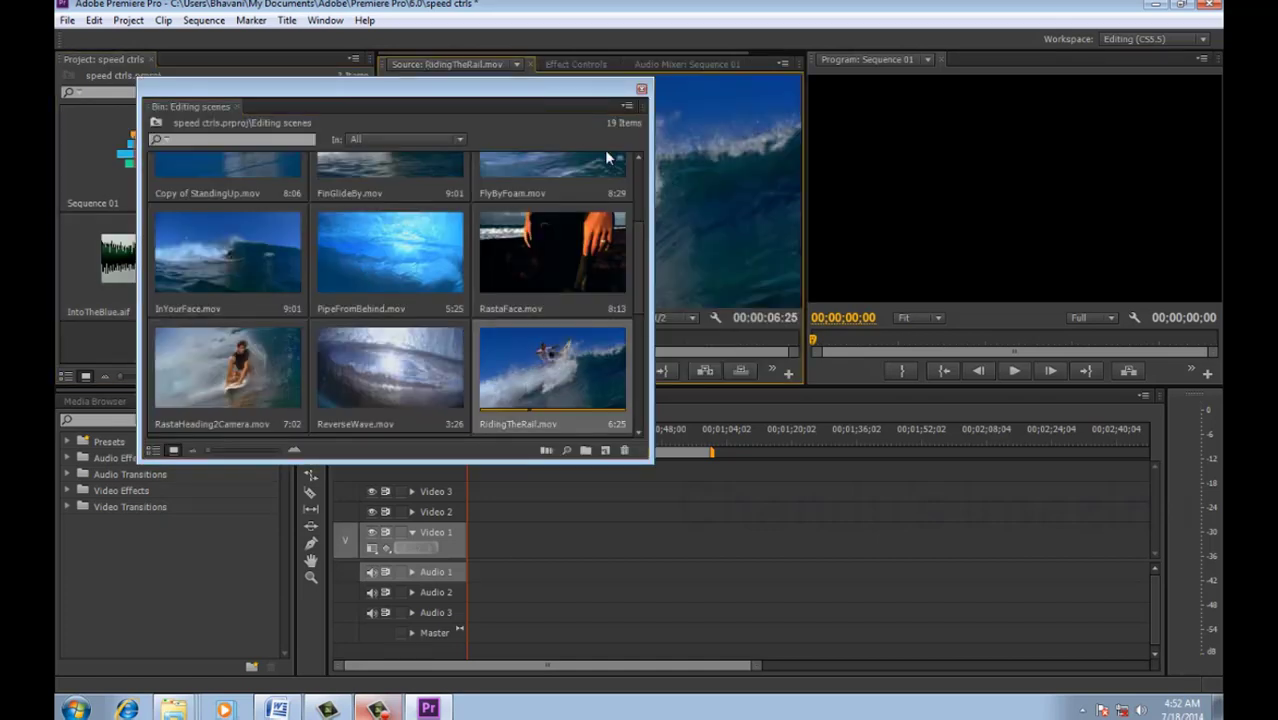
pyautogui.click(641, 88)
pyautogui.moveTo(433, 345); pyautogui.dragTo(383, 345)
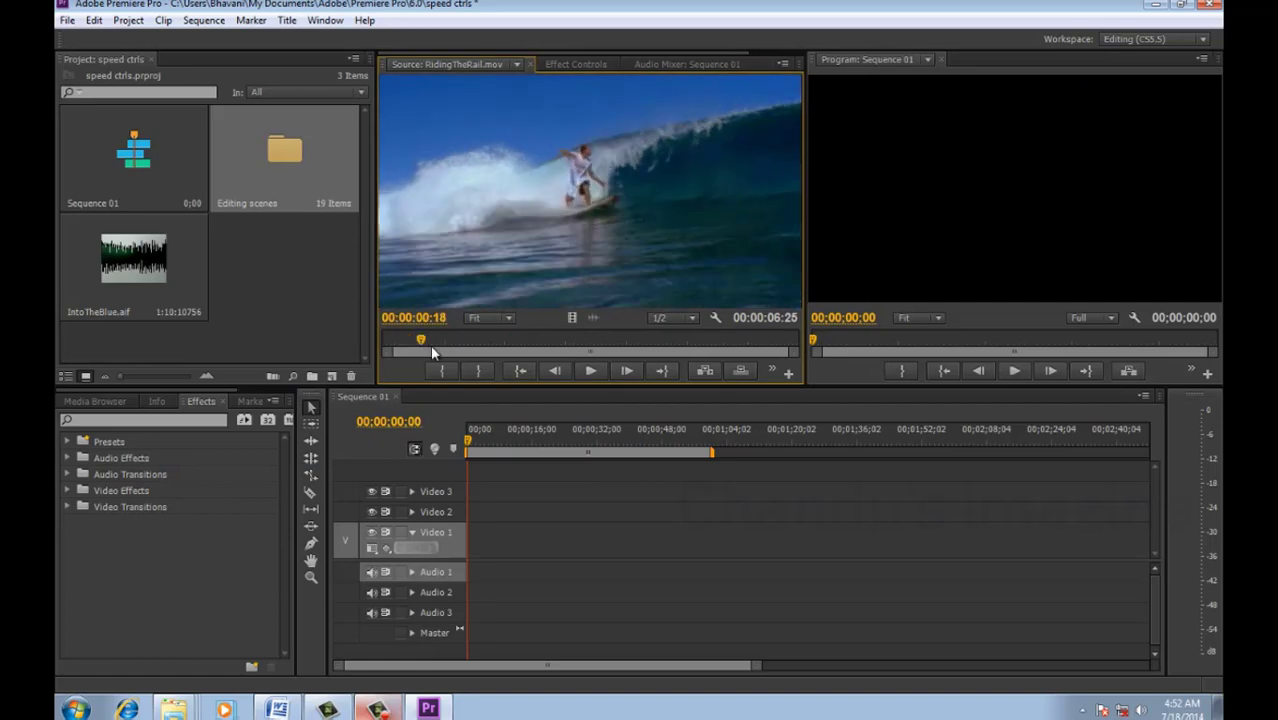
pyautogui.click(589, 371)
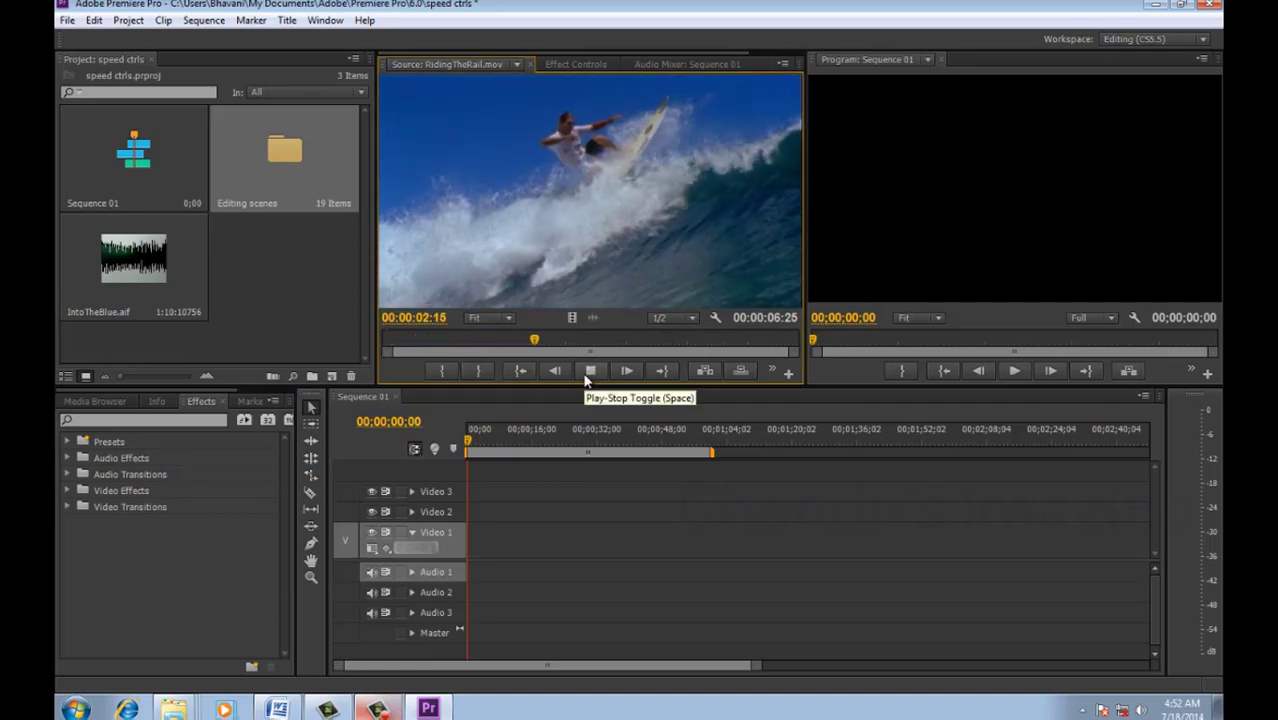
pyautogui.click(586, 375)
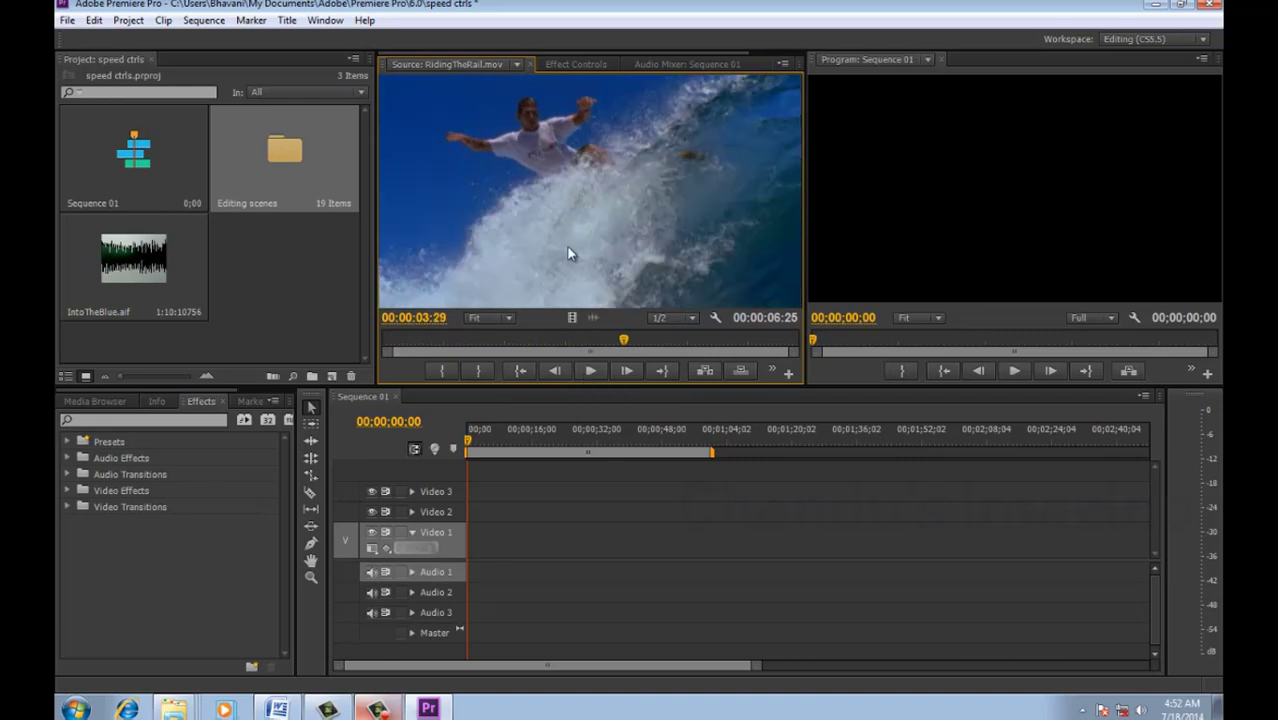
pyautogui.press(',')
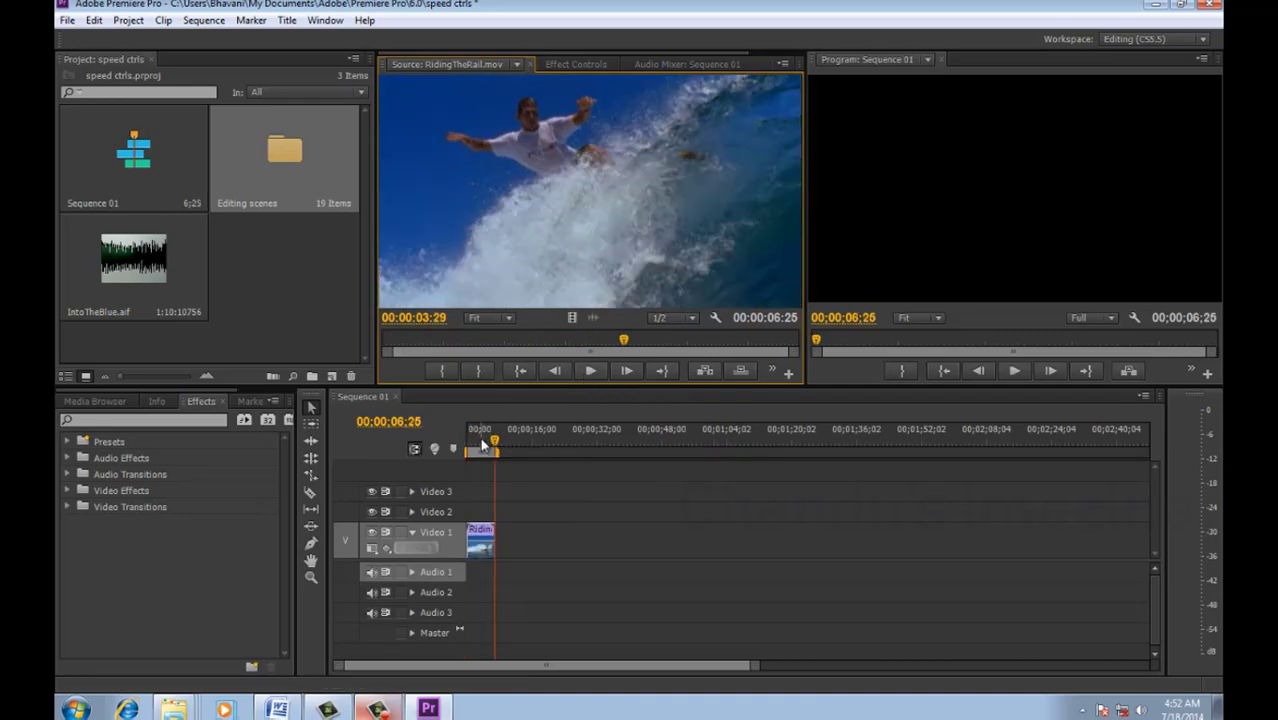
# Step: Zoom the timeline in on the clip and play Sequence 01 from the start twice
pyautogui.click(483, 446)
pyautogui.press('=')
pyautogui.press('=')
pyautogui.press('=')
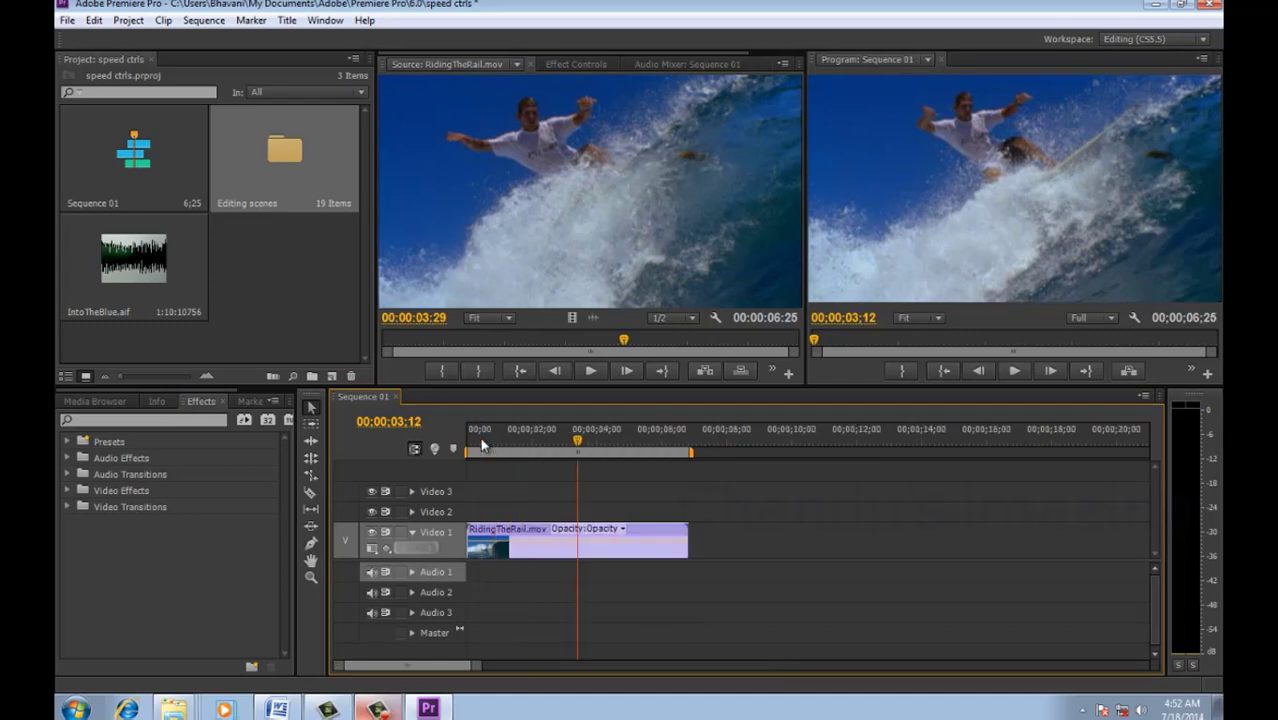
pyautogui.press('Home')
pyautogui.press('space')
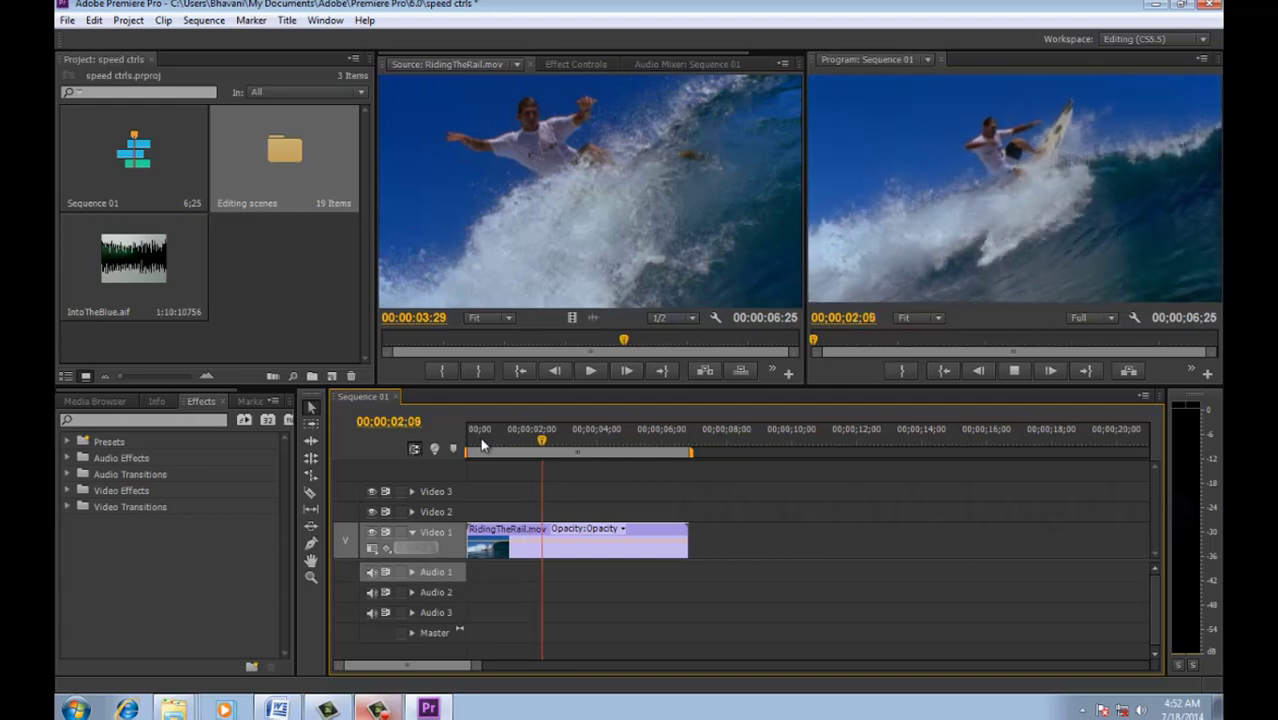
pyautogui.press('space')
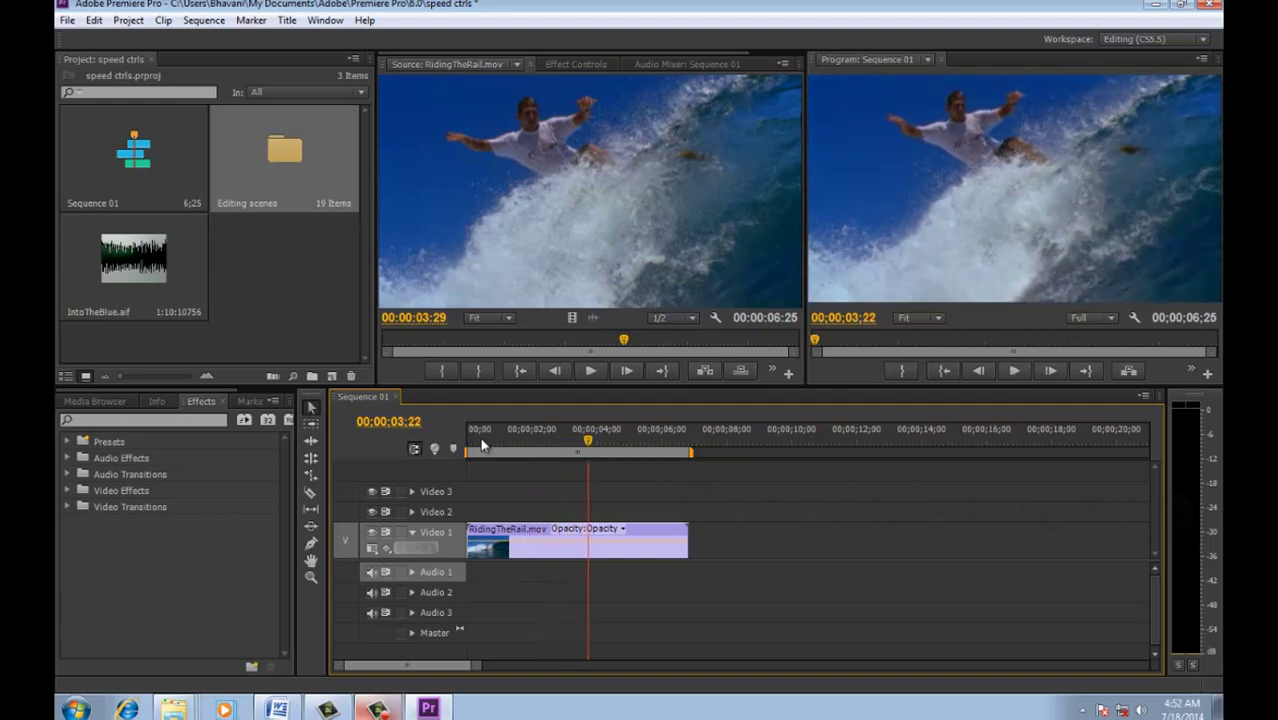
pyautogui.press('Home')
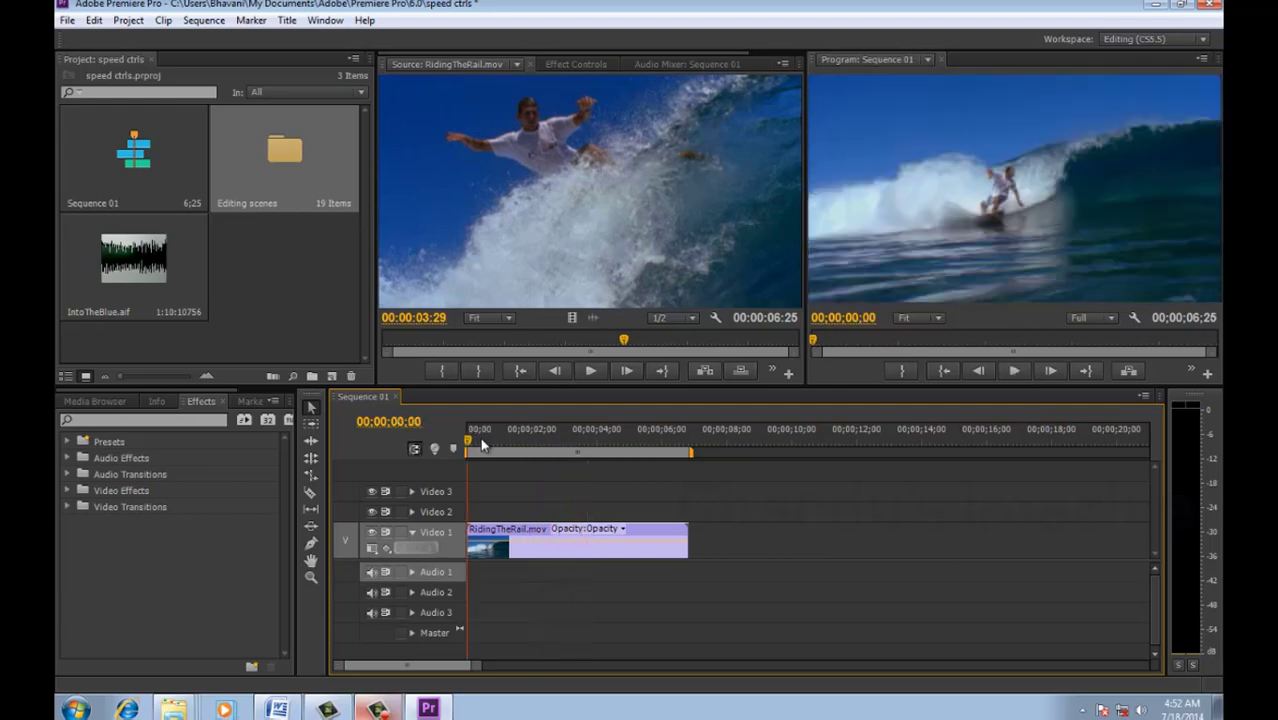
pyautogui.press('space')
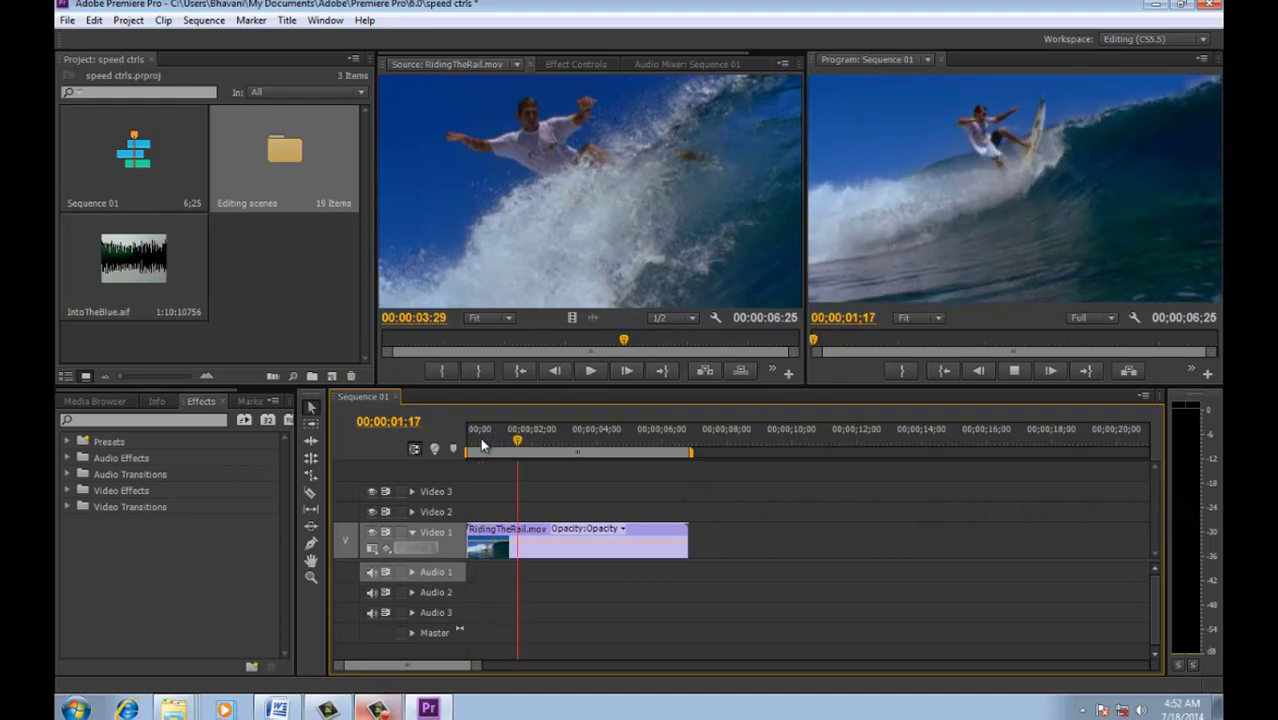
pyautogui.press('space')
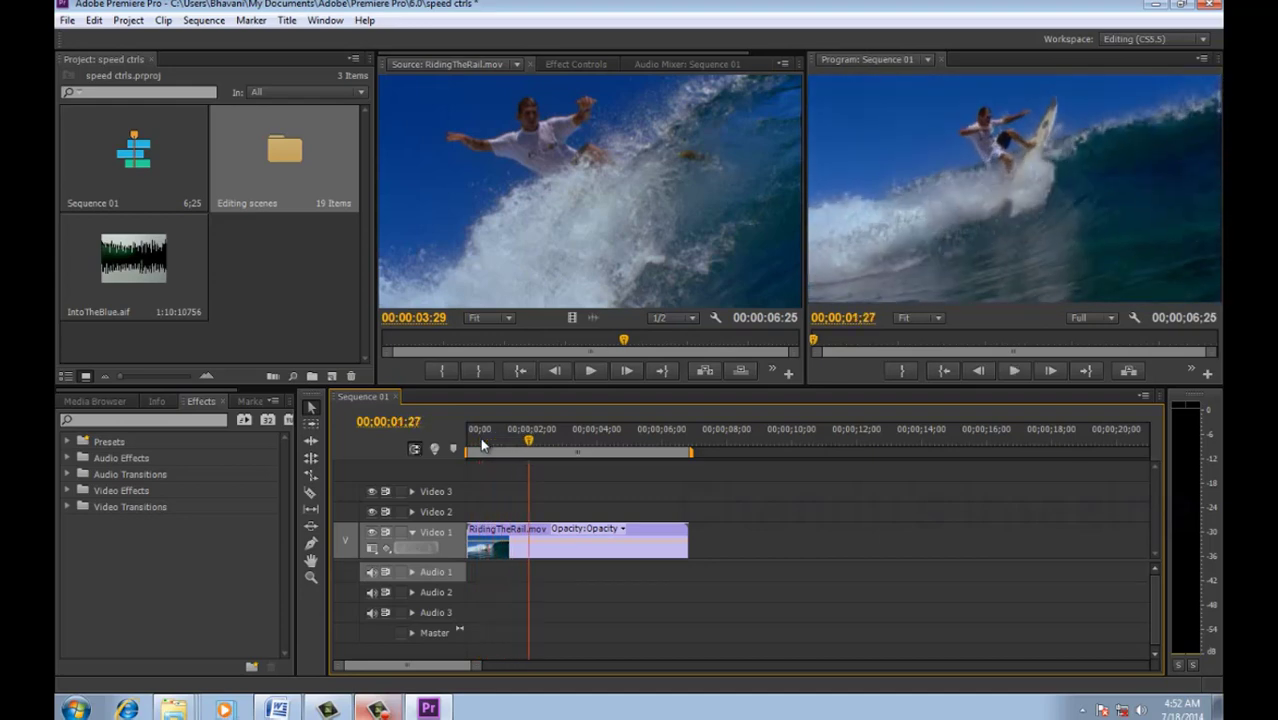
pyautogui.press('Home')
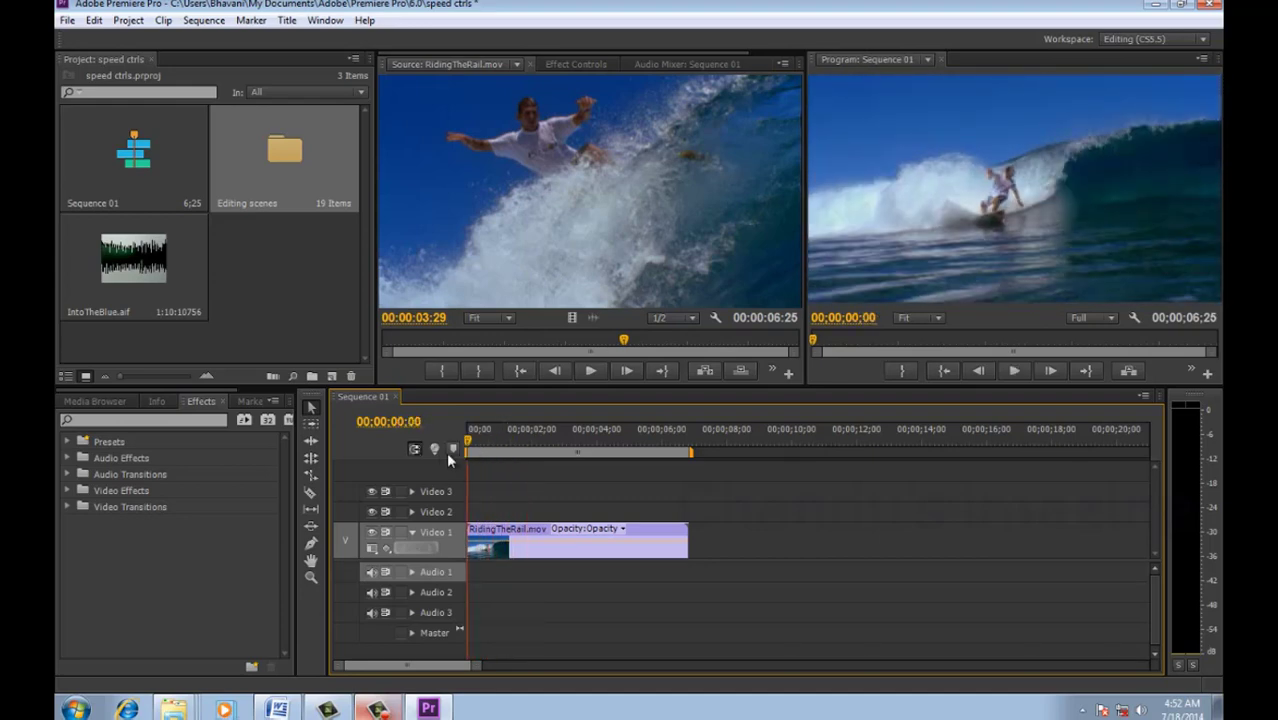
# Step: Set RidingTheRail.mov's speed to 300% in Clip Speed/Duration, shortening the sequence to 2;08
pyautogui.rightClick(541, 551)
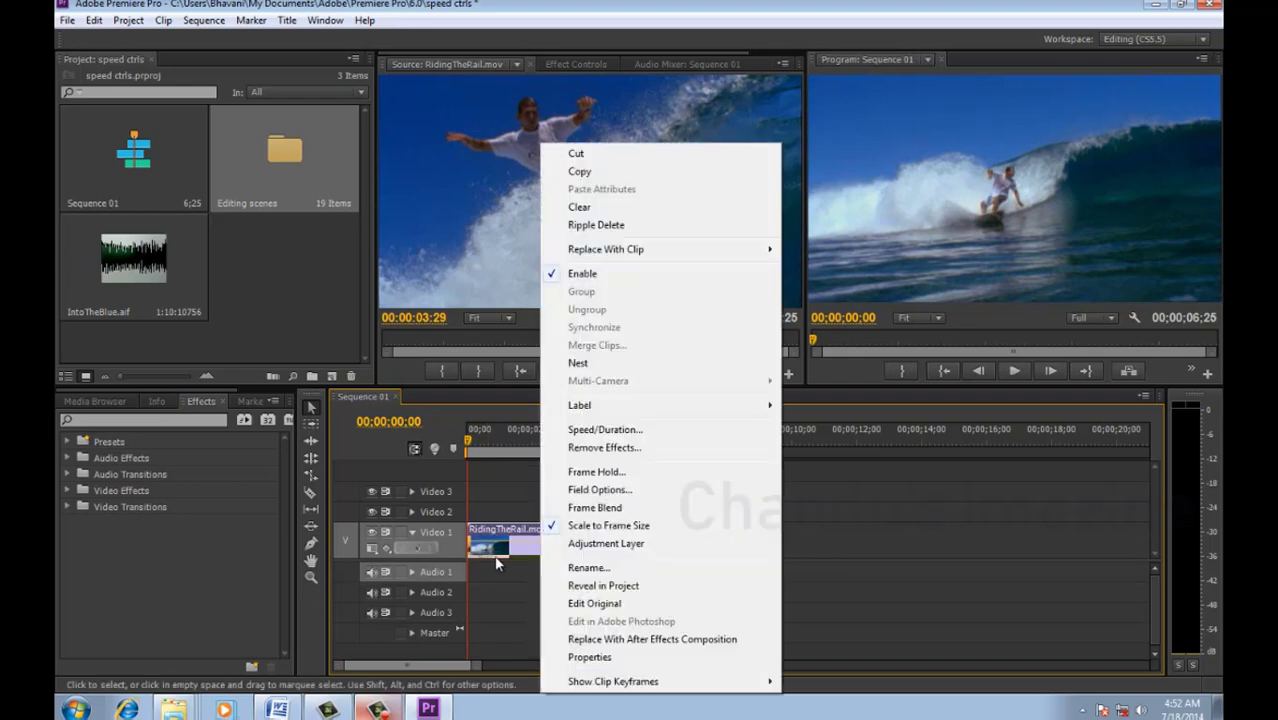
pyautogui.click(613, 431)
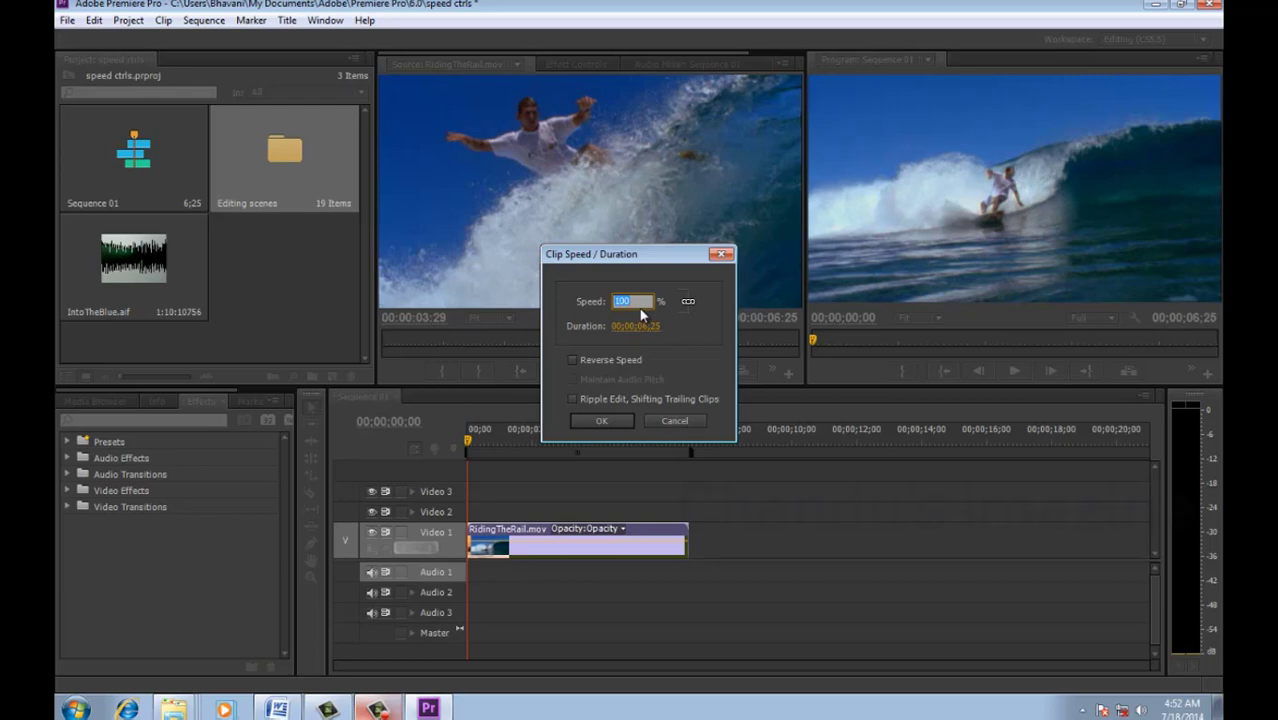
pyautogui.write('2')
pyautogui.write('00')
pyautogui.moveTo(630, 303); pyautogui.dragTo(580, 295)
pyautogui.write('100')
pyautogui.moveTo(636, 302); pyautogui.dragTo(586, 310)
pyautogui.write('3')
pyautogui.write('00')
pyautogui.click(601, 422)
pyautogui.click(601, 422)
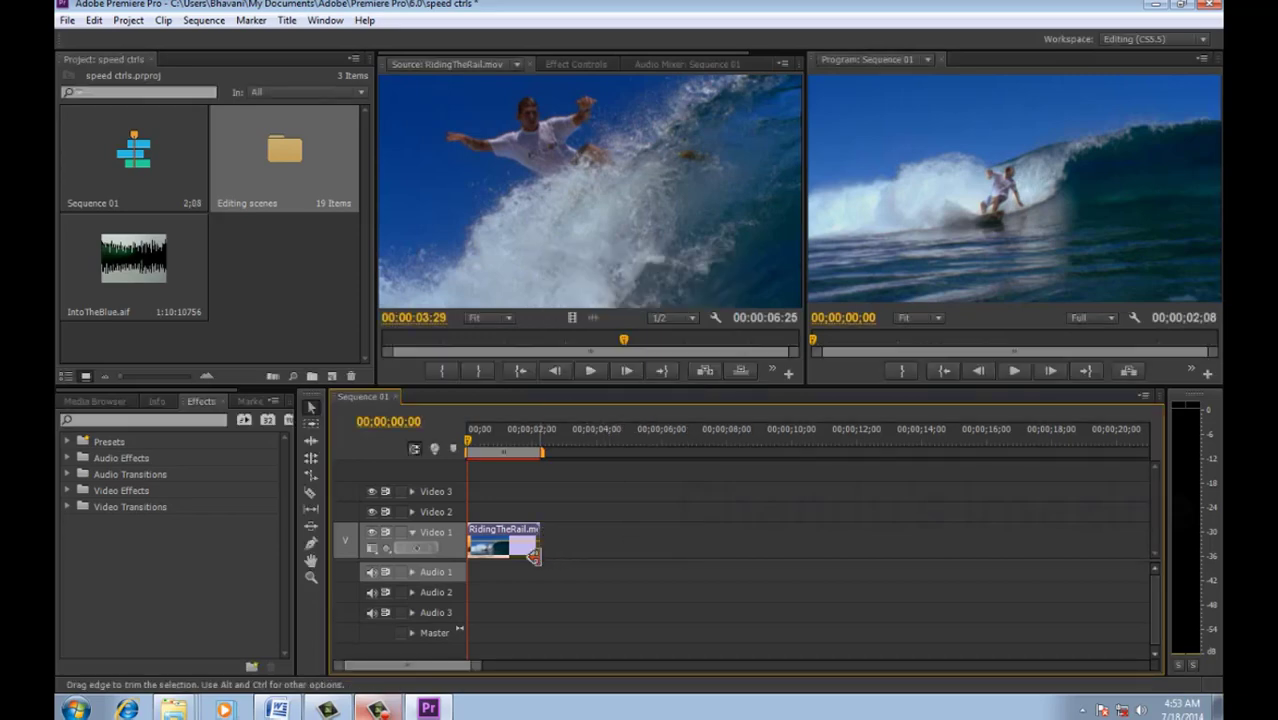
# Step: Play back the 300% sped-up sequence
pyautogui.moveTo(533, 556)
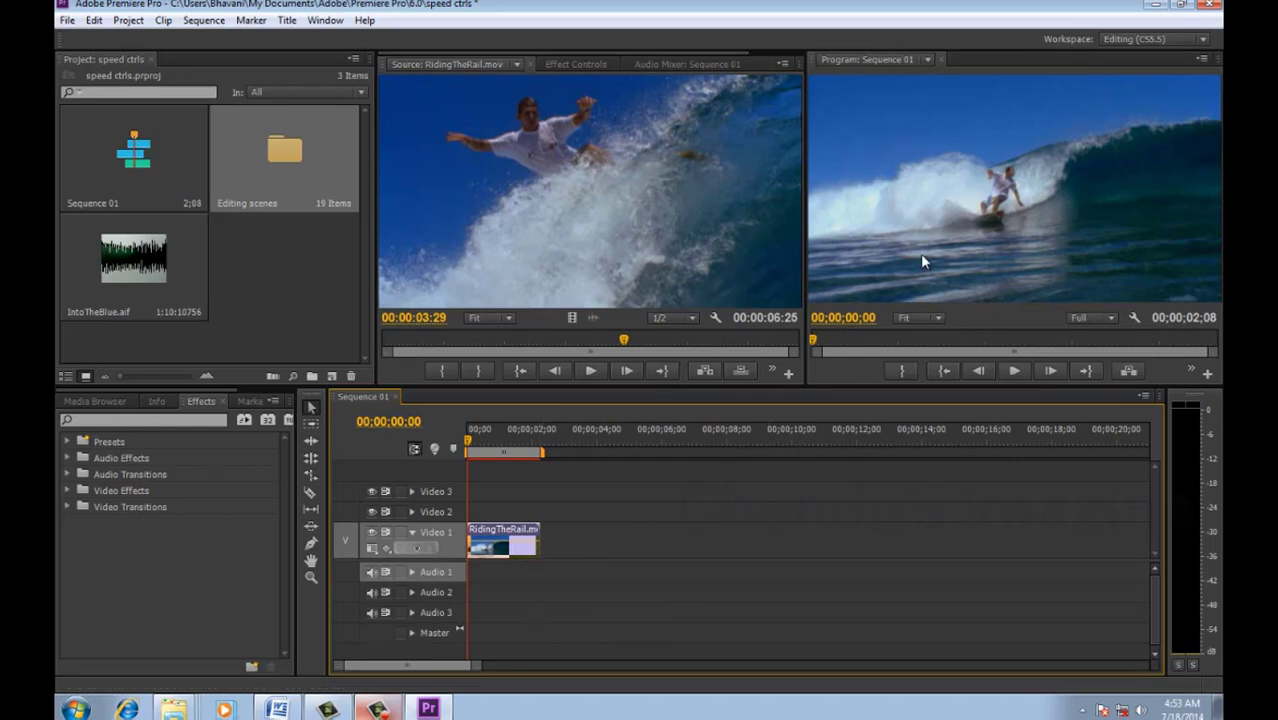
pyautogui.press('space')
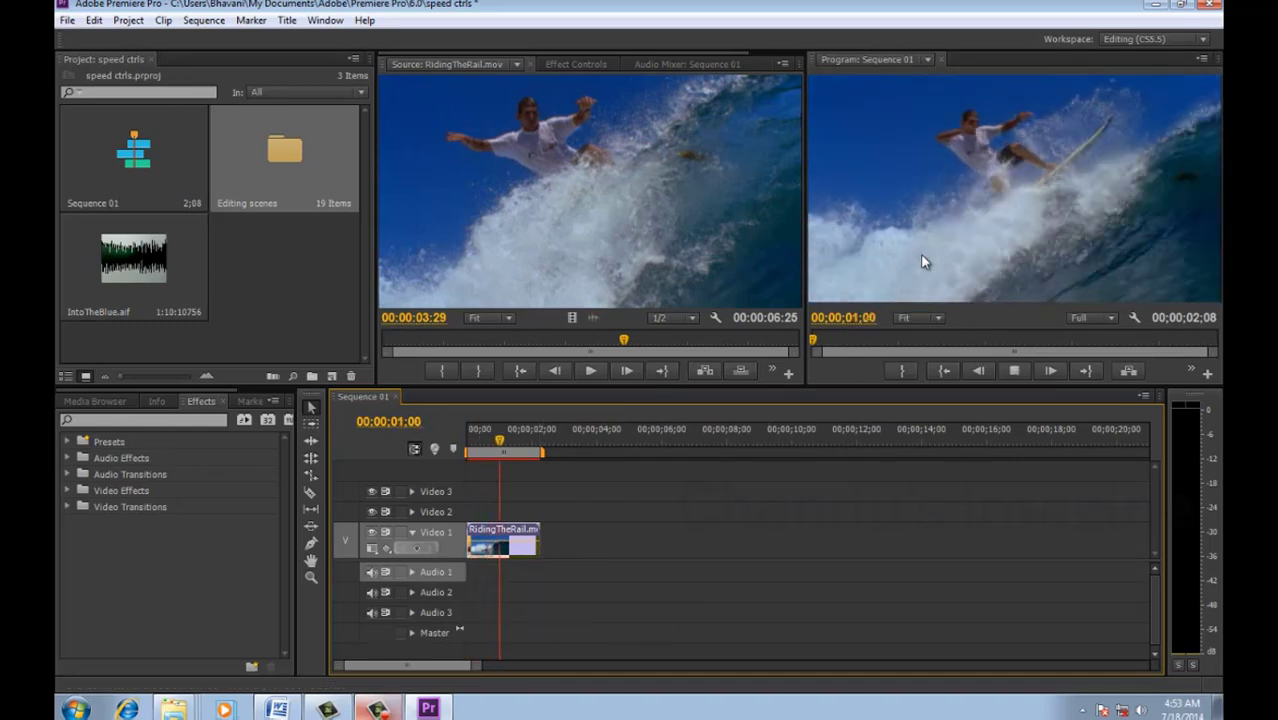
pyautogui.press('space')
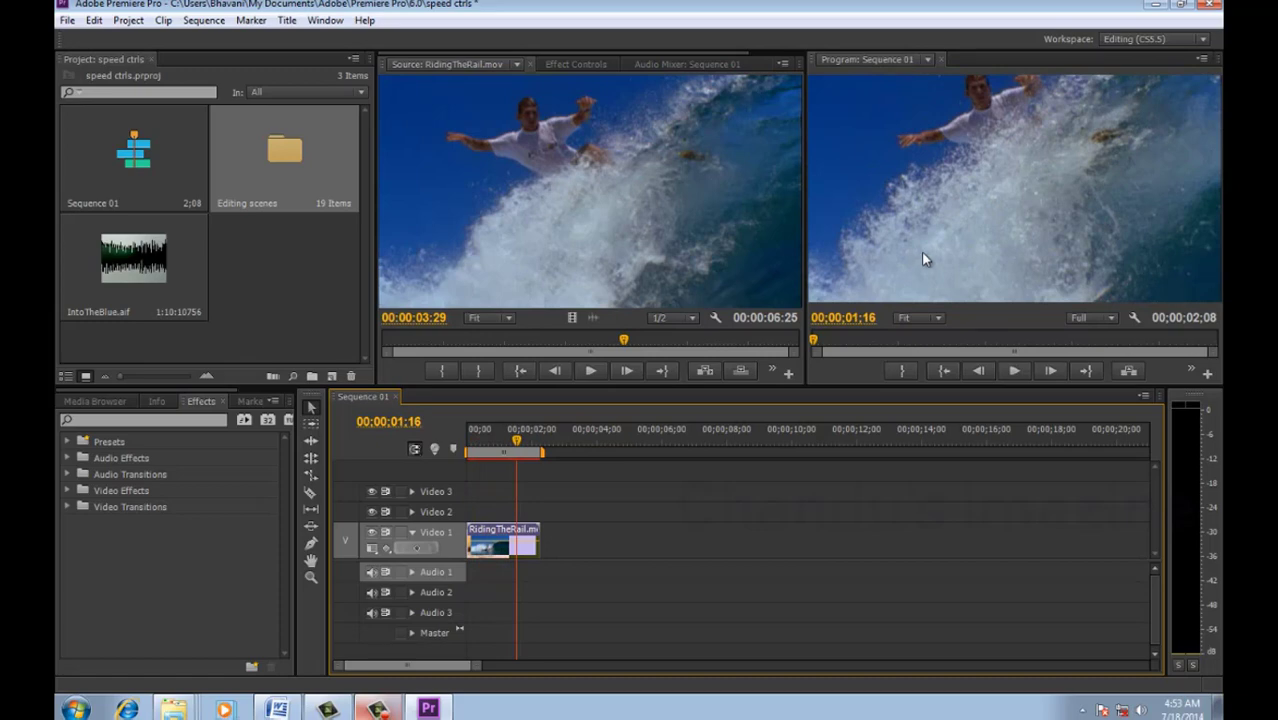
# Step: Turn on Reverse Speed for the 300% clip and play it from the sequence start
pyautogui.rightClick(489, 557)
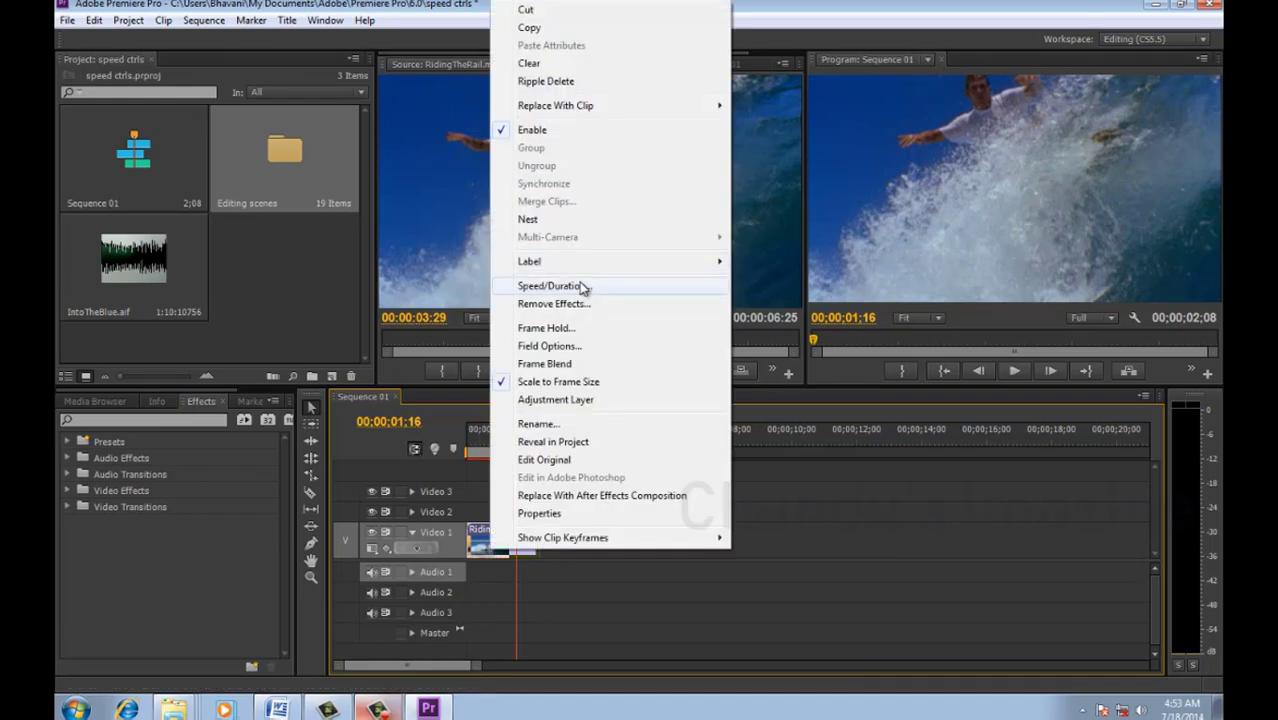
pyautogui.click(579, 287)
pyautogui.click(573, 360)
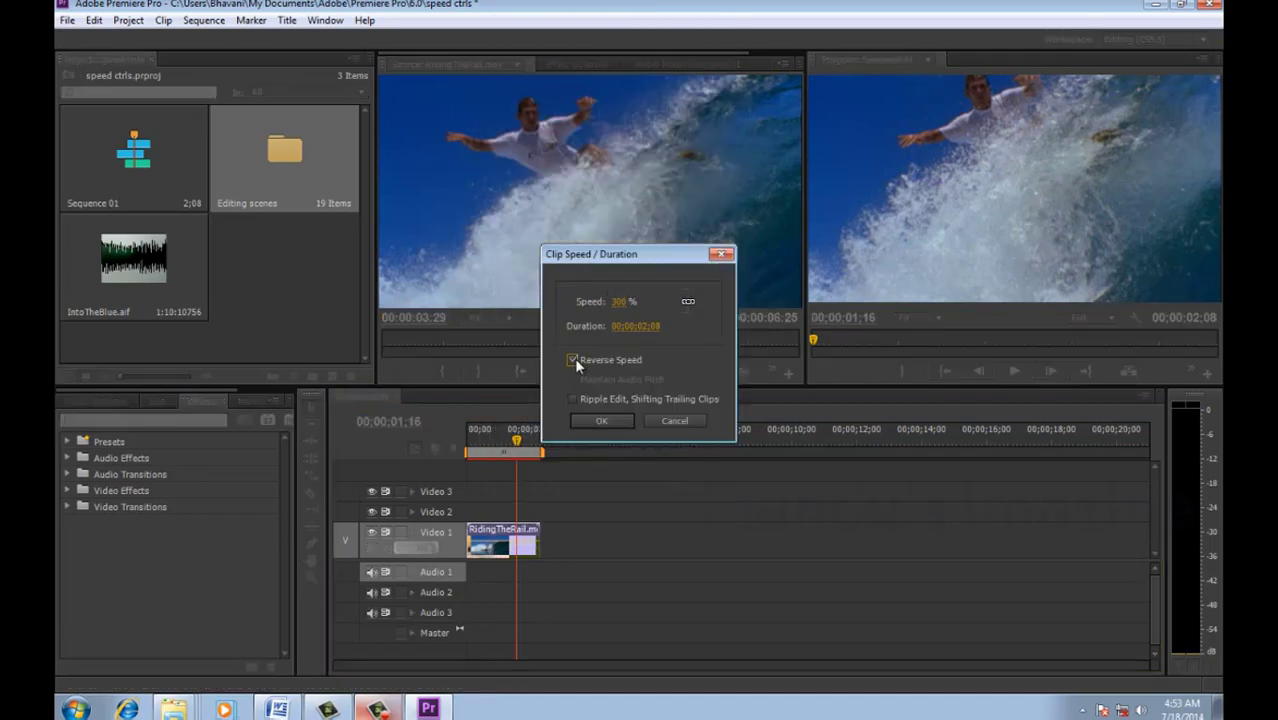
pyautogui.click(596, 420)
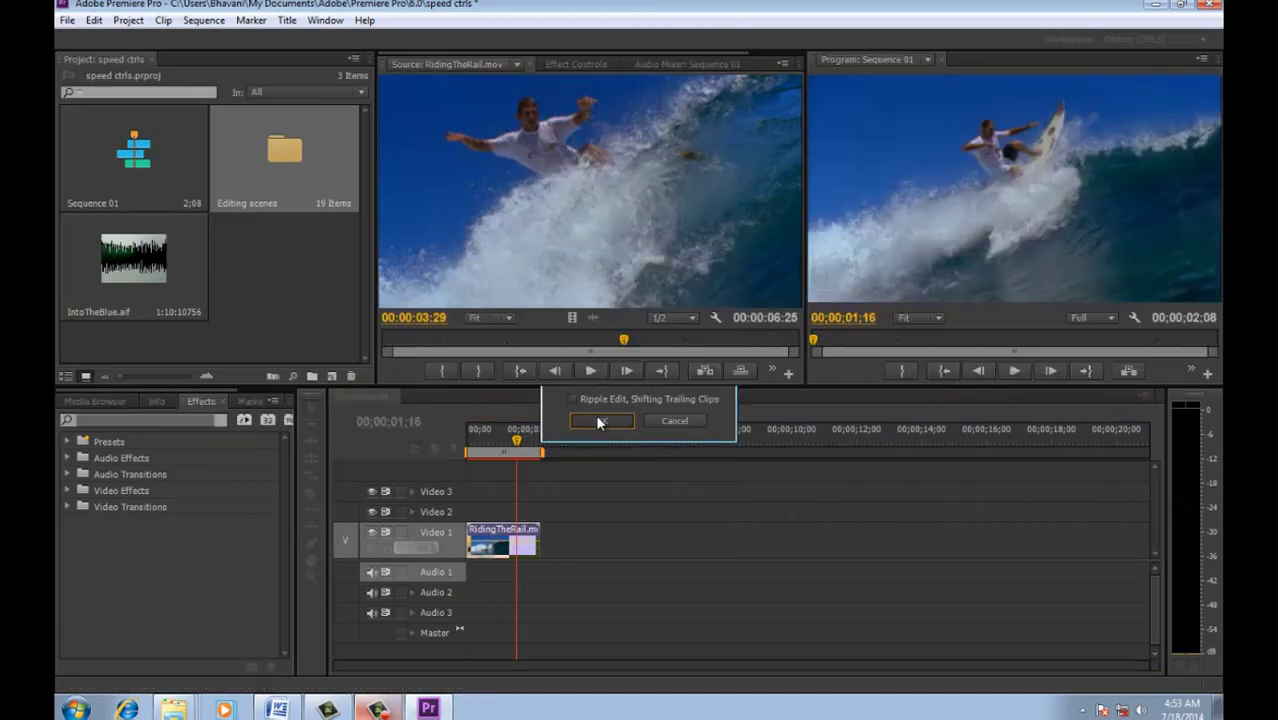
pyautogui.click(508, 450)
pyautogui.press('Home')
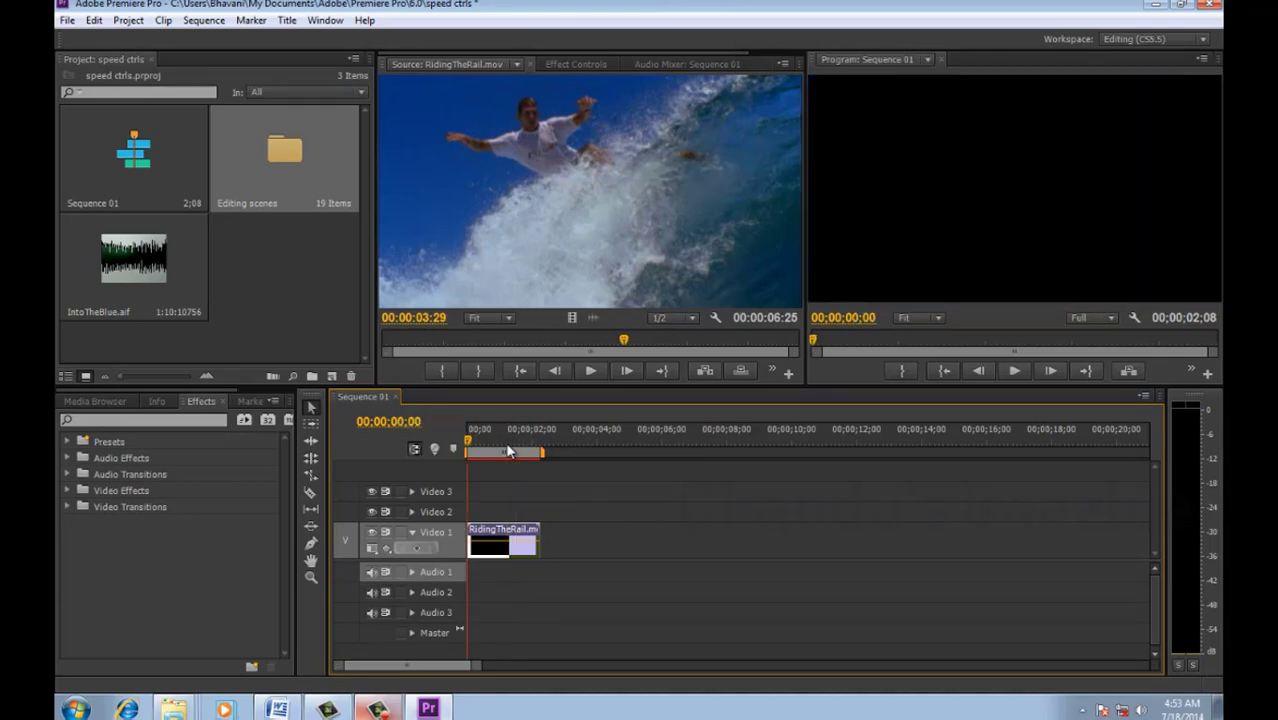
pyautogui.press('space')
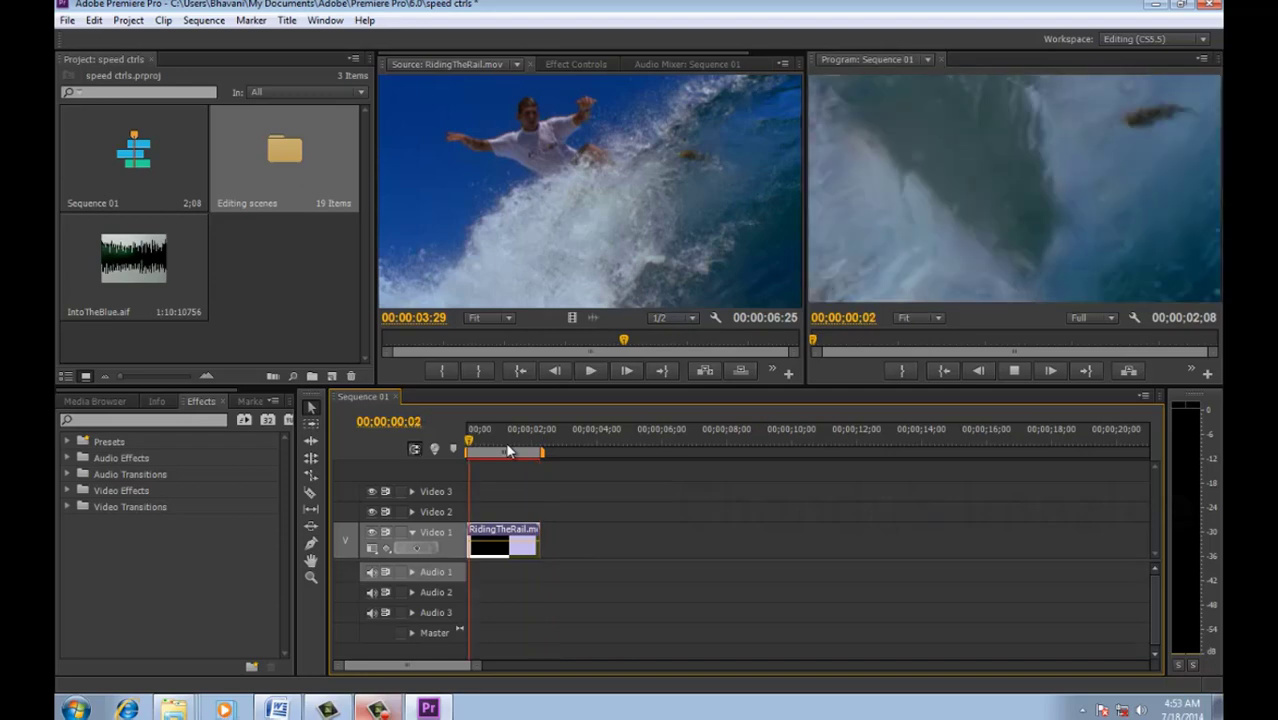
pyautogui.press('space')
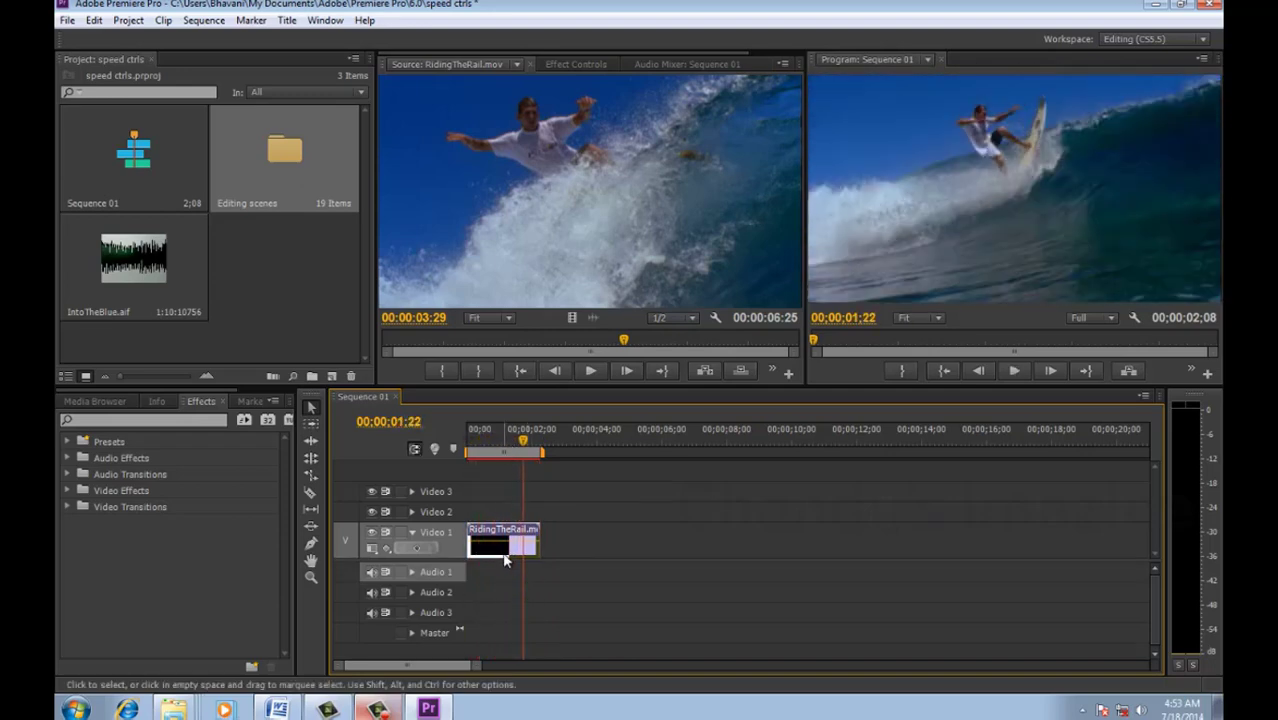
# Step: Set the clip to 50% forward speed, stretching it to about 13 seconds, and preview it
pyautogui.rightClick(503, 549)
pyautogui.click(567, 288)
pyautogui.write('100')
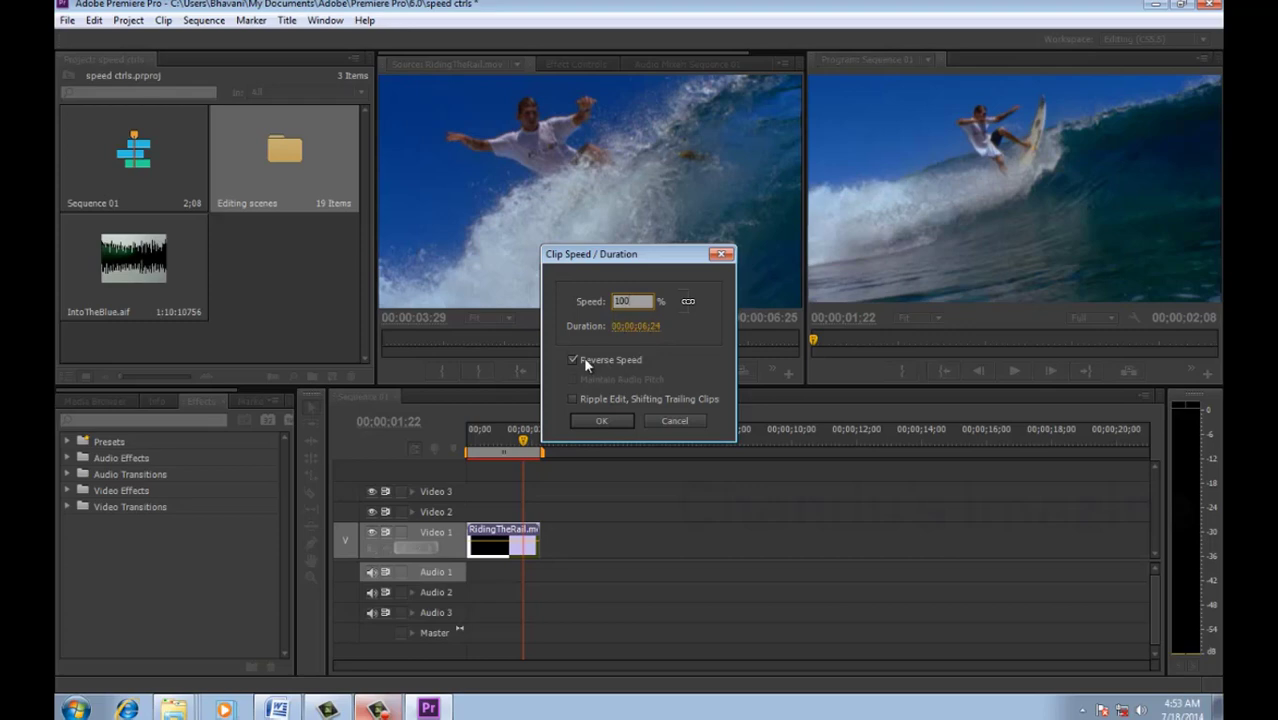
pyautogui.click(573, 360)
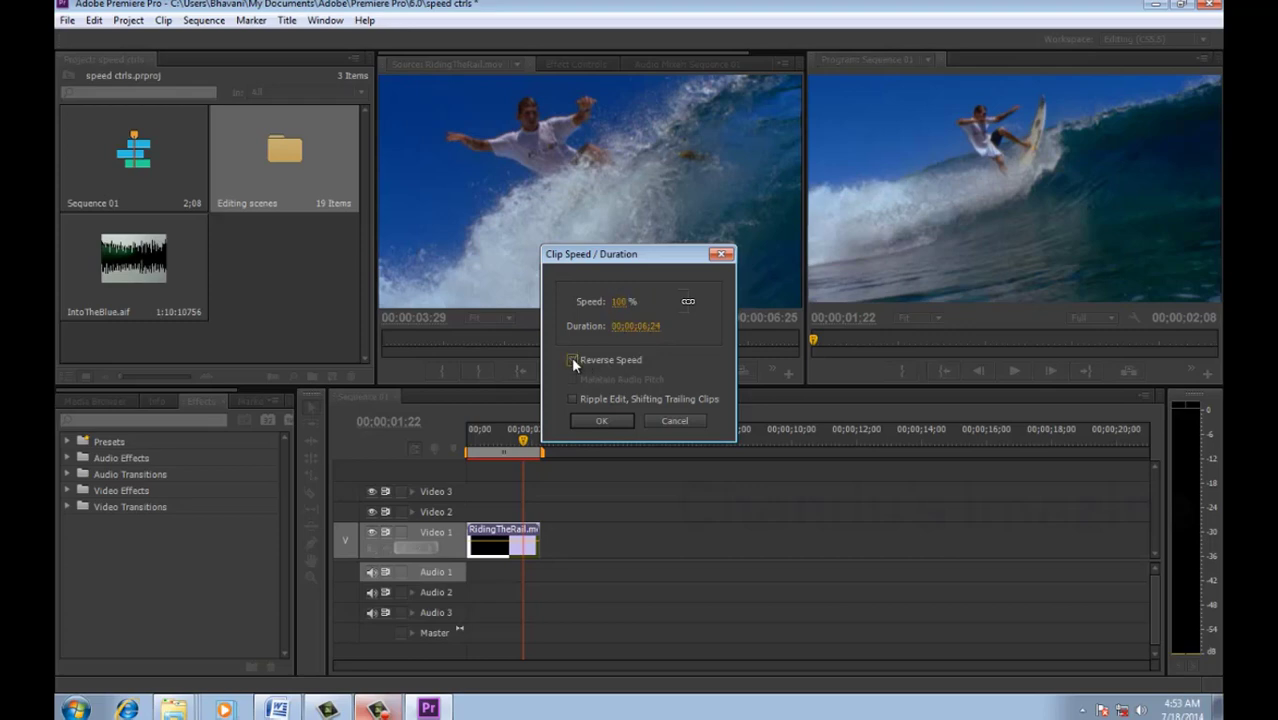
pyautogui.click(620, 302)
pyautogui.write('5')
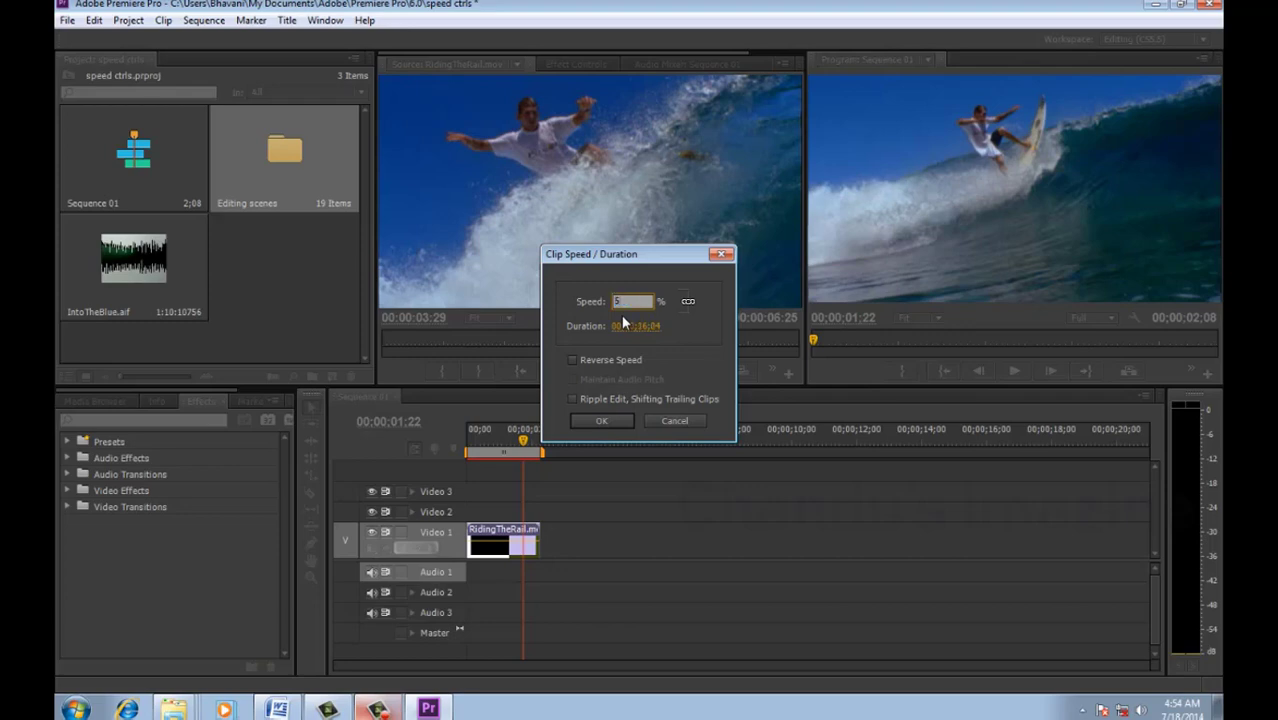
pyautogui.write('0')
pyautogui.click(618, 421)
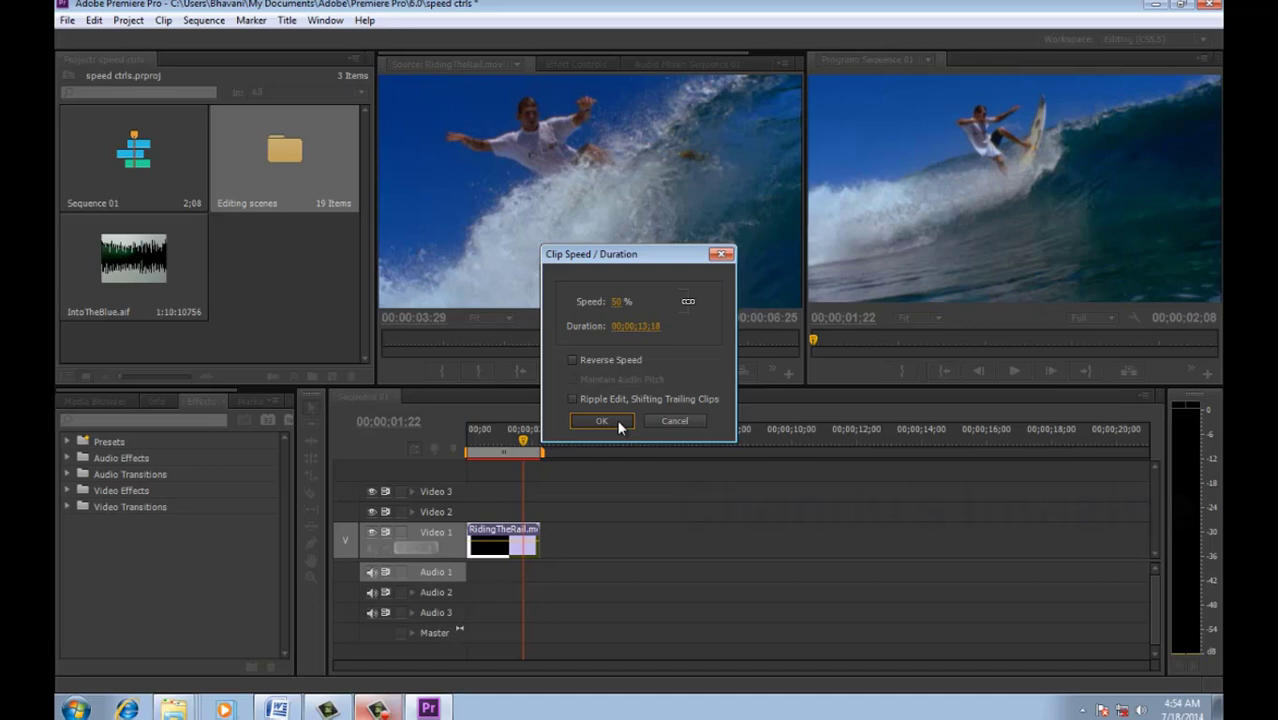
pyautogui.click(616, 419)
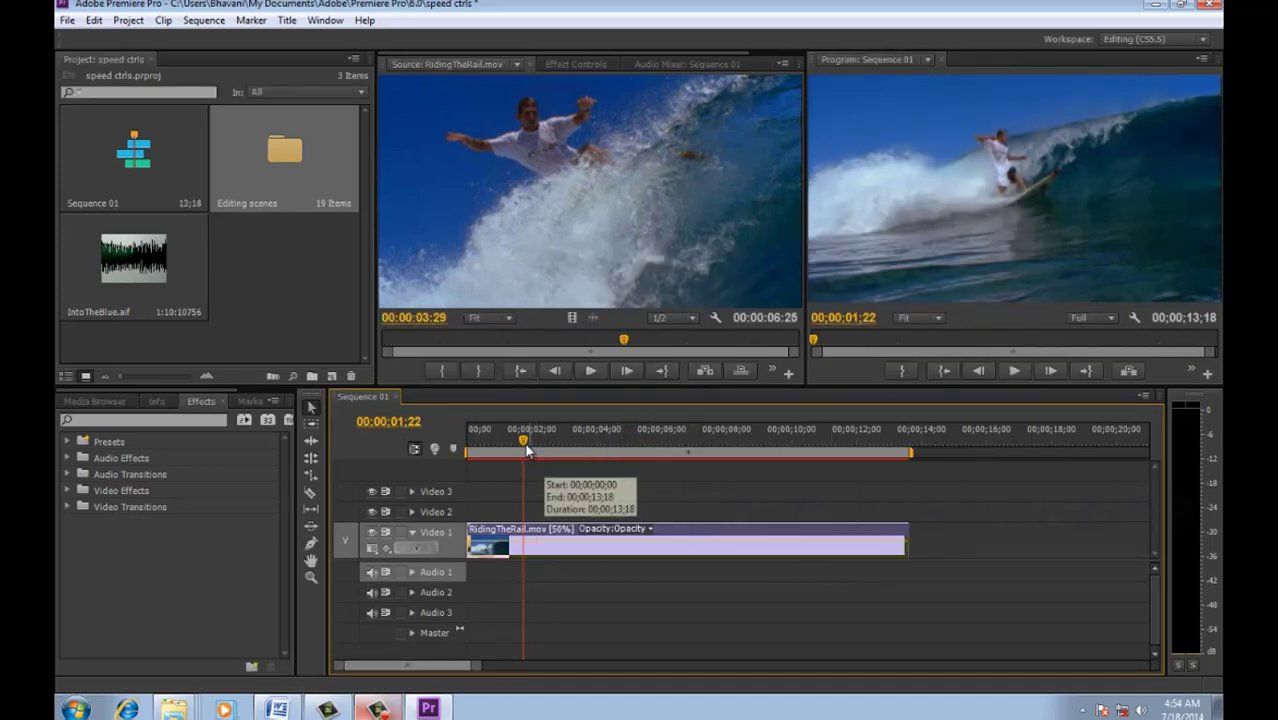
pyautogui.moveTo(522, 440); pyautogui.dragTo(431, 438)
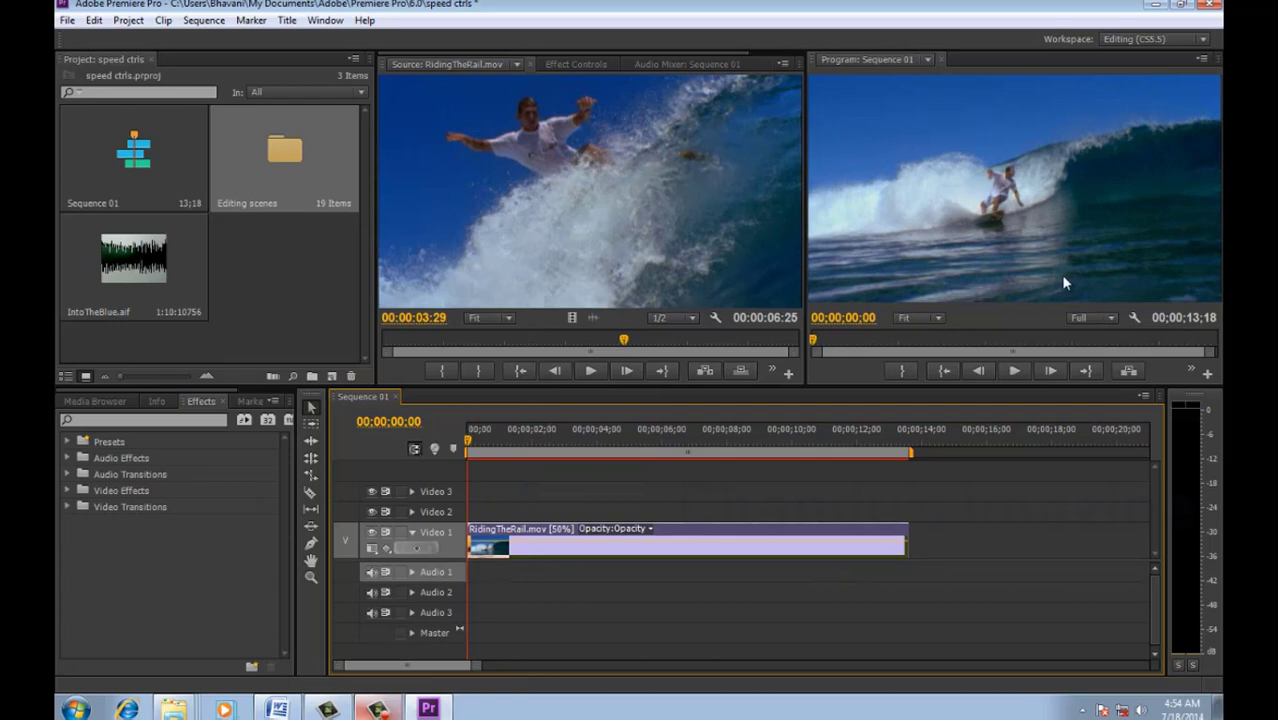
pyautogui.press('space')
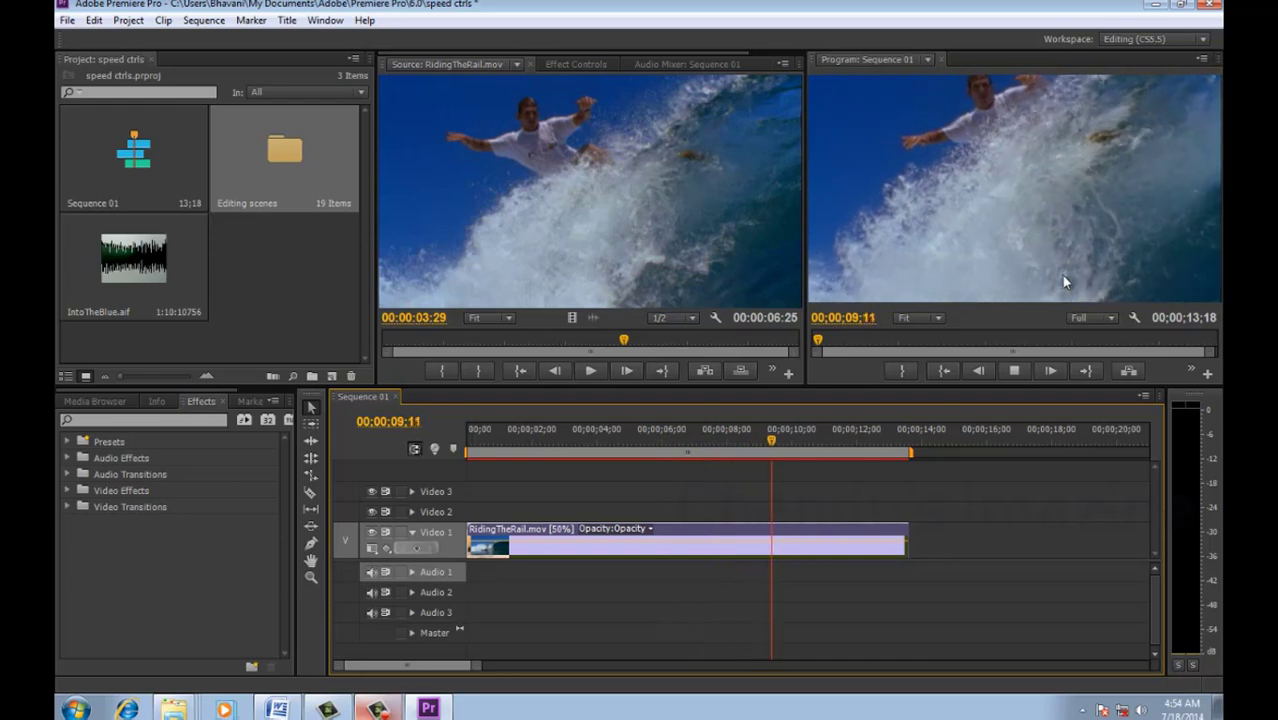
pyautogui.press('space')
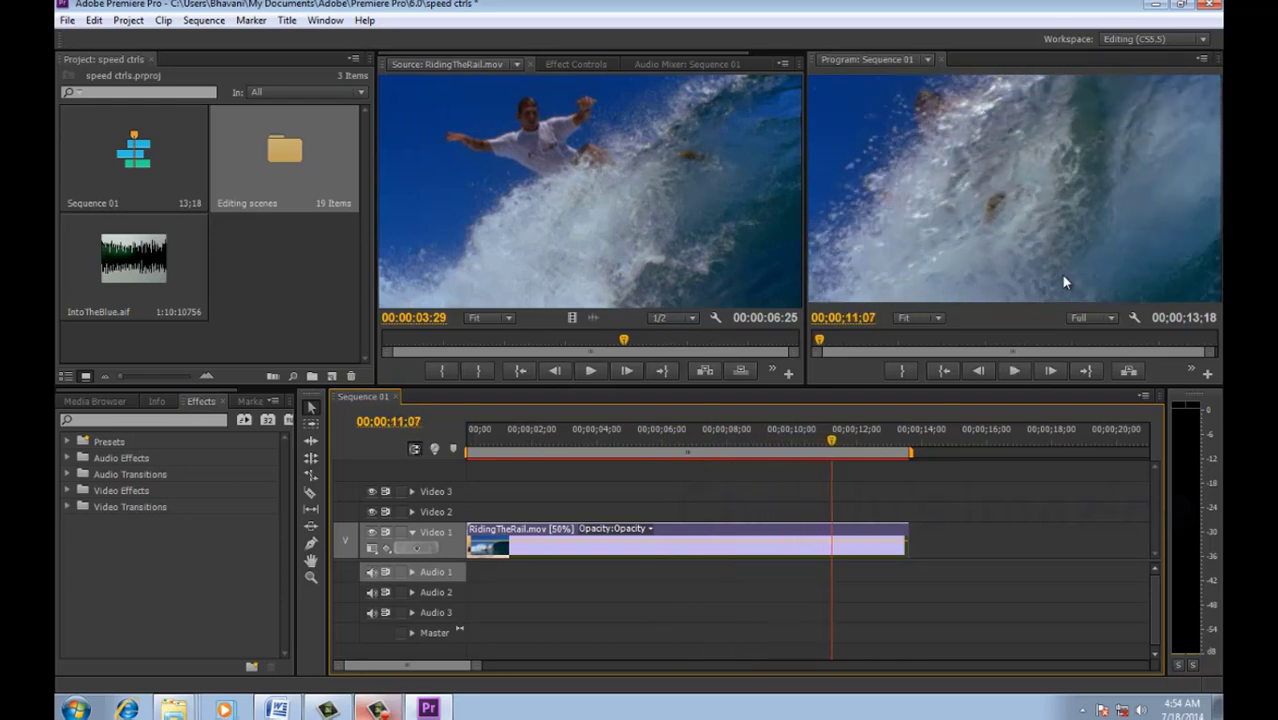
# Step: Turn on Reverse Speed so the clip plays at -50%
pyautogui.rightClick(648, 551)
pyautogui.click(743, 283)
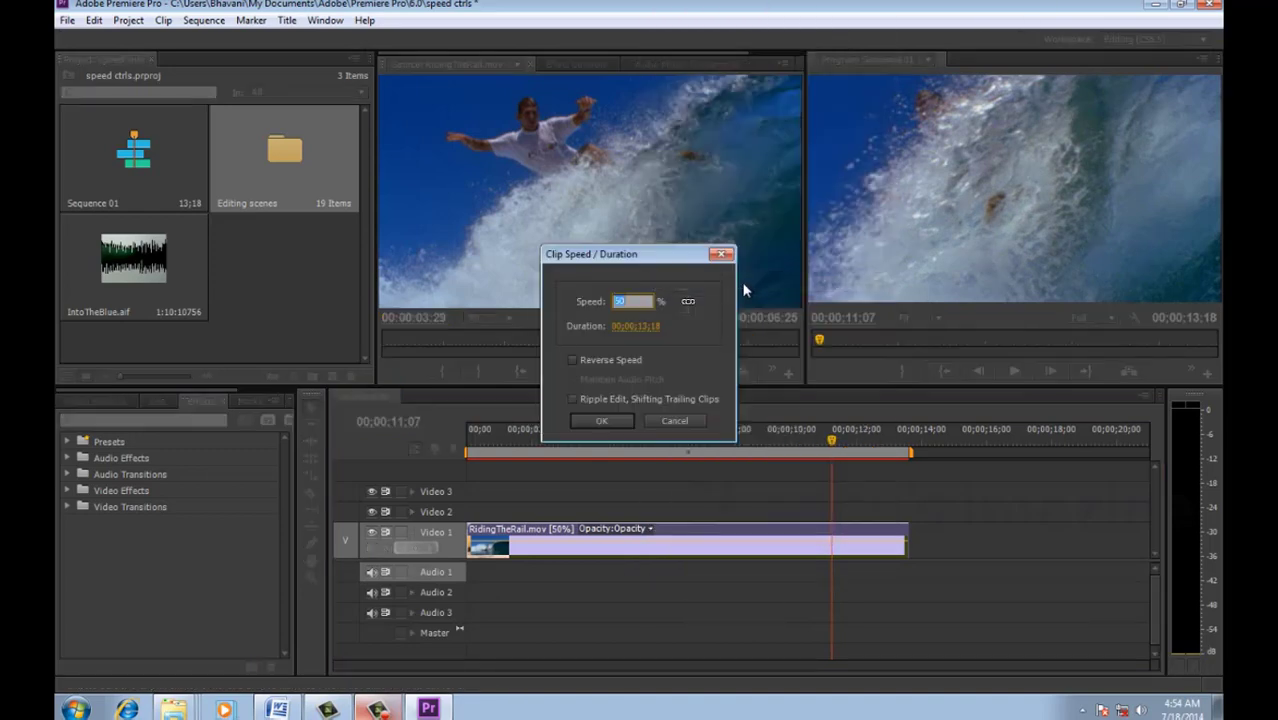
pyautogui.click(602, 361)
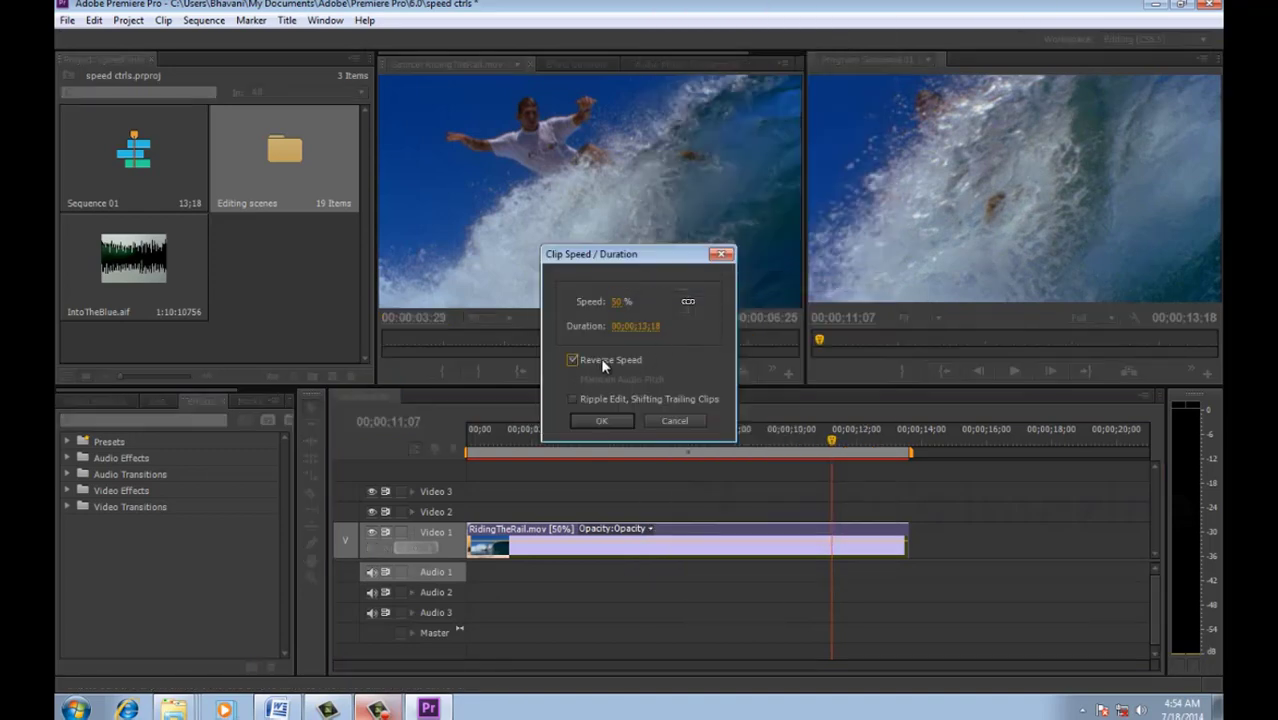
pyautogui.click(605, 418)
pyautogui.click(610, 444)
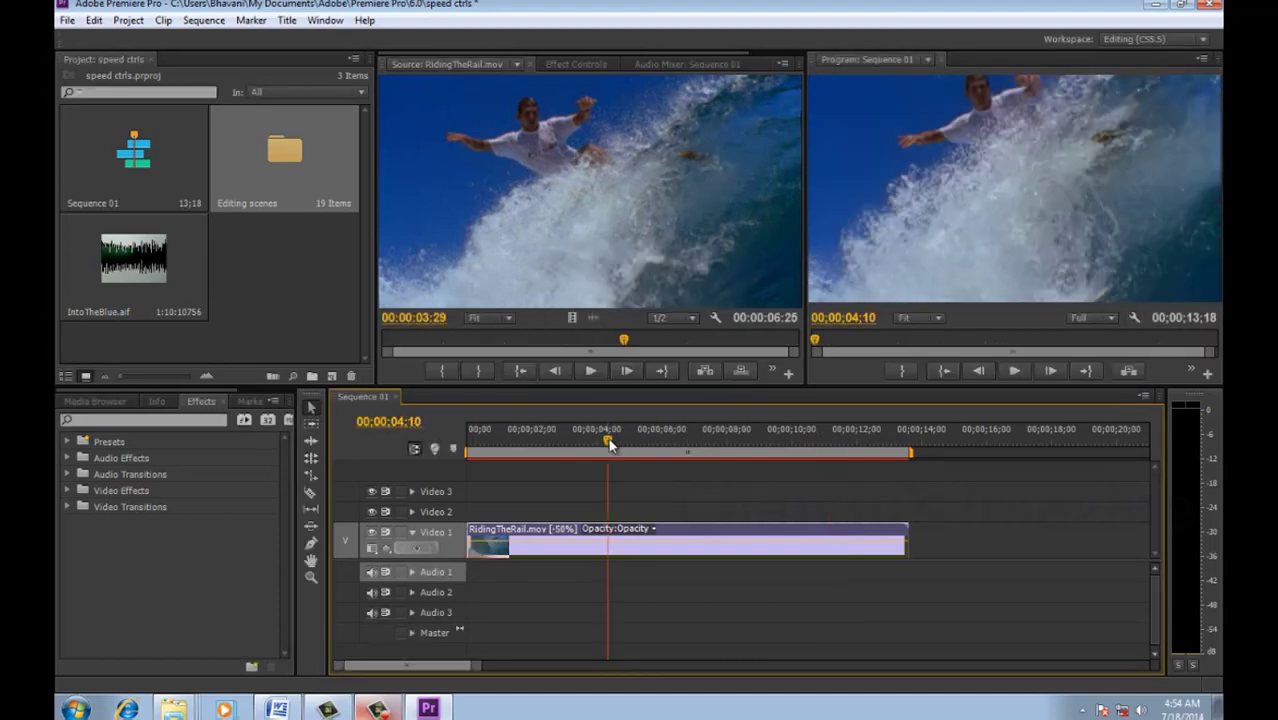
pyautogui.press('Home')
pyautogui.press('space')
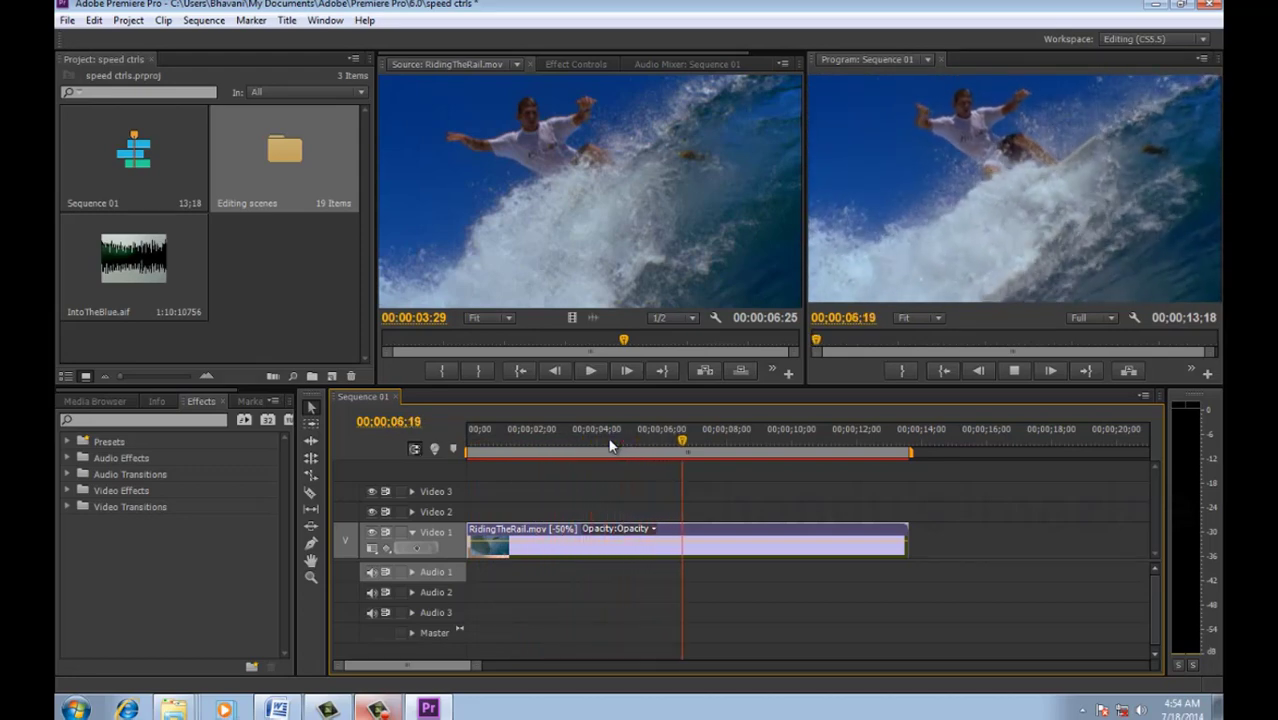
pyautogui.press('space')
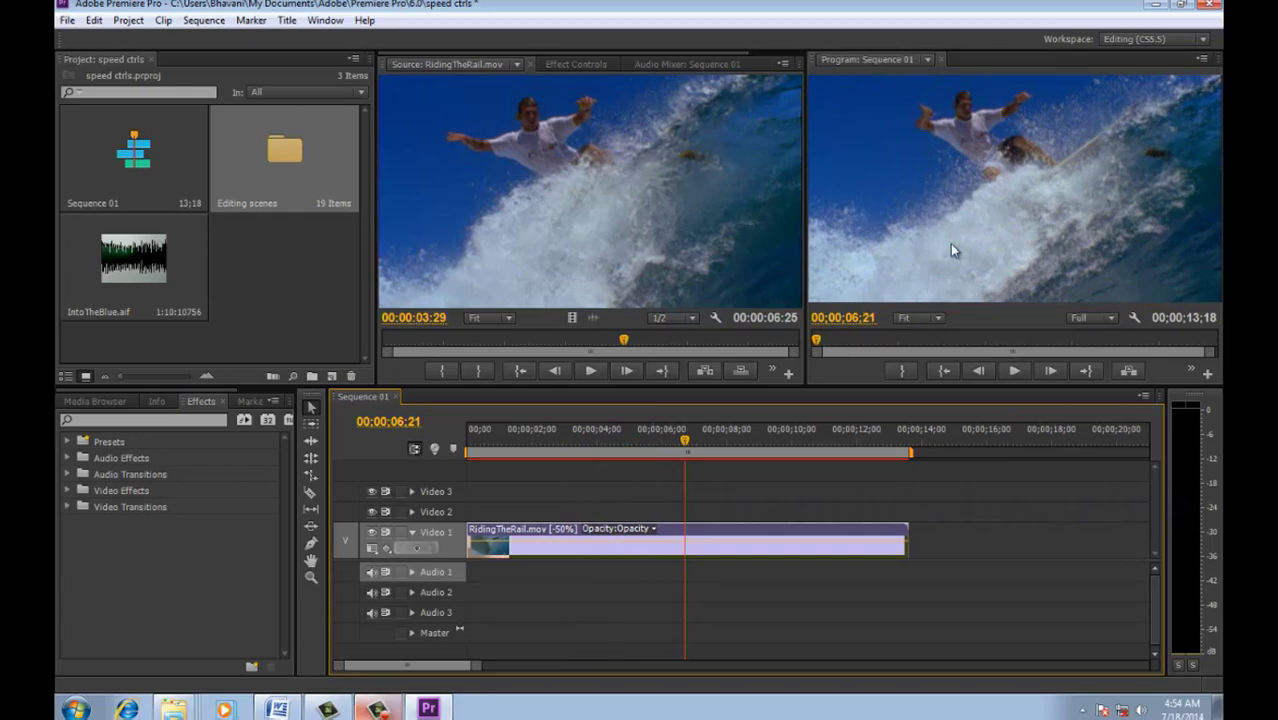
pyautogui.press('Home')
pyautogui.press('`')
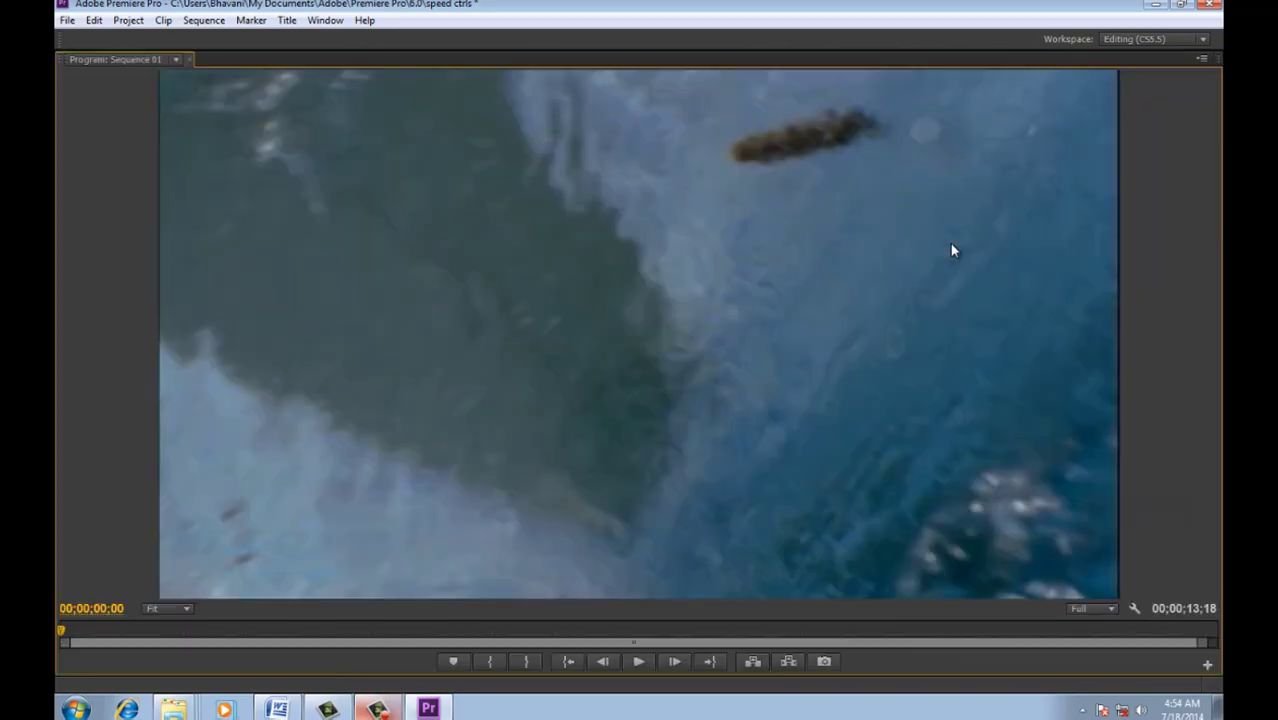
pyautogui.press('space')
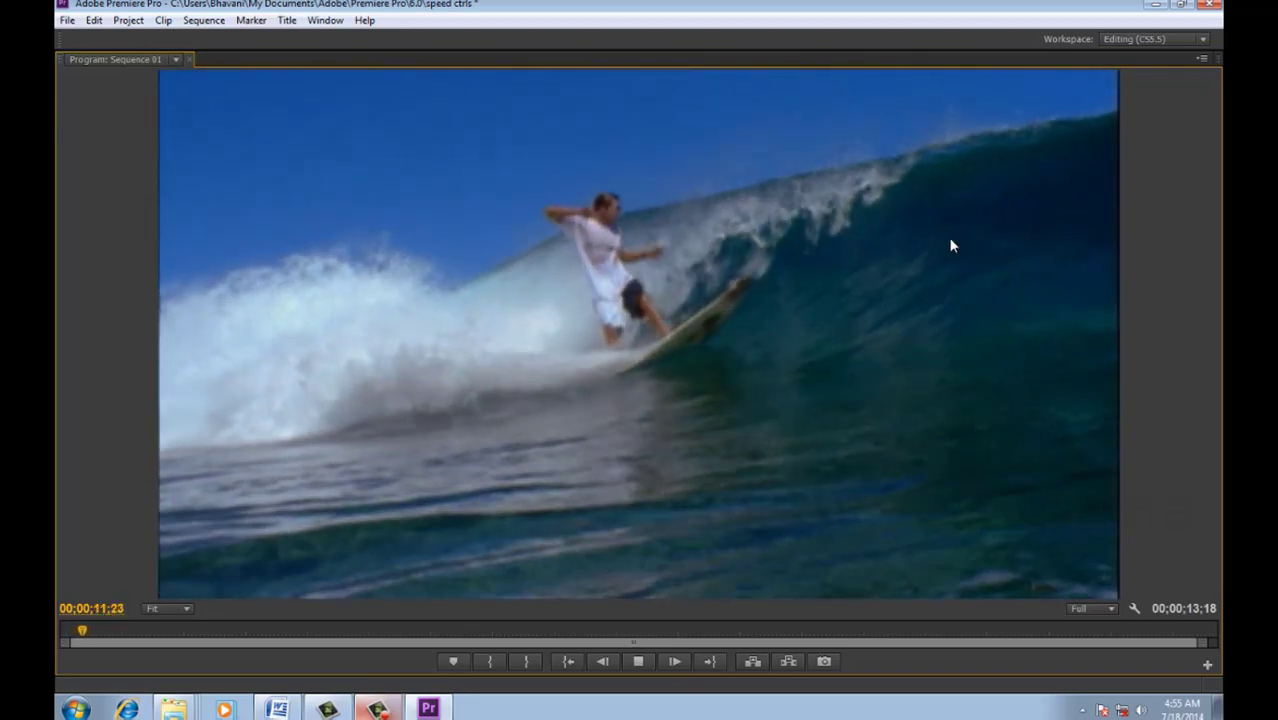
pyautogui.press('space')
pyautogui.press('`')
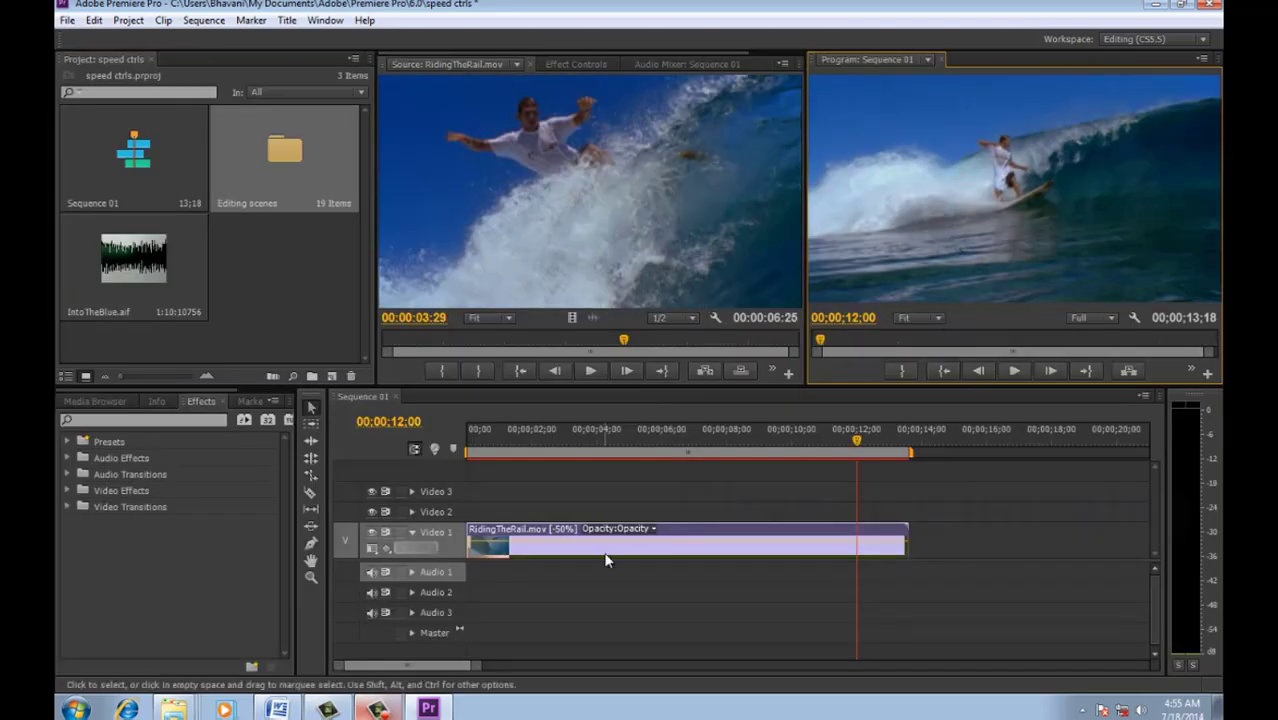
# Step: Target the -50% RidingTheRail.mov clip on Video 1 to bring up its actions
pyautogui.moveTo(604, 559)
pyautogui.moveTo(609, 558)
# Step: Set RidingTheRail.mov back to 100% speed with Reverse Speed off, then return the playhead to the start
pyautogui.rightClick(548, 540)
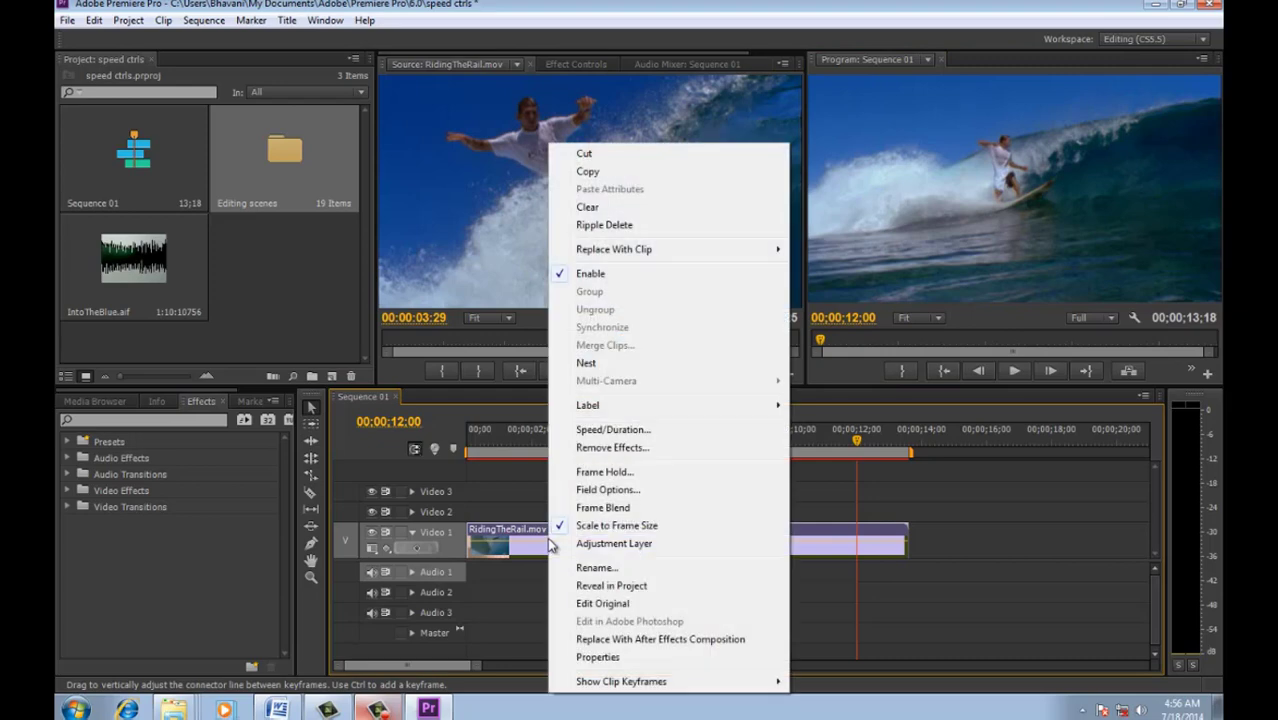
pyautogui.click(617, 430)
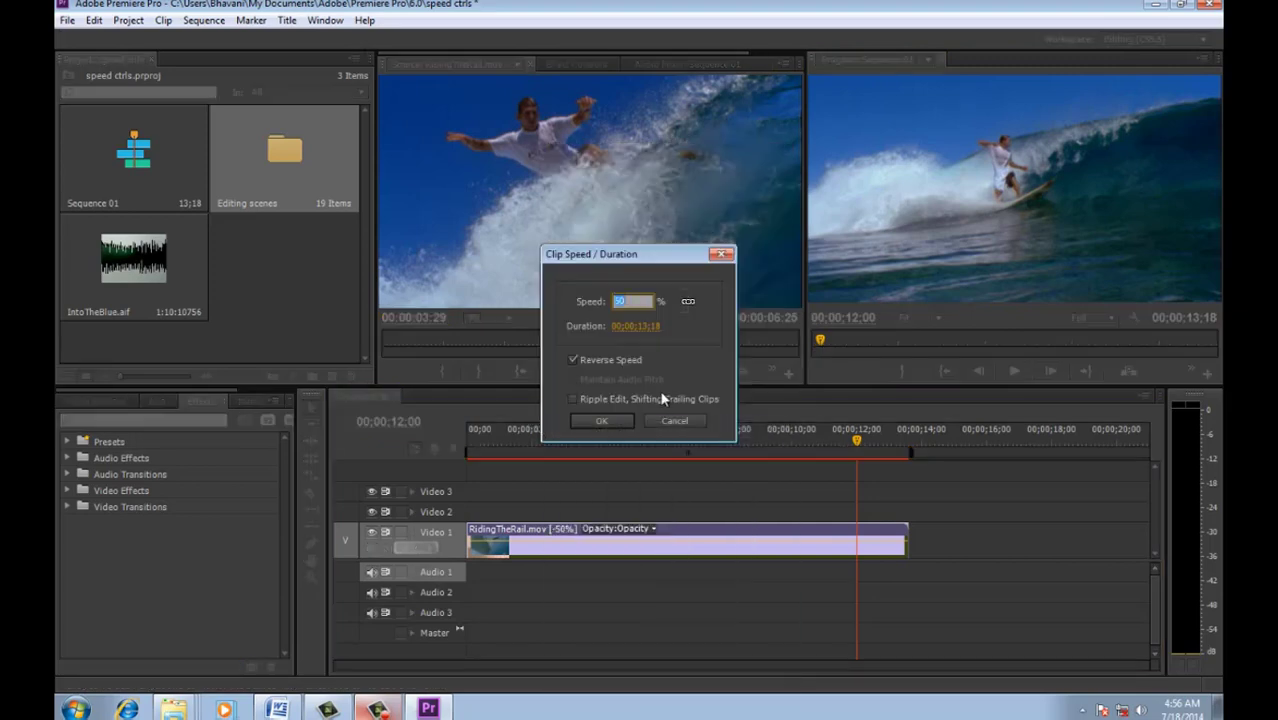
pyautogui.write('100')
pyautogui.click(581, 363)
pyautogui.click(602, 420)
pyautogui.moveTo(563, 449); pyautogui.dragTo(436, 447)
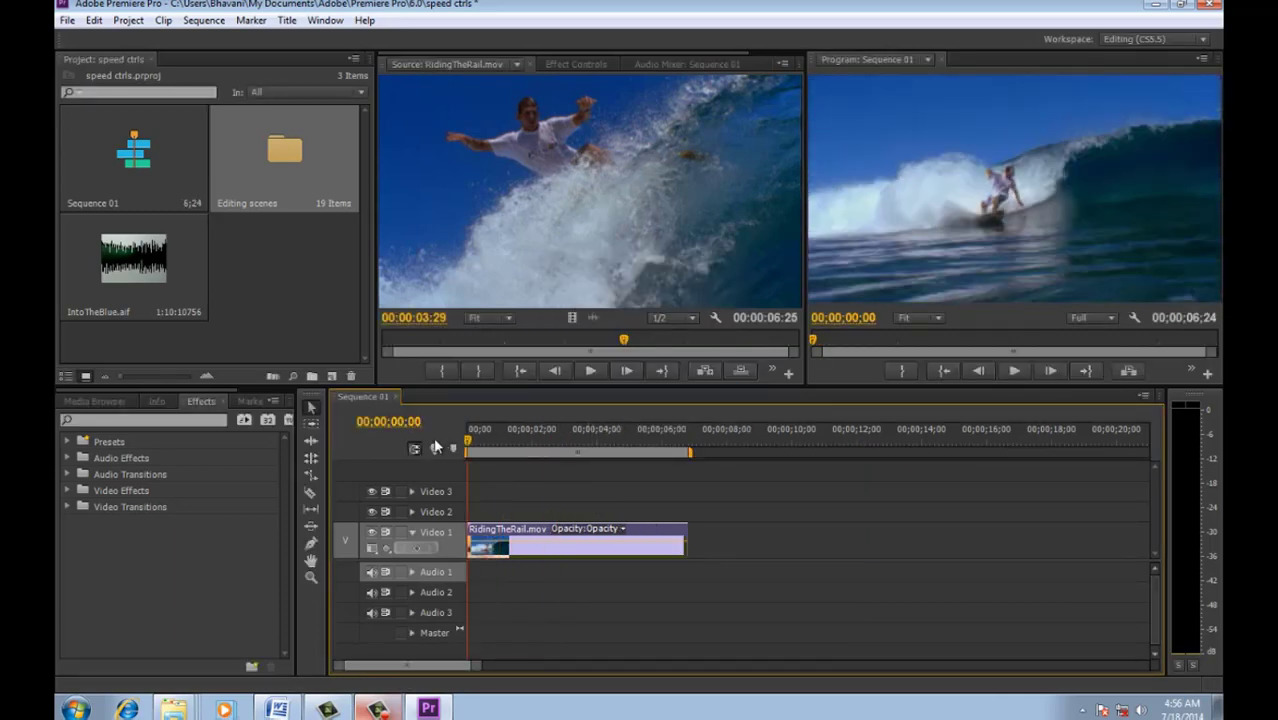
pyautogui.click(485, 442)
pyautogui.moveTo(487, 447); pyautogui.dragTo(521, 447)
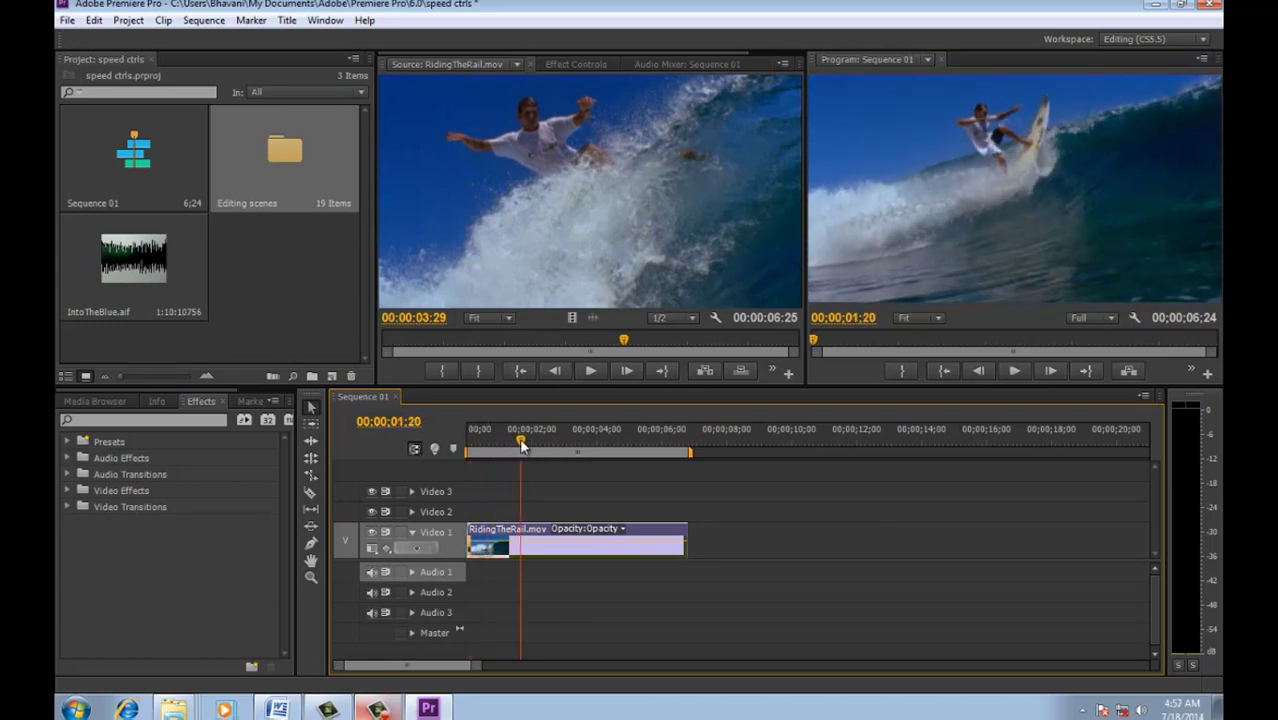
pyautogui.moveTo(521, 447); pyautogui.dragTo(556, 450)
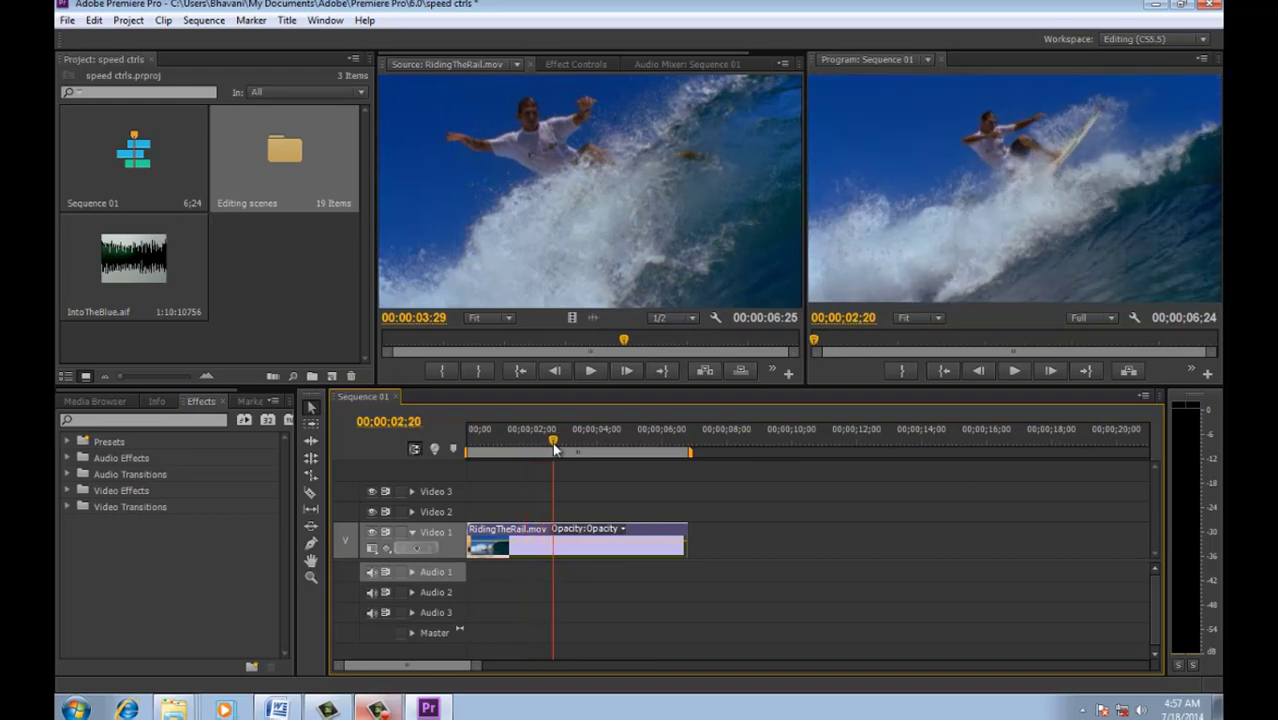
pyautogui.moveTo(553, 444)
pyautogui.mouseDown()
pyautogui.moveTo(628, 462)
pyautogui.moveTo(560, 466)
pyautogui.moveTo(686, 452)
pyautogui.moveTo(520, 452)
pyautogui.moveTo(610, 457)
pyautogui.mouseUp()
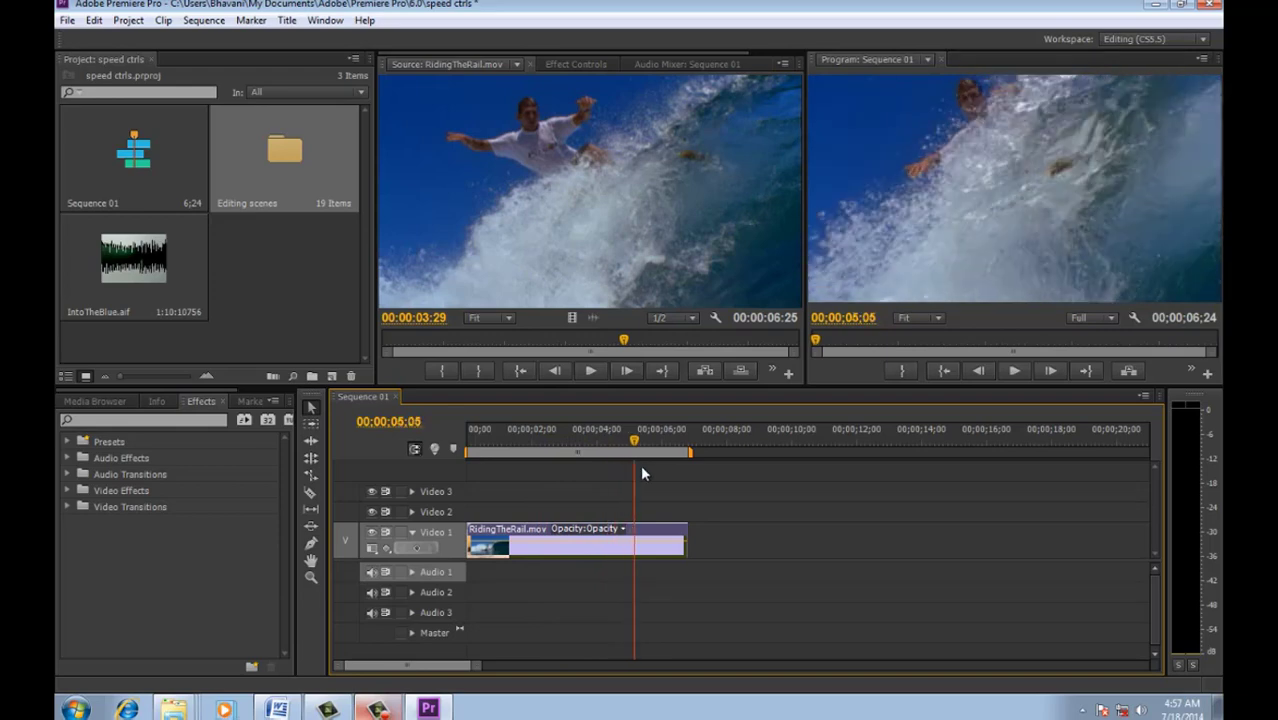
pyautogui.moveTo(610, 457)
pyautogui.mouseDown()
pyautogui.moveTo(665, 479)
pyautogui.moveTo(481, 486)
pyautogui.mouseUp()
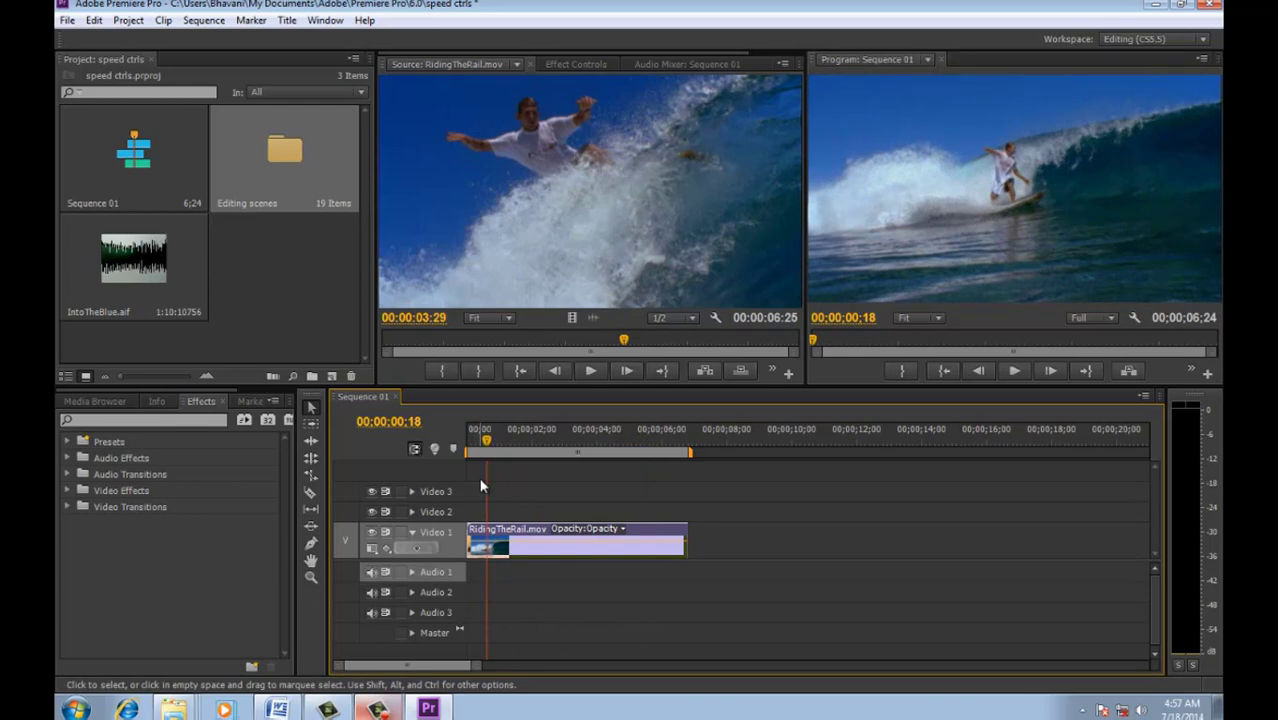
pyautogui.moveTo(491, 442); pyautogui.dragTo(422, 452)
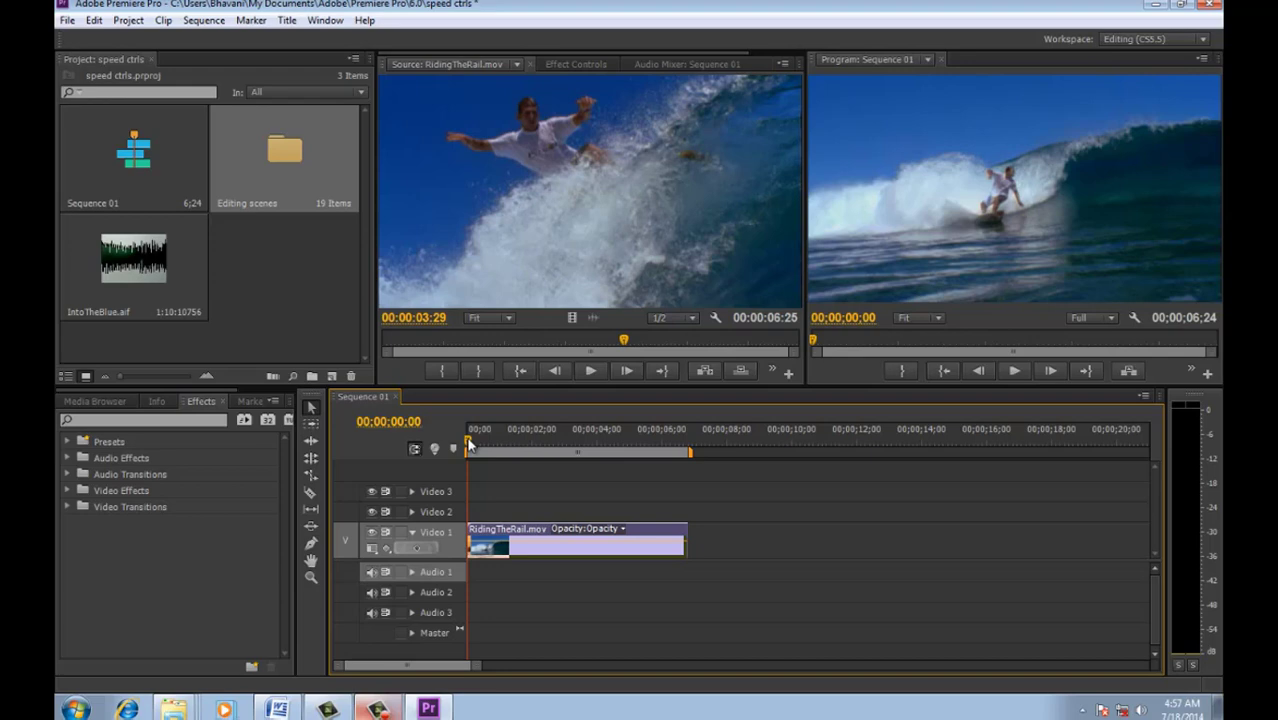
pyautogui.moveTo(470, 443); pyautogui.dragTo(515, 445)
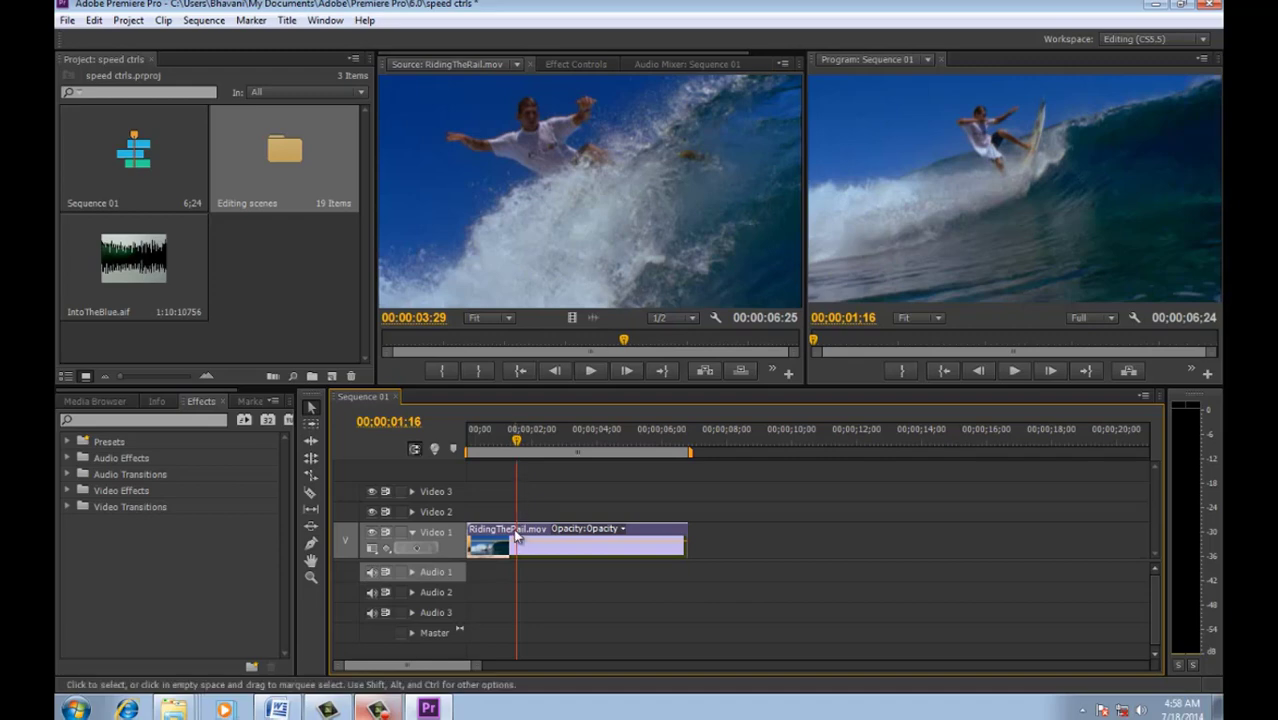
pyautogui.moveTo(515, 537)
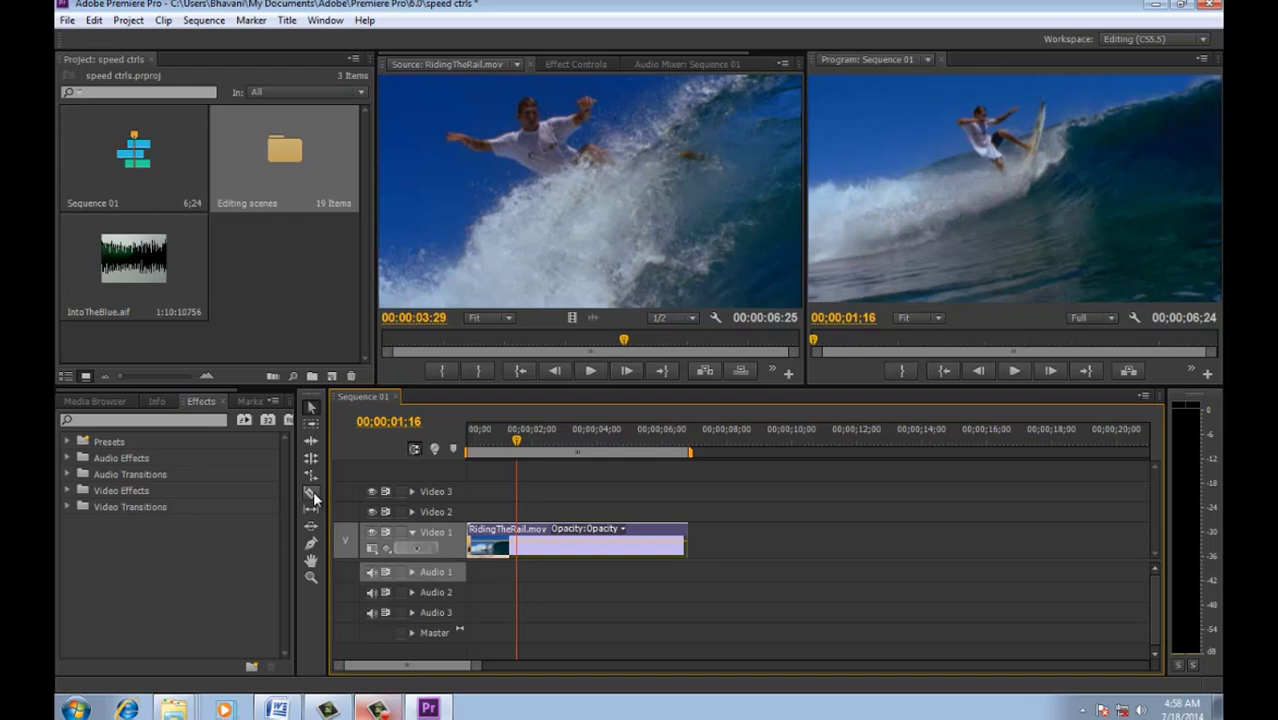
# Step: Cut RidingTheRail.mov with the Razor tool at 1;16 and scrub the first piece
pyautogui.click(313, 490)
pyautogui.click(310, 406)
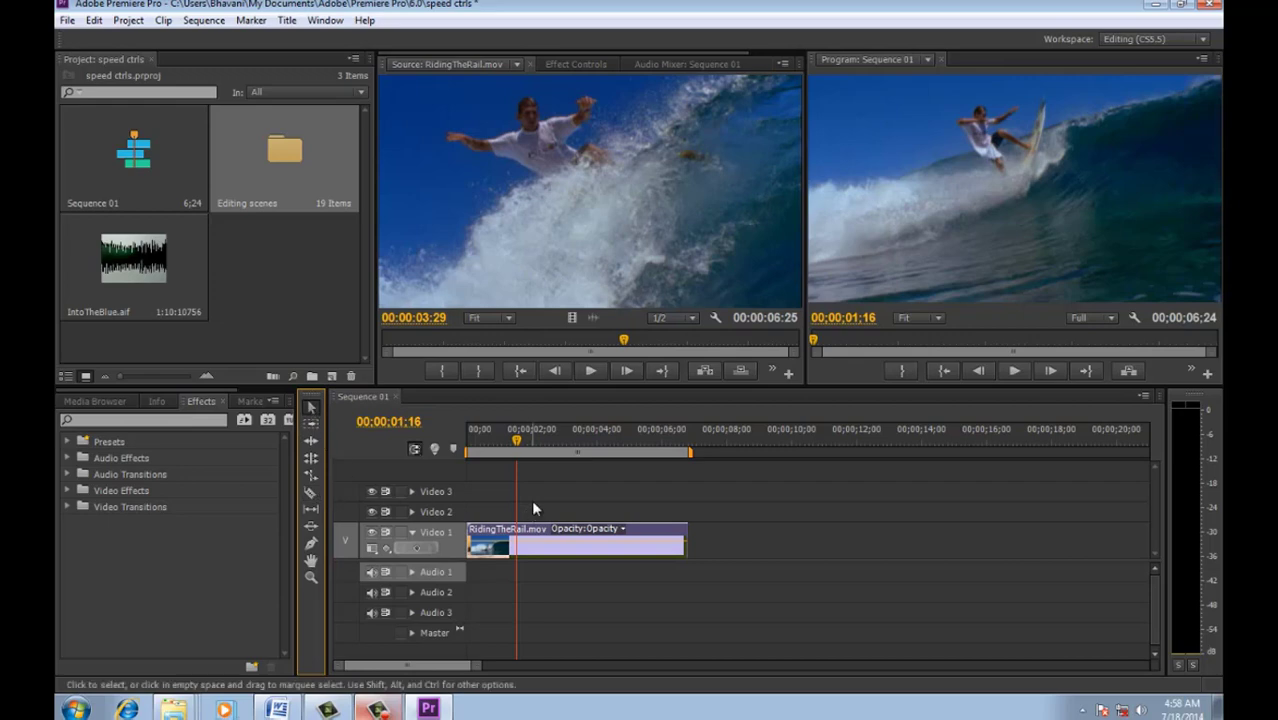
pyautogui.press('c')
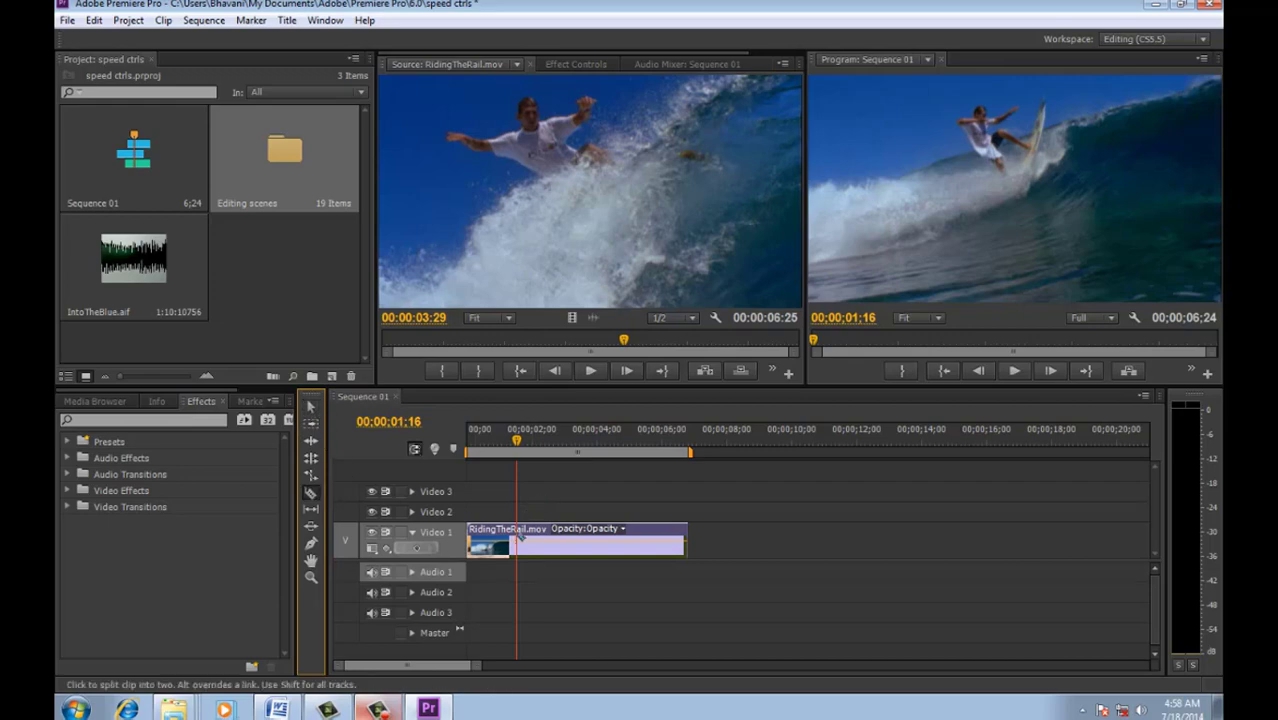
pyautogui.click(517, 537)
pyautogui.moveTo(470, 452); pyautogui.dragTo(506, 457)
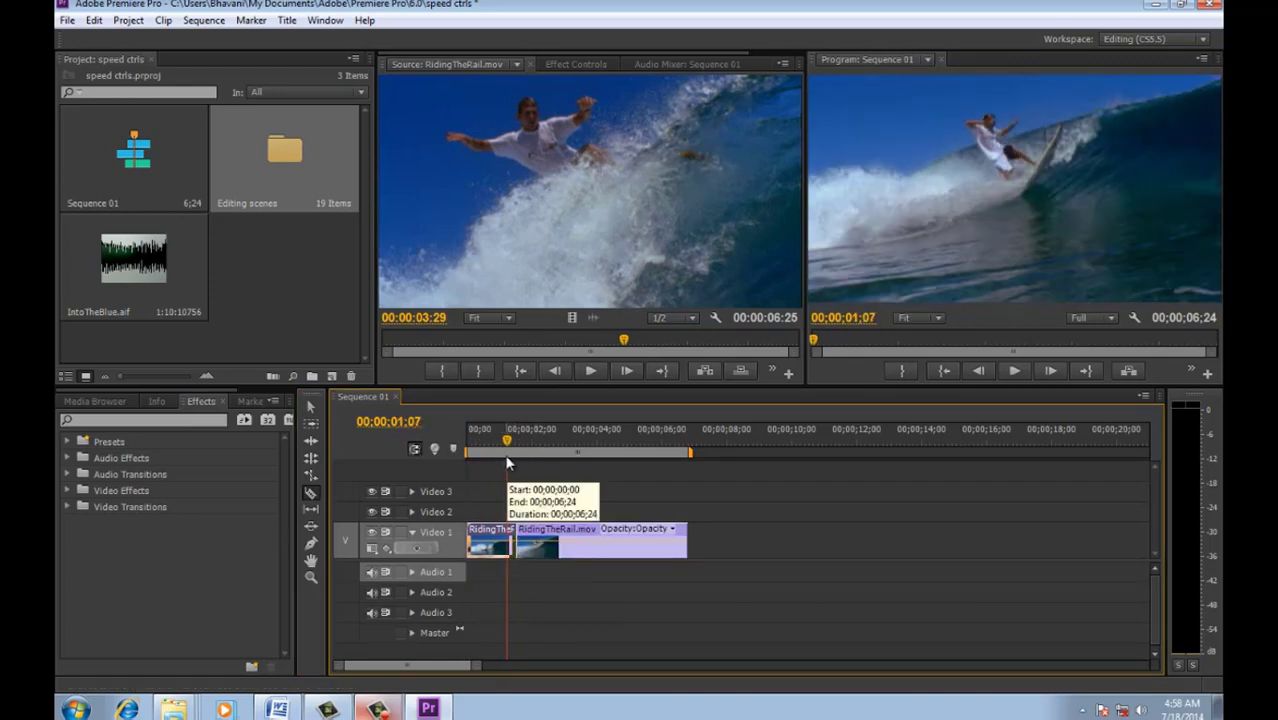
# Step: Check the first piece's Speed/Duration settings and cancel without changes
pyautogui.rightClick(496, 543)
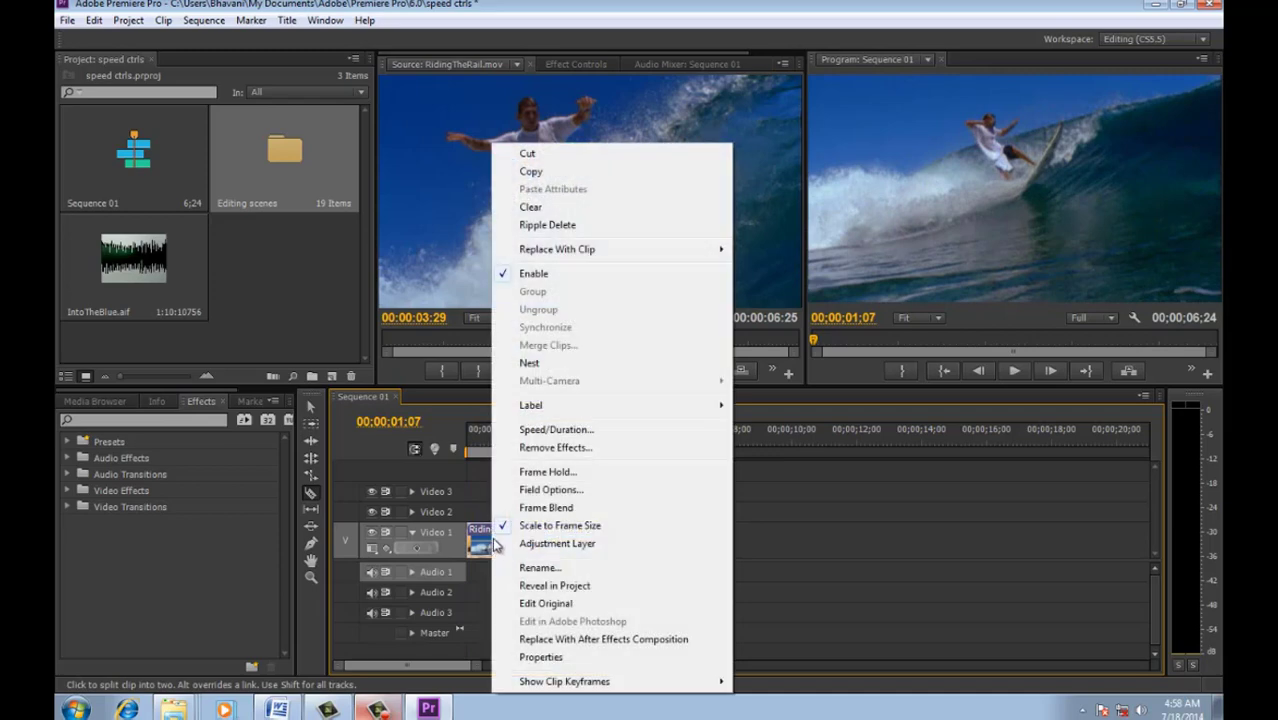
pyautogui.click(557, 430)
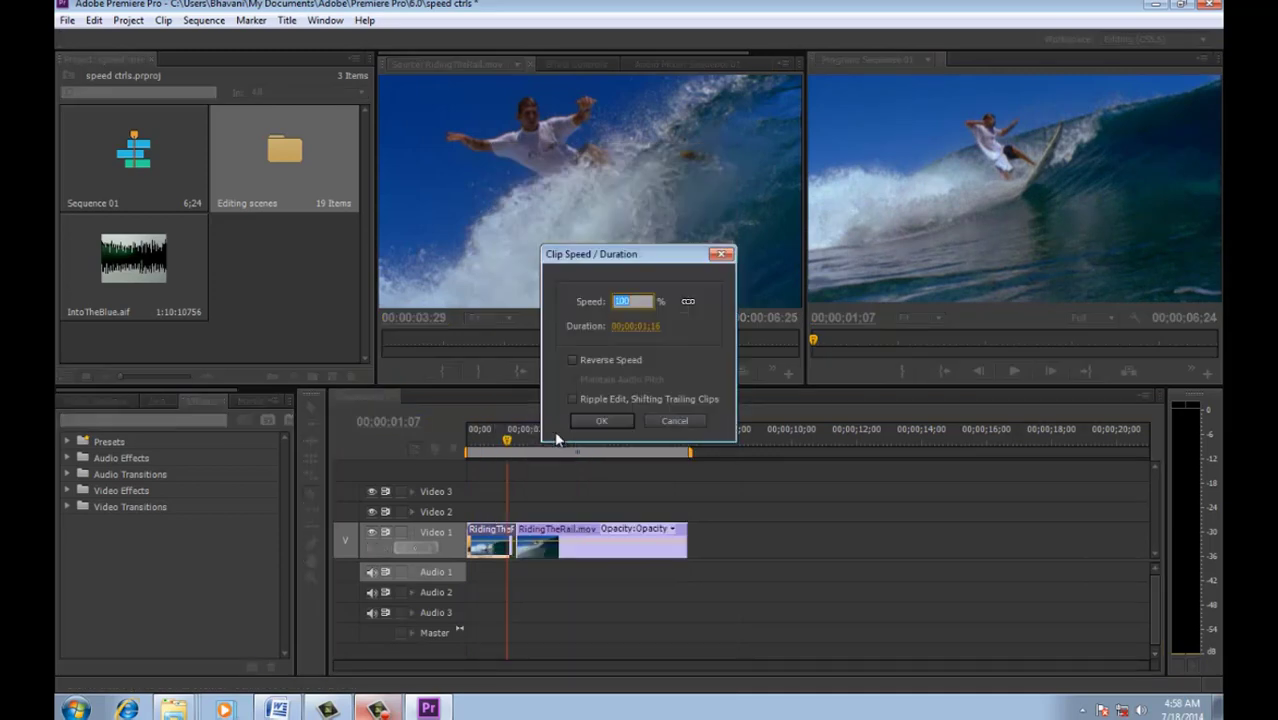
pyautogui.click(661, 421)
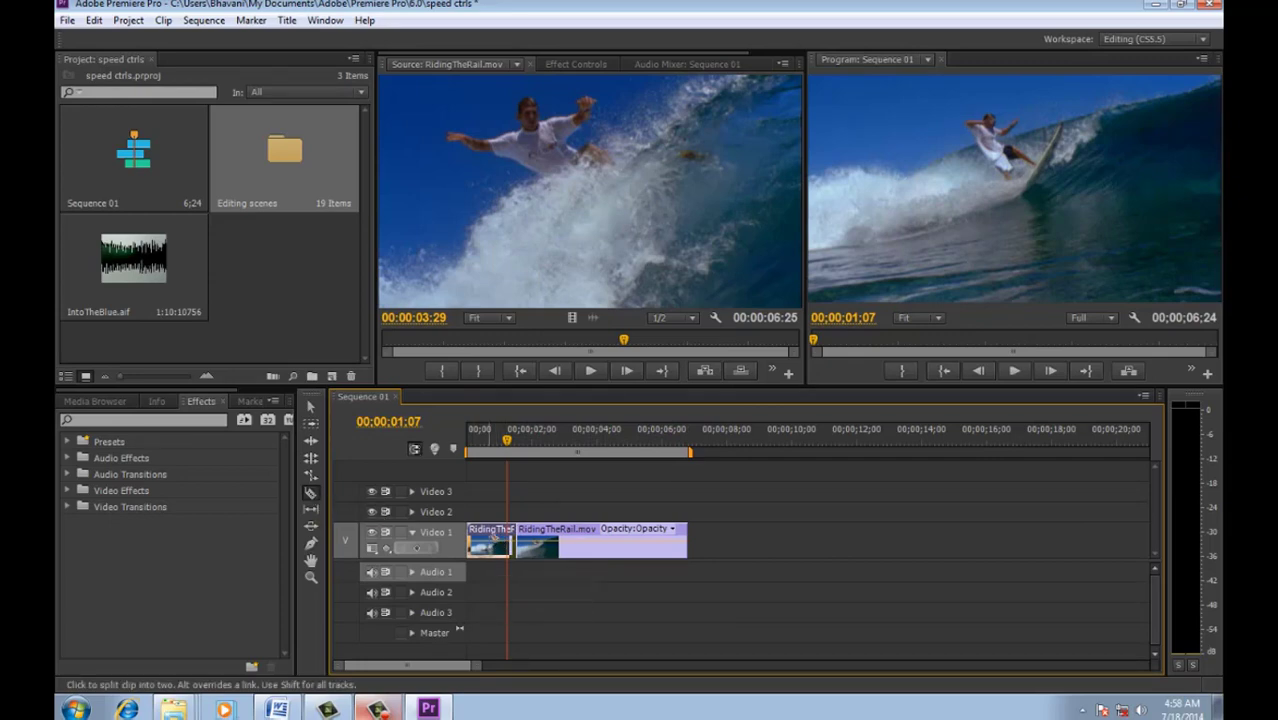
pyautogui.moveTo(523, 442); pyautogui.dragTo(541, 442)
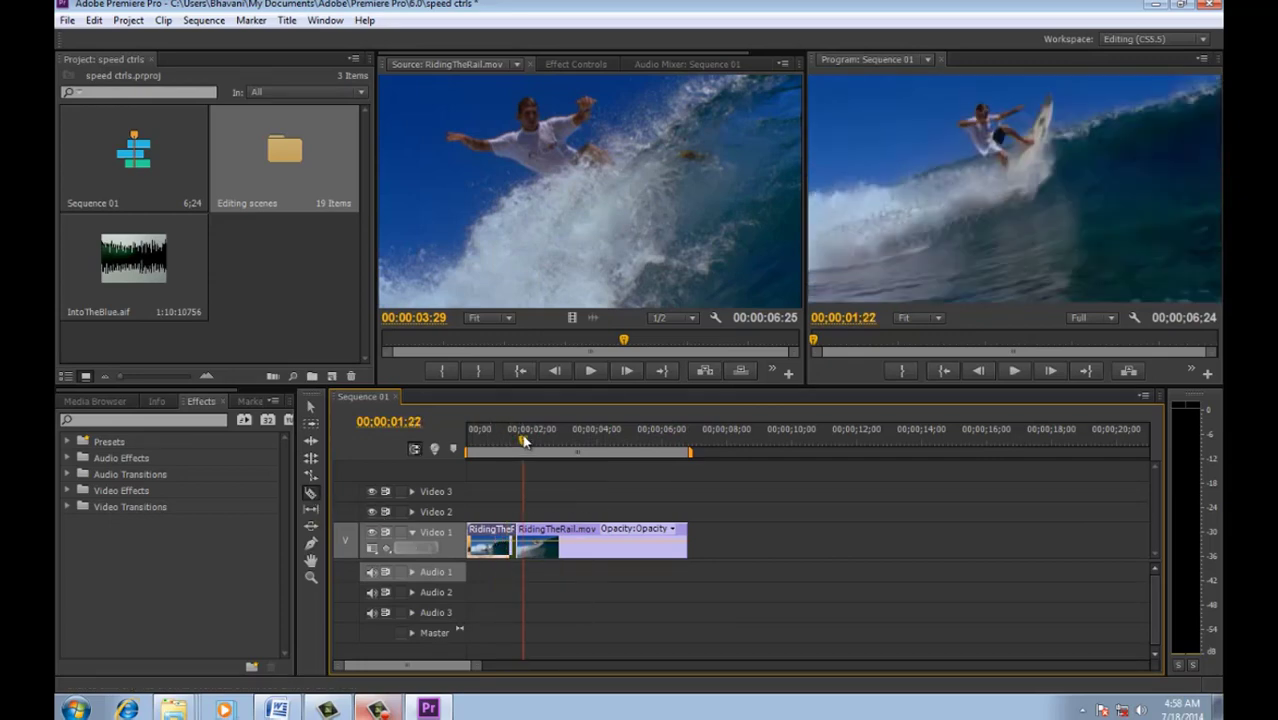
pyautogui.click(546, 540)
pyautogui.click(558, 540)
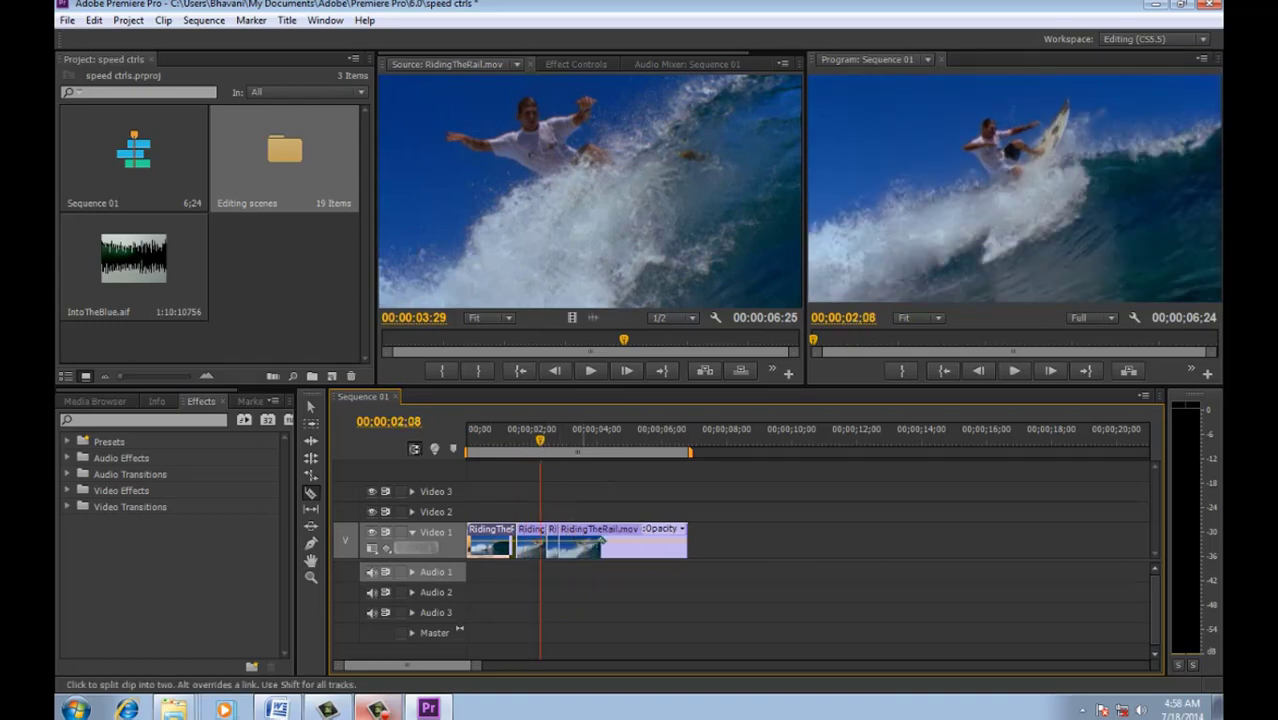
pyautogui.click(597, 540)
pyautogui.click(634, 540)
pyautogui.click(662, 540)
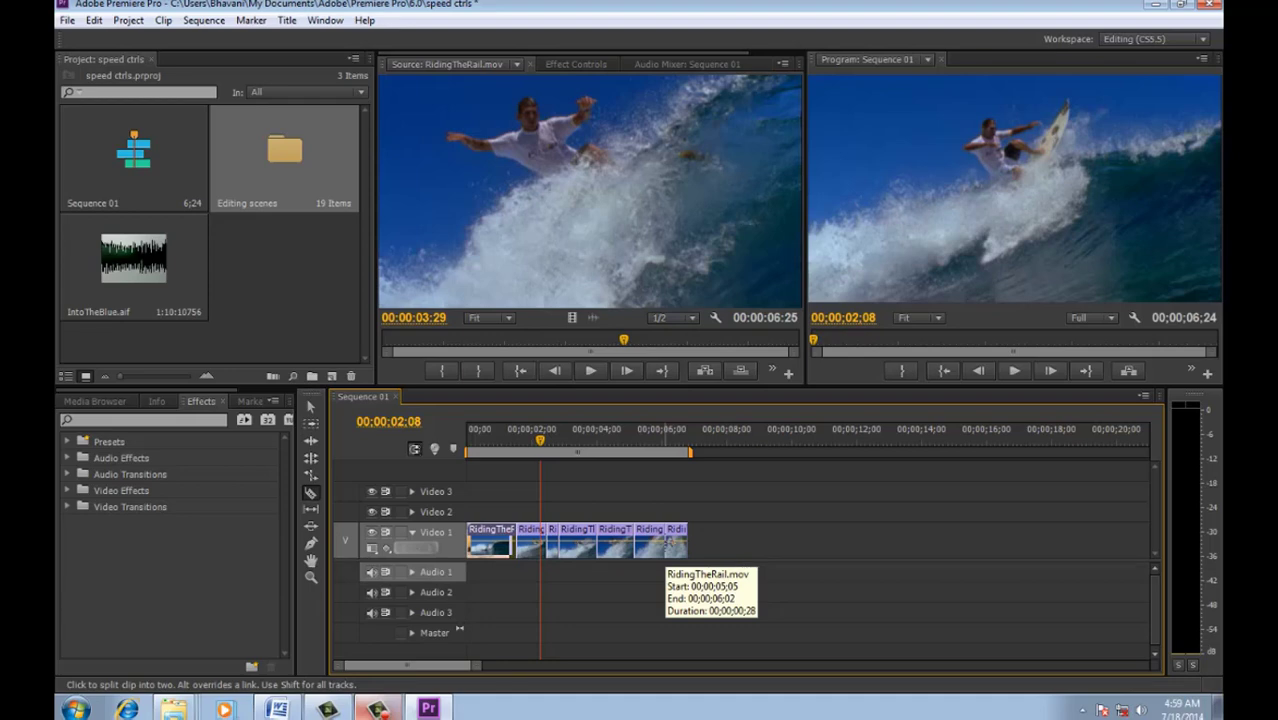
pyautogui.hotkey('ctrl', 'z')
pyautogui.hotkey('ctrl', 'z')
pyautogui.hotkey('ctrl', 'z')
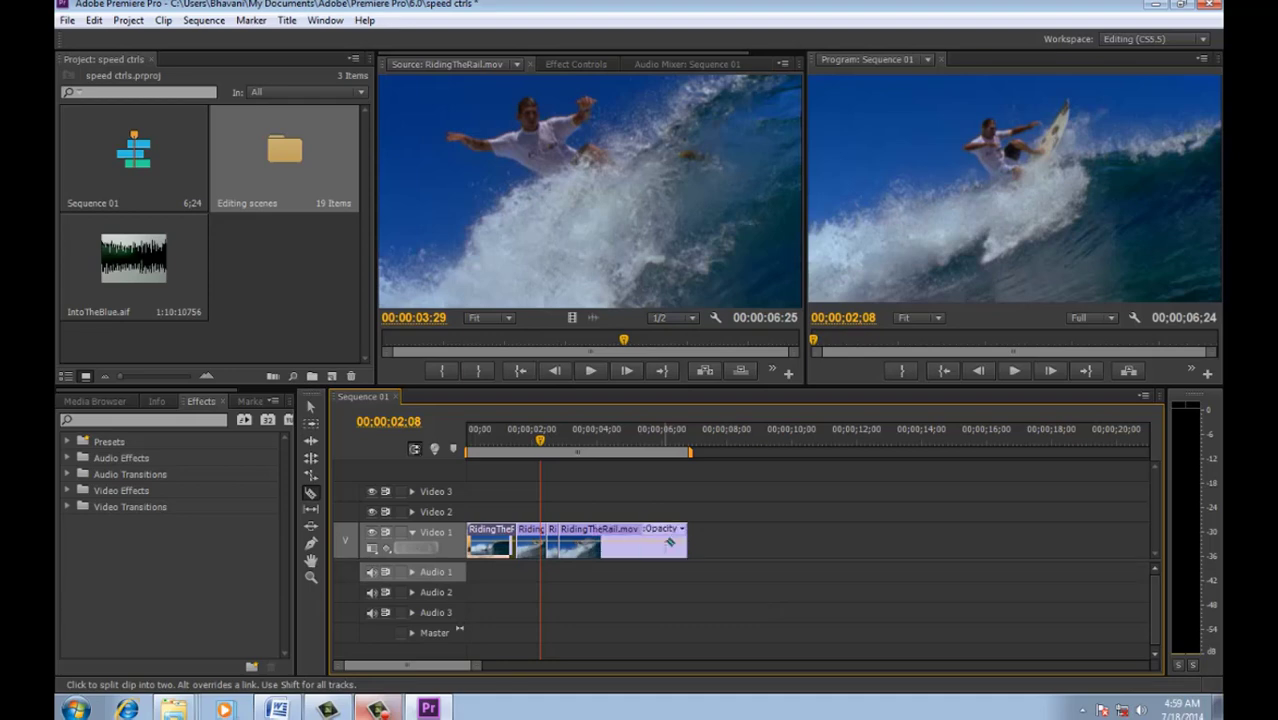
pyautogui.hotkey('ctrl', 'z')
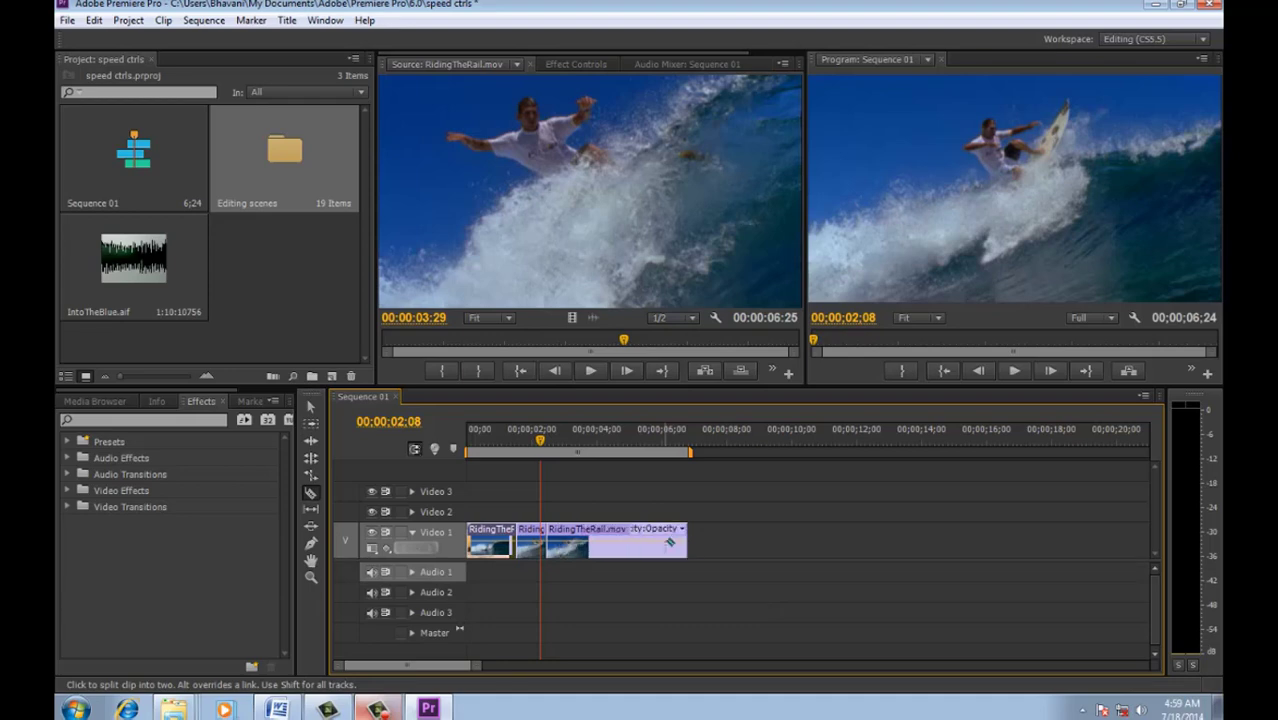
pyautogui.hotkey('ctrl', 'z')
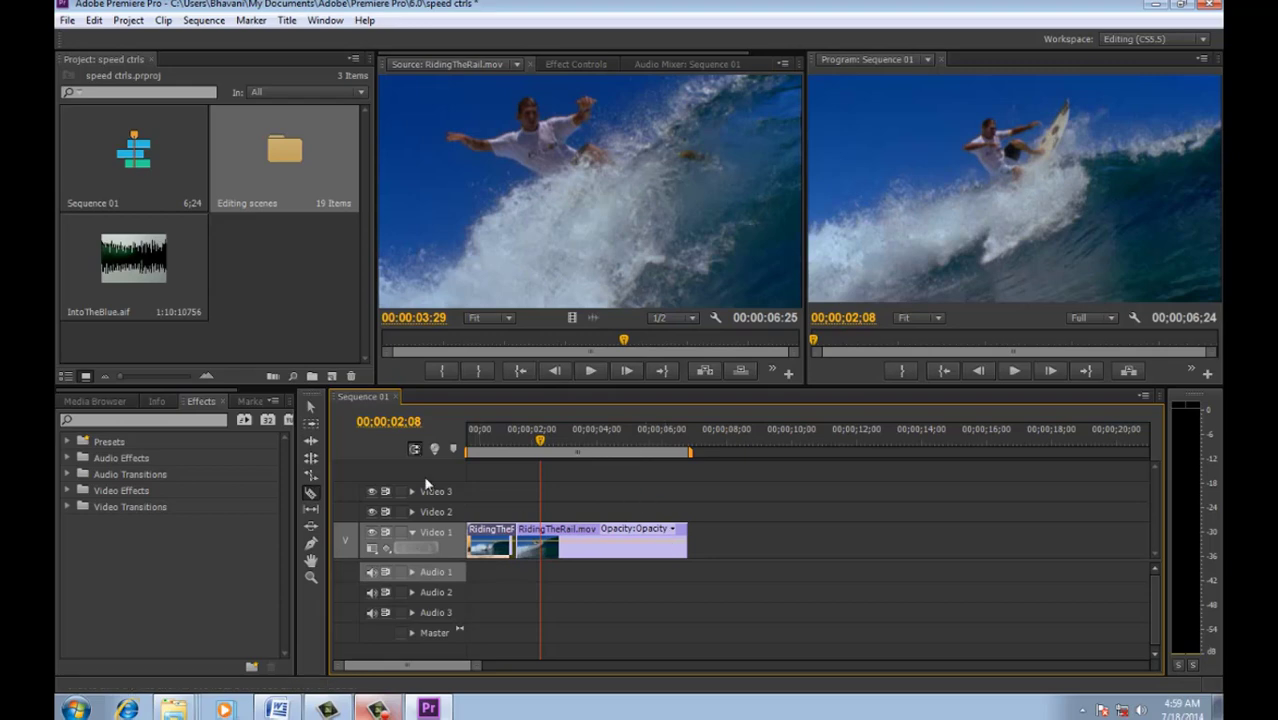
# Step: Shift the second piece right to leave a gap, then set the first piece to 300% speed
pyautogui.click(311, 406)
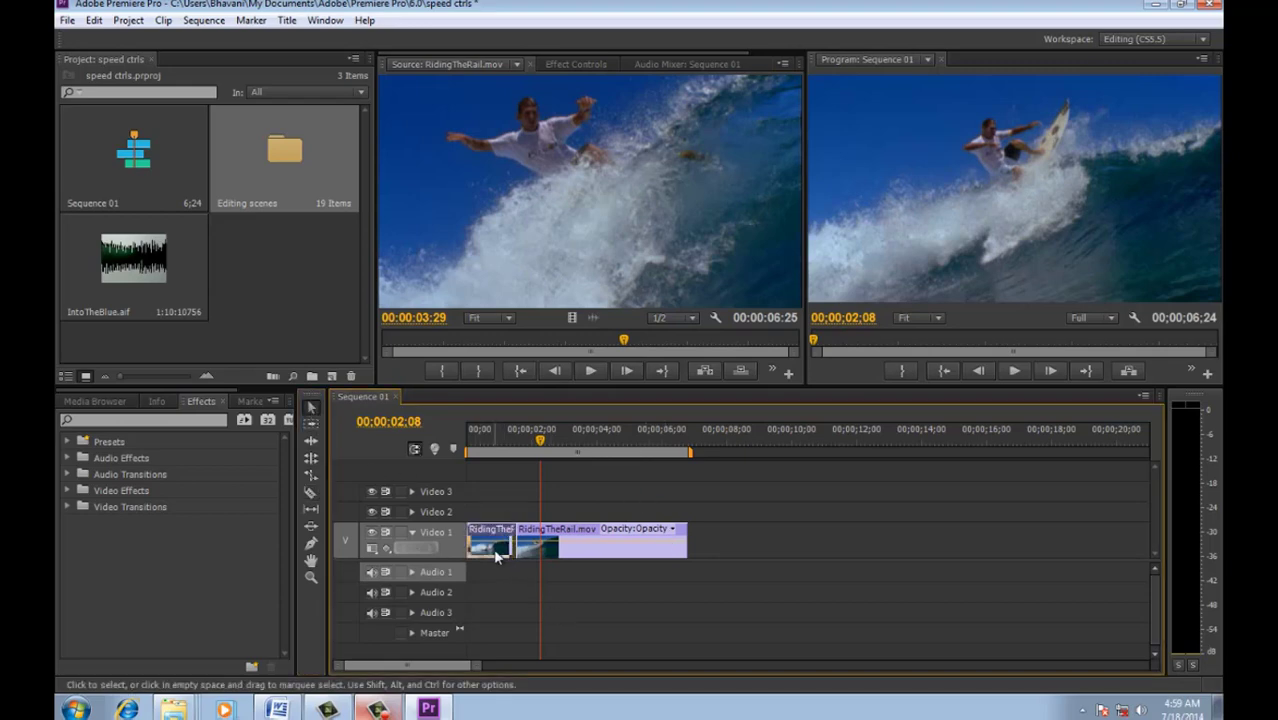
pyautogui.moveTo(545, 550)
pyautogui.mouseDown()
pyautogui.moveTo(627, 550)
pyautogui.moveTo(585, 563)
pyautogui.mouseUp()
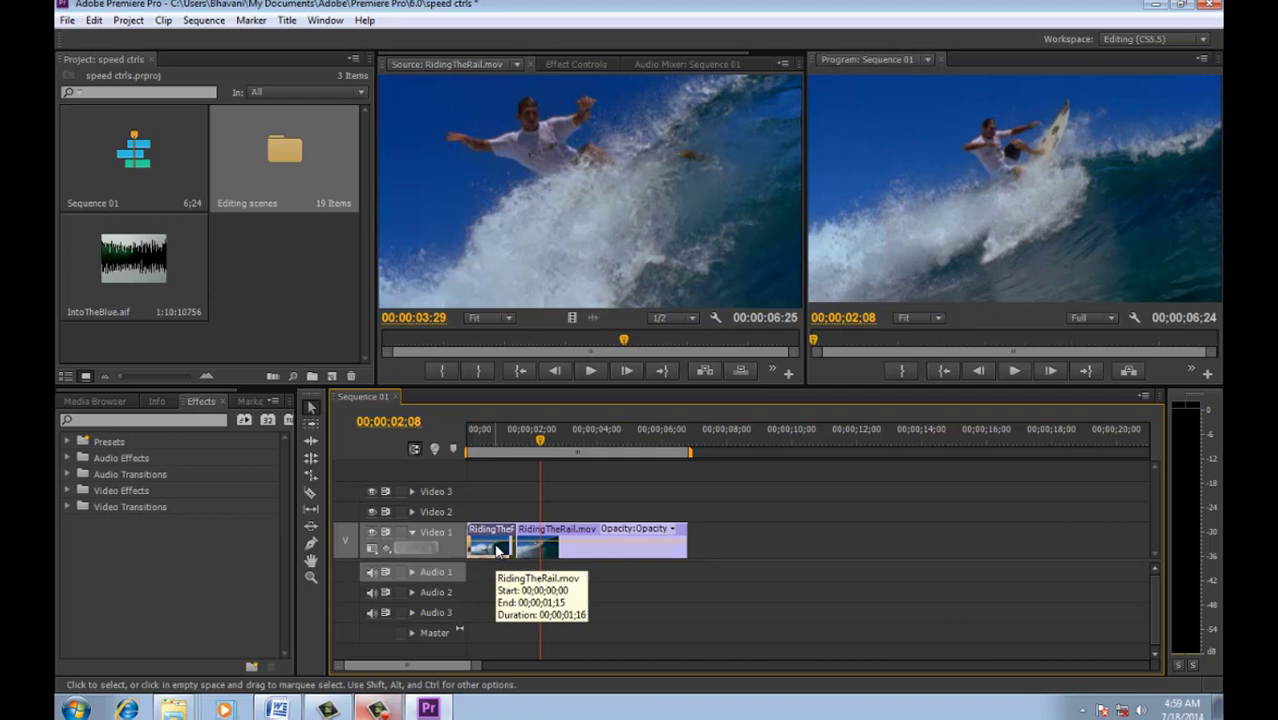
pyautogui.rightClick(498, 550)
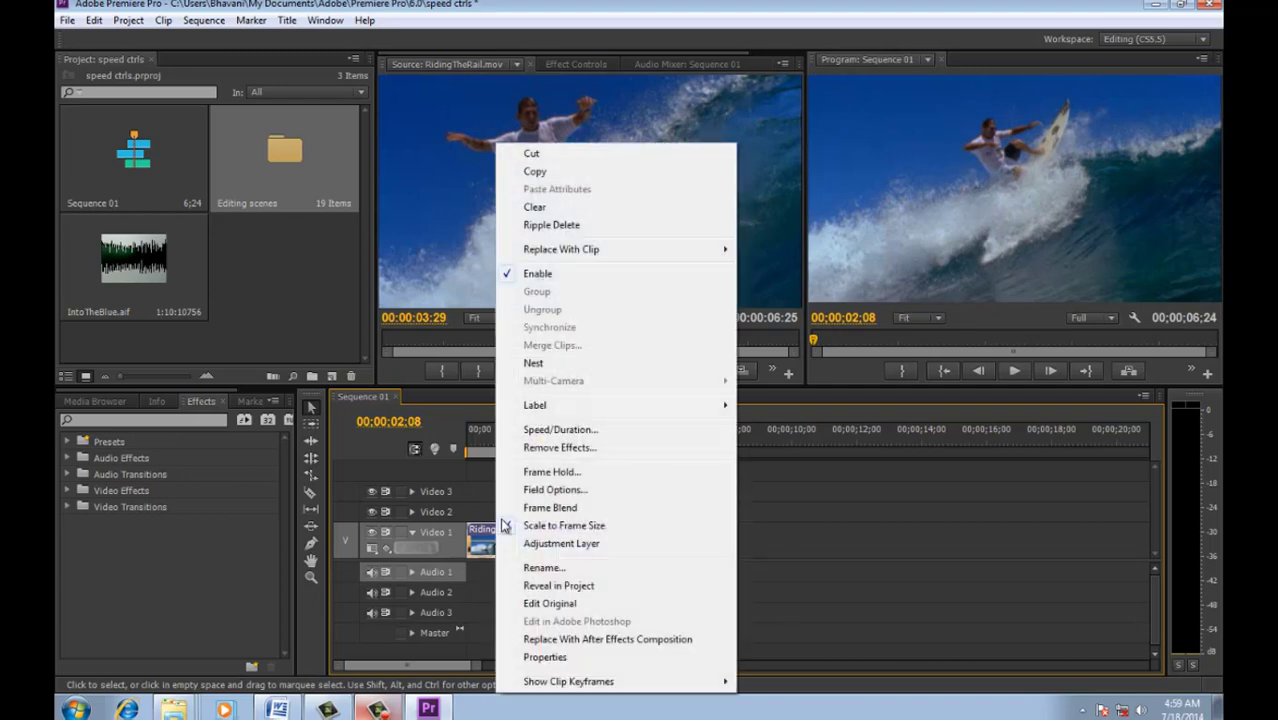
pyautogui.click(540, 430)
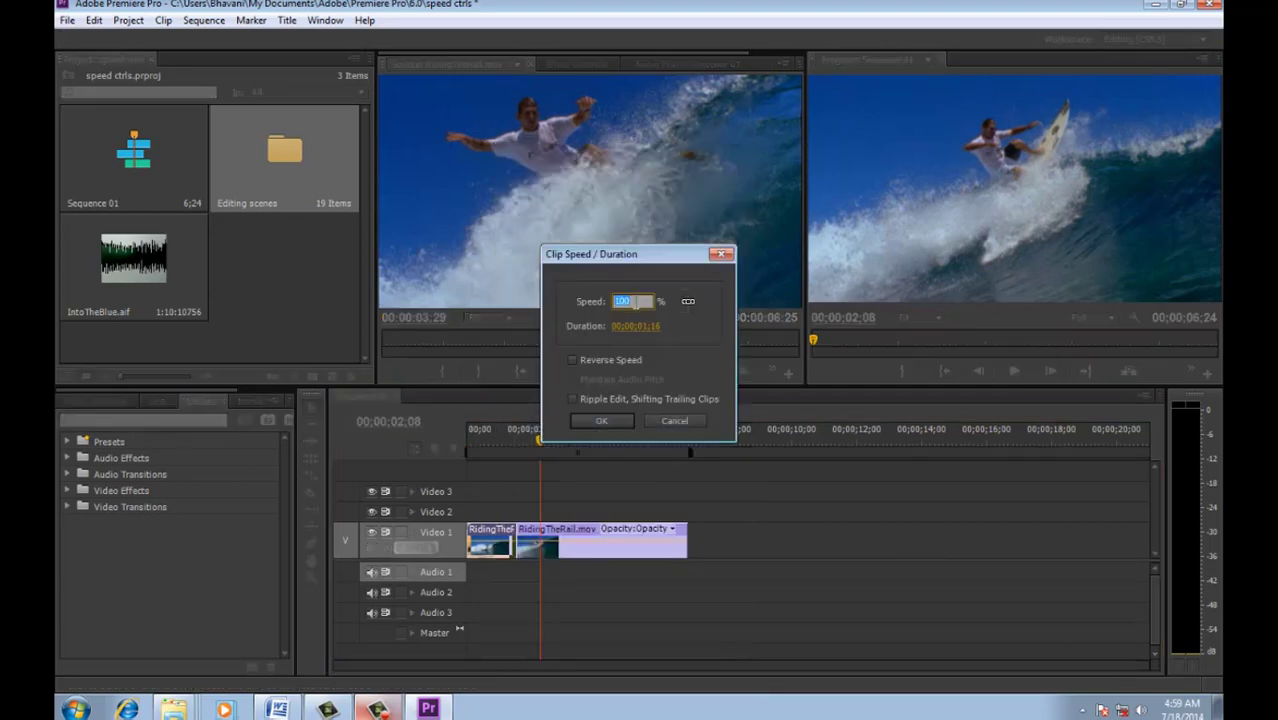
pyautogui.write('3')
pyautogui.write('00')
pyautogui.press('Return')
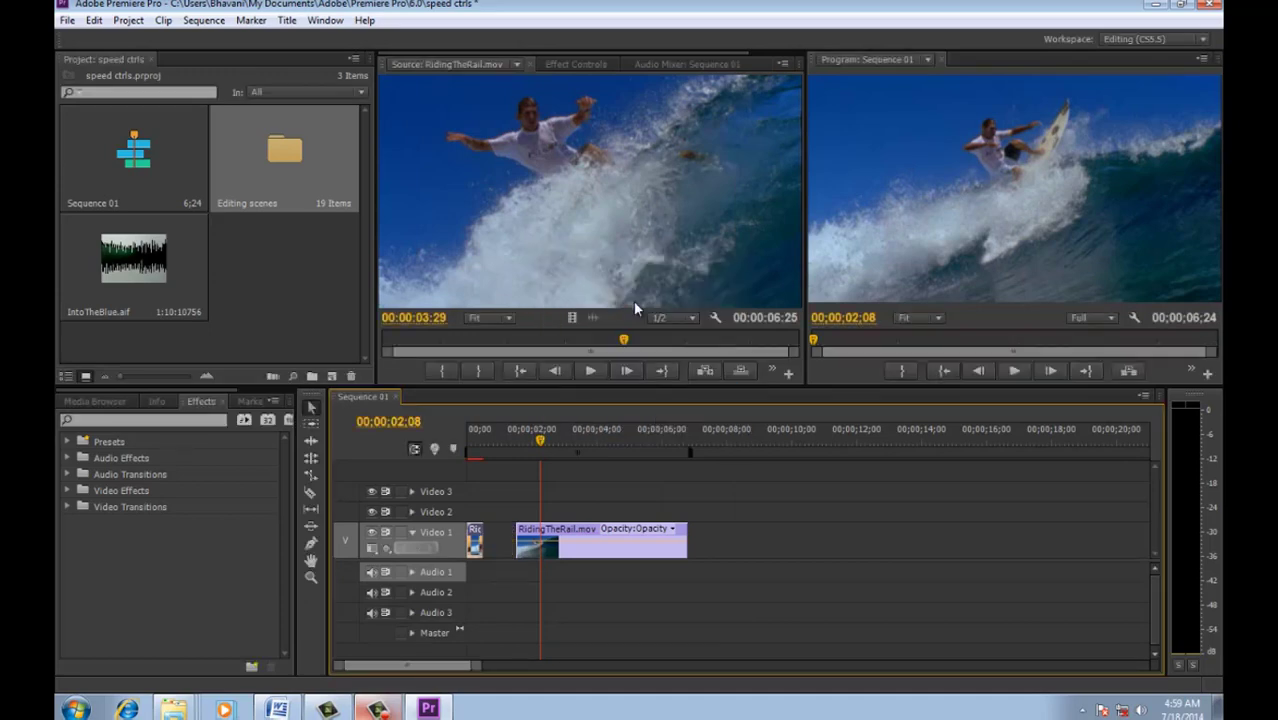
# Step: Butt the second RidingTheRail.mov piece against the sped-up first piece and preview the join
pyautogui.click(484, 440)
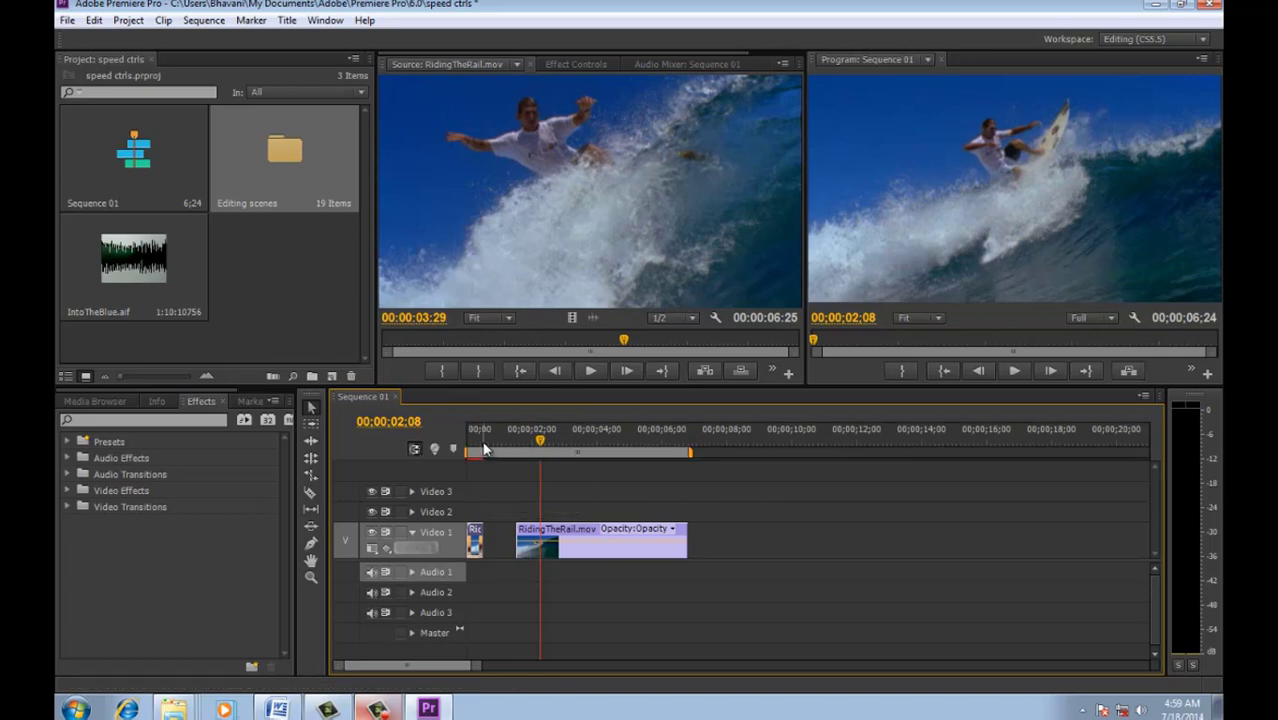
pyautogui.moveTo(551, 551); pyautogui.dragTo(503, 551)
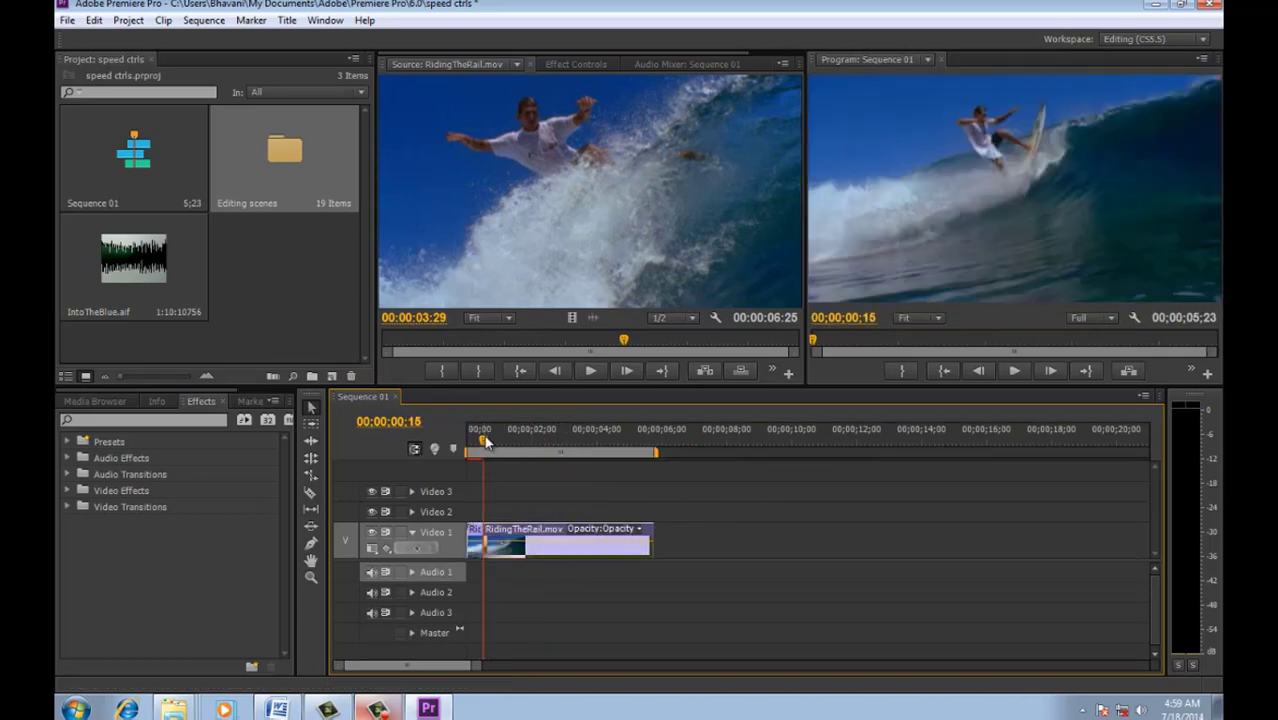
pyautogui.moveTo(485, 442); pyautogui.dragTo(519, 447)
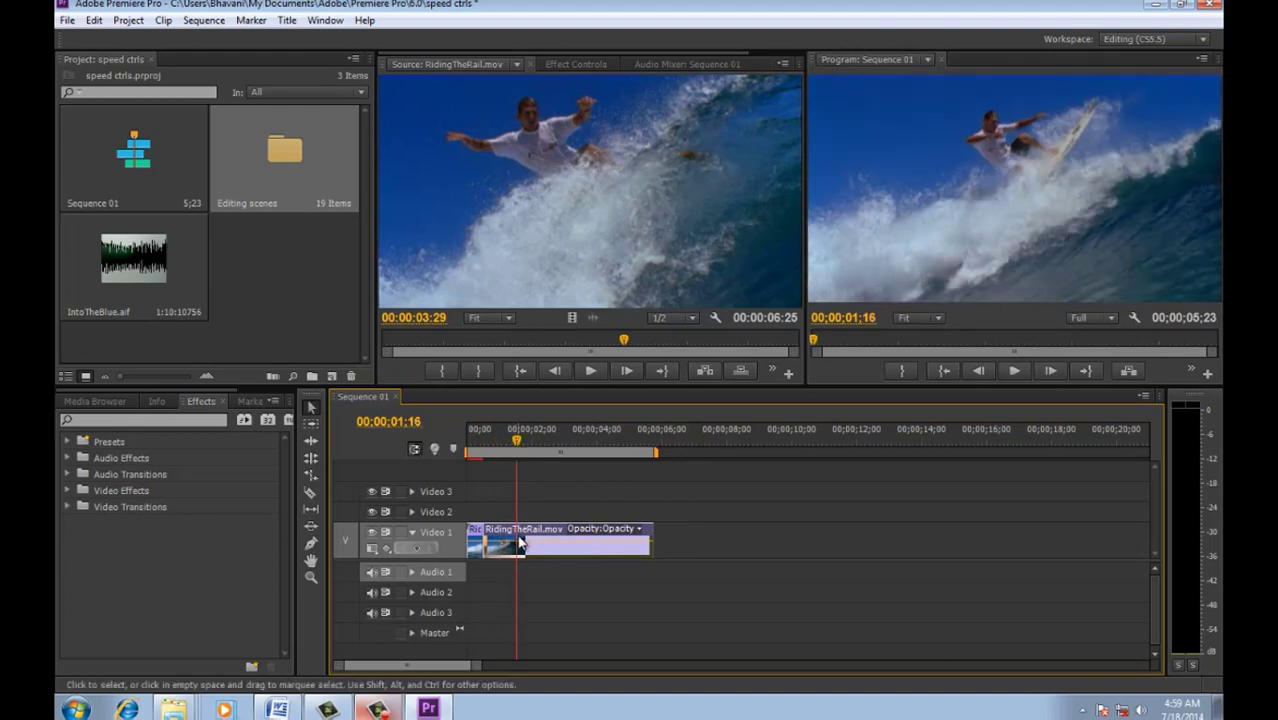
# Step: With the Razor tool, cut the Video 1 clip at 01;16
pyautogui.press('c')
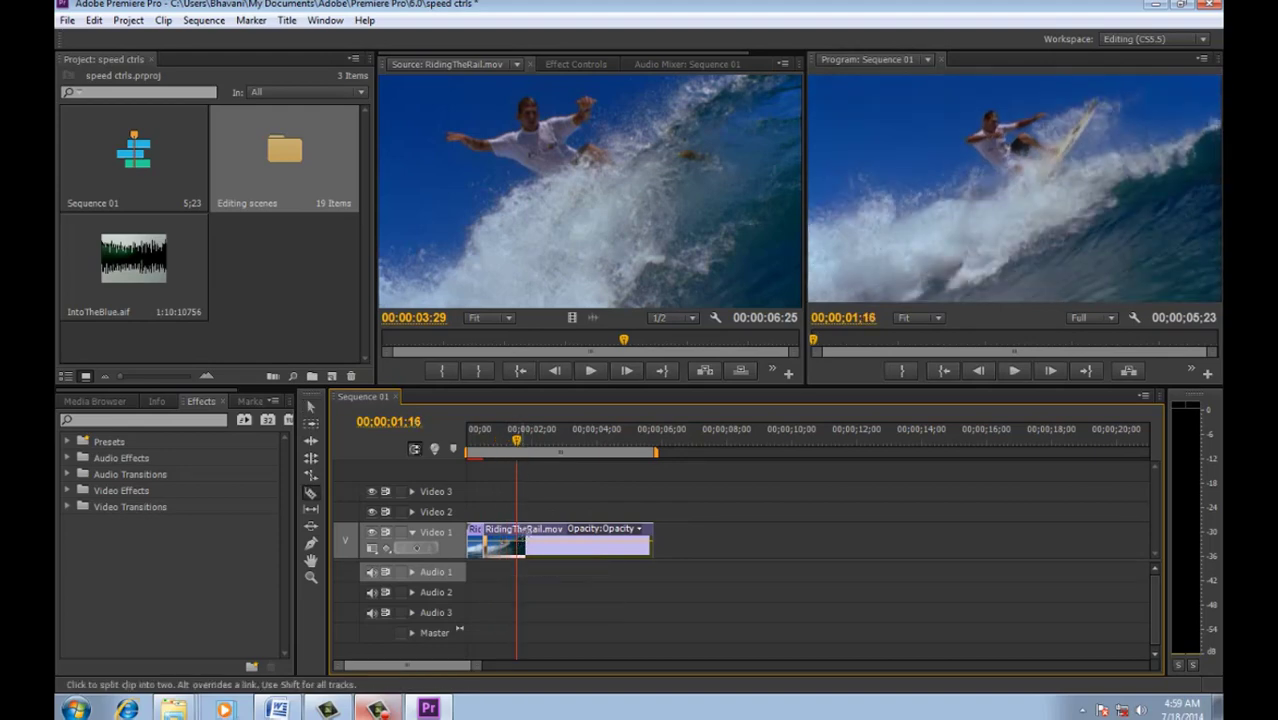
pyautogui.click(494, 443)
pyautogui.moveTo(499, 447); pyautogui.dragTo(517, 443)
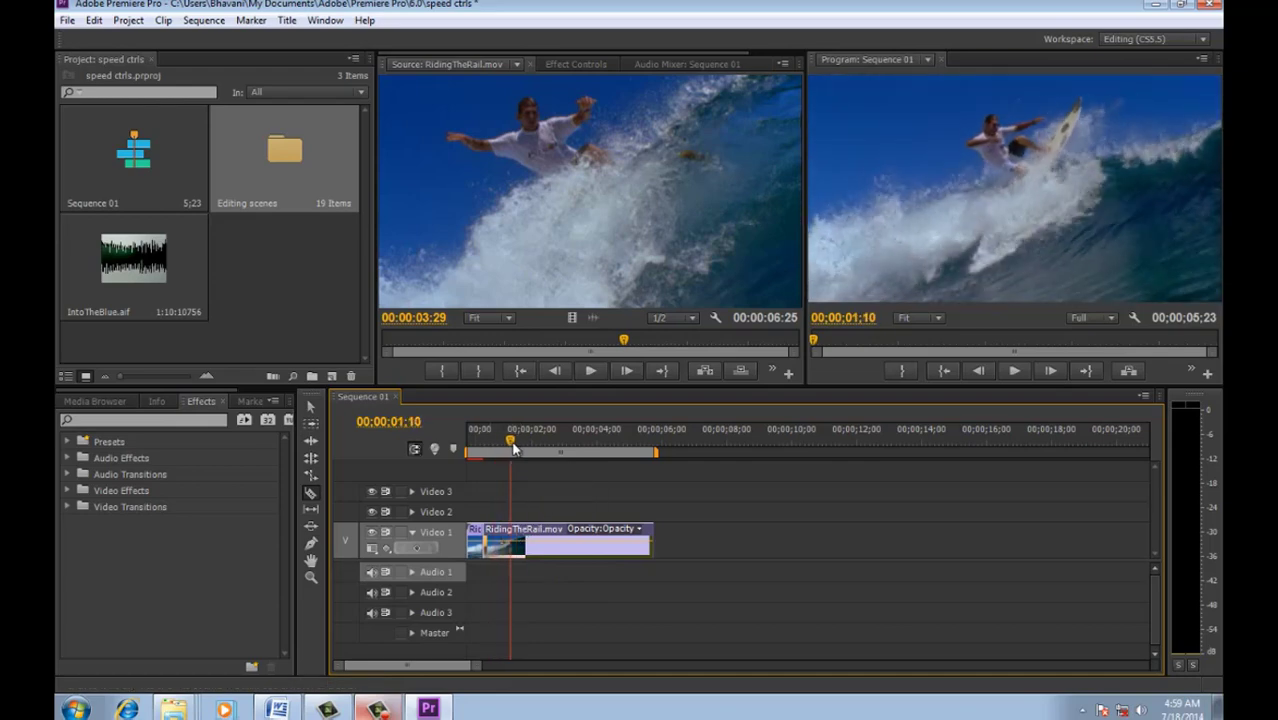
pyautogui.click(519, 545)
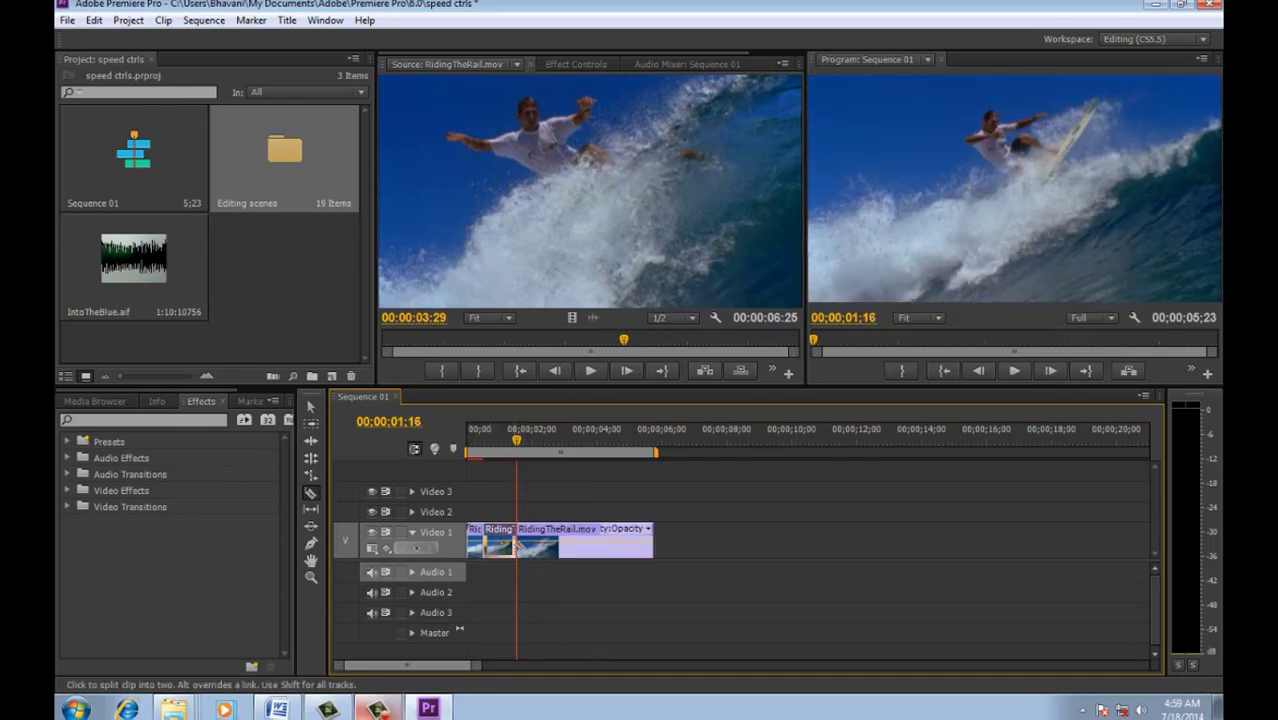
# Step: Scrub forward through the footage and make the second cut at 02;24
pyautogui.click(531, 445)
pyautogui.moveTo(531, 445); pyautogui.dragTo(556, 447)
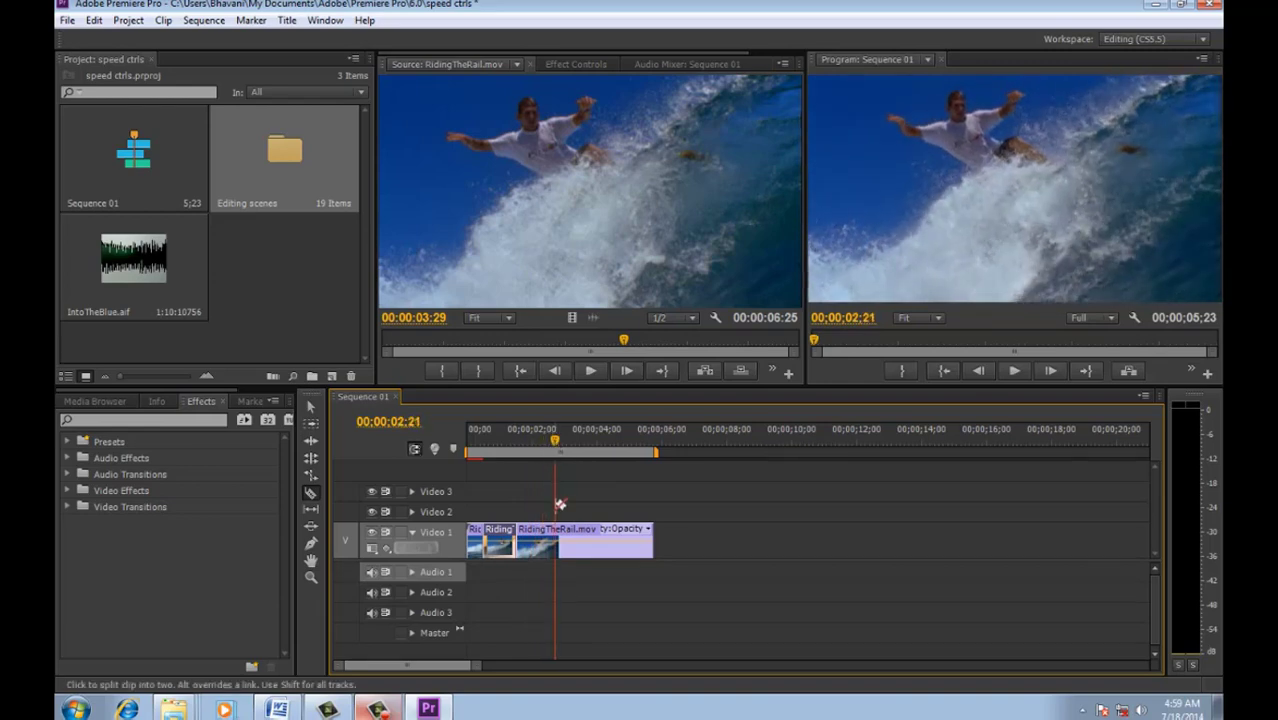
pyautogui.moveTo(516, 444)
pyautogui.mouseDown()
pyautogui.moveTo(557, 459)
pyautogui.moveTo(546, 463)
pyautogui.mouseUp()
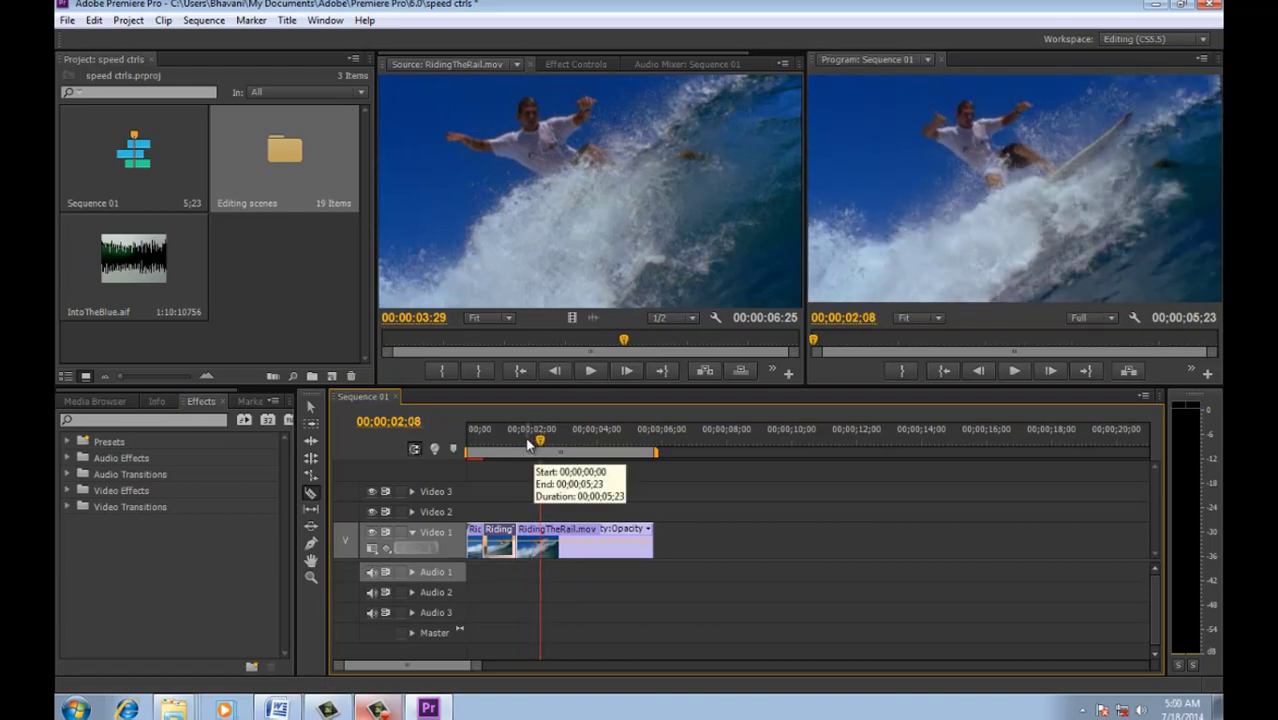
pyautogui.click(515, 443)
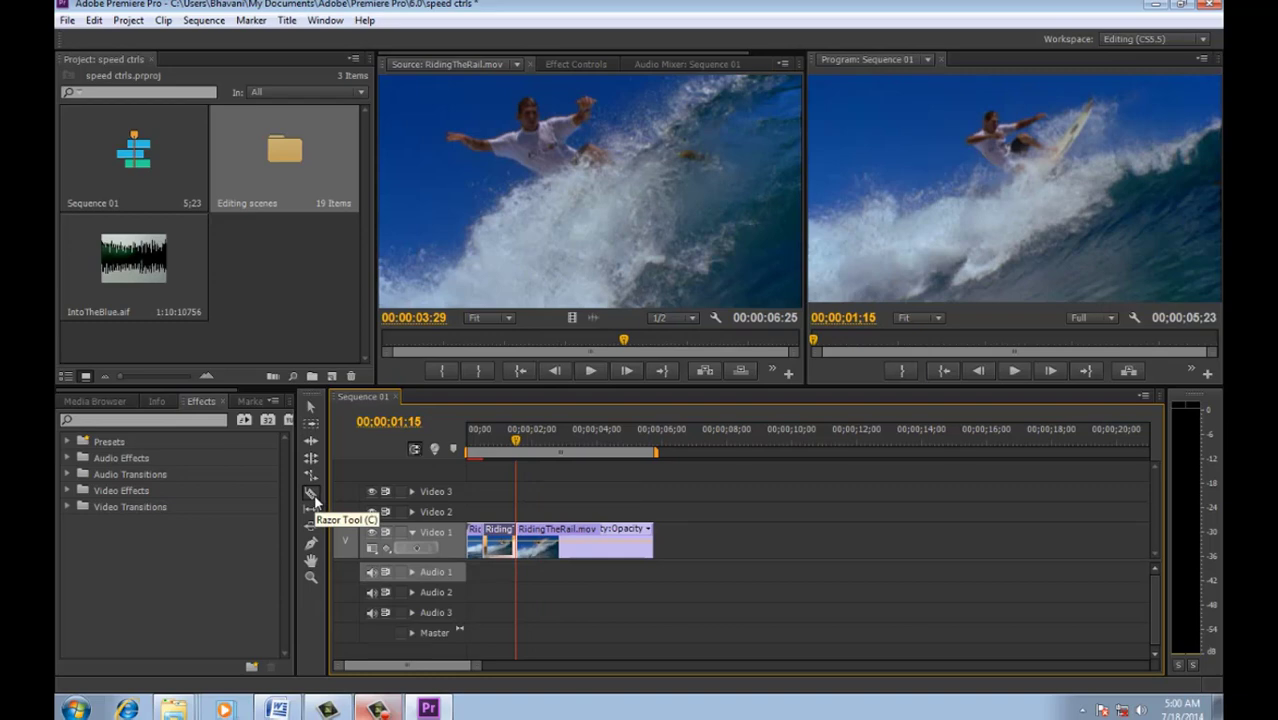
pyautogui.click(314, 498)
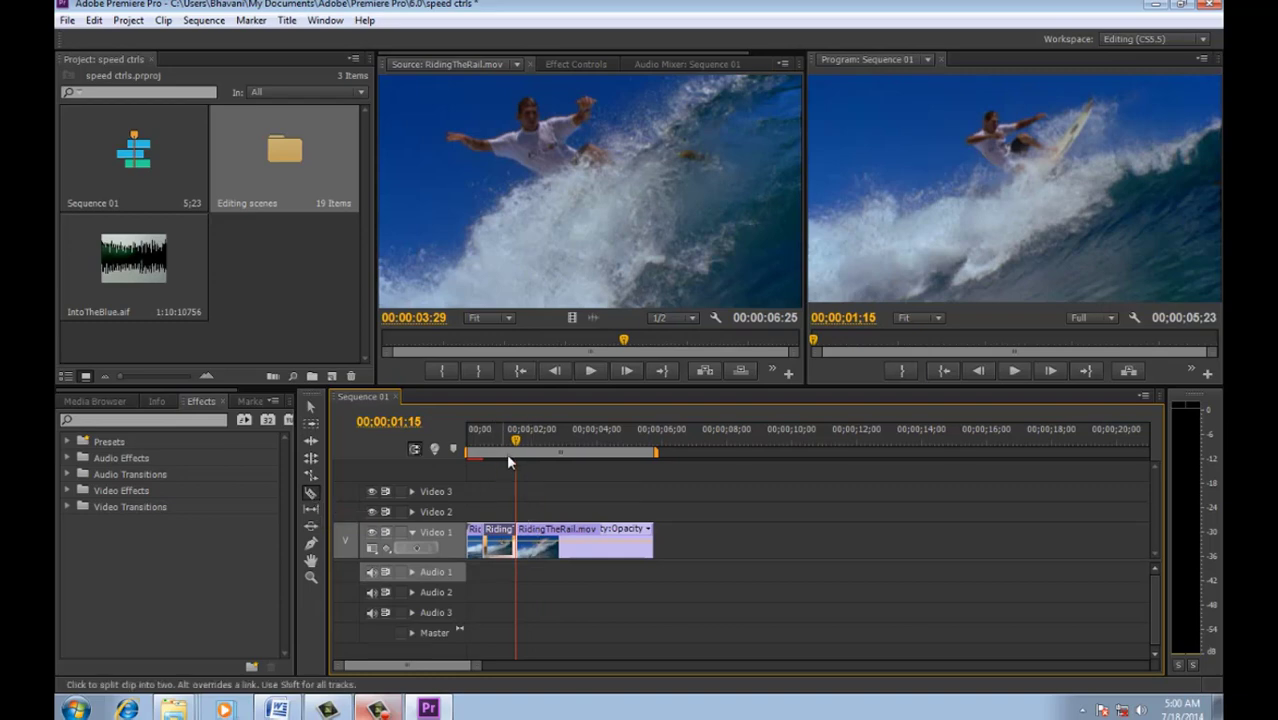
pyautogui.moveTo(508, 443); pyautogui.dragTo(558, 446)
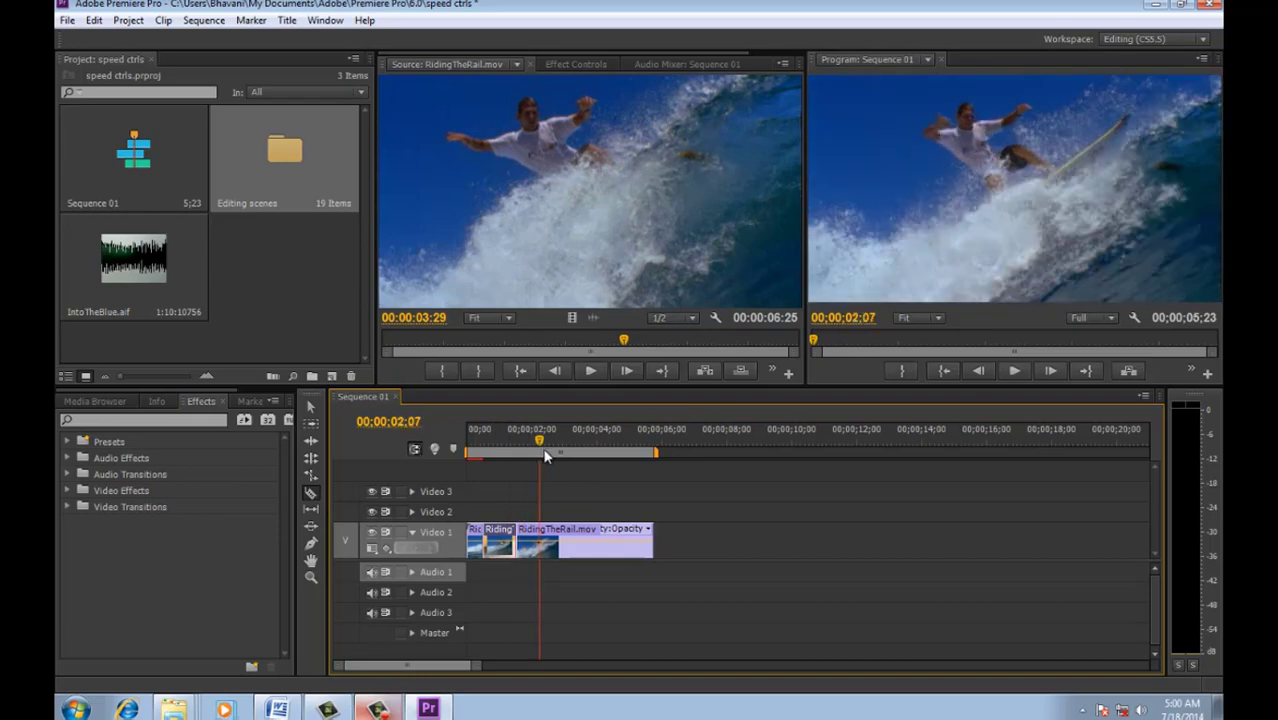
pyautogui.click(558, 538)
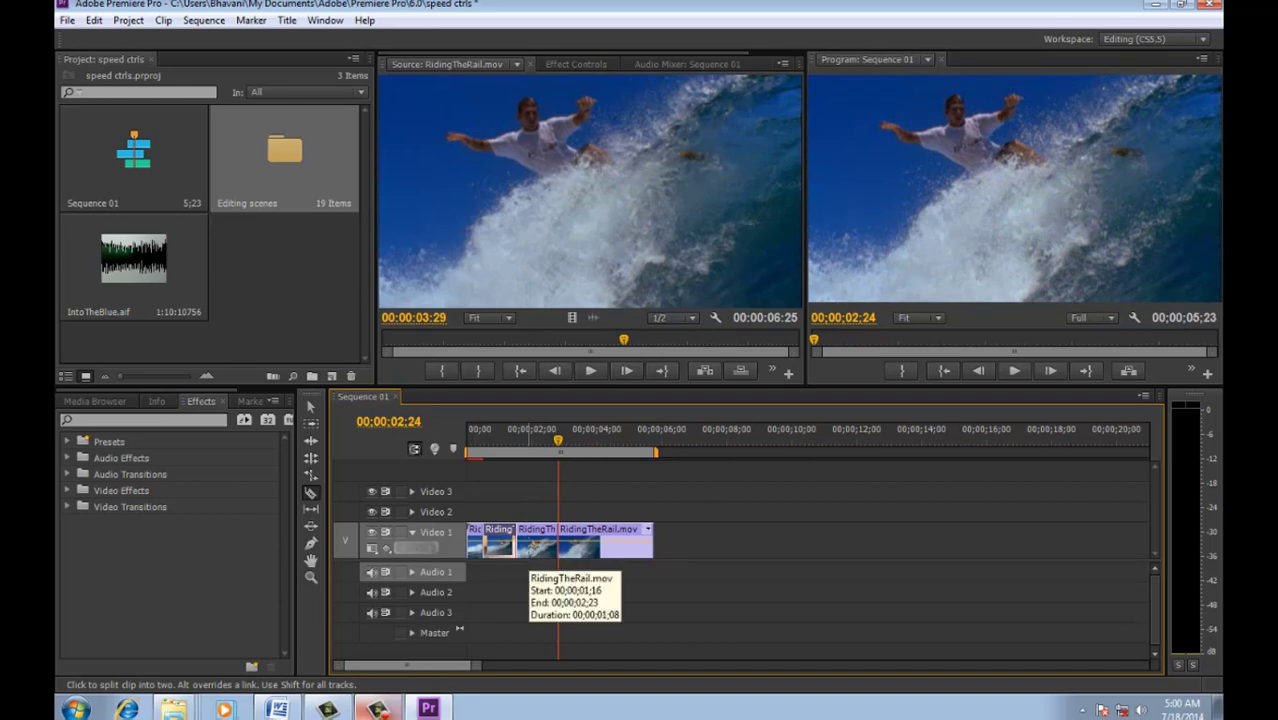
# Step: Check the middle piece's Speed/Duration settings without changing them, then preview from 02;13
pyautogui.click(310, 405)
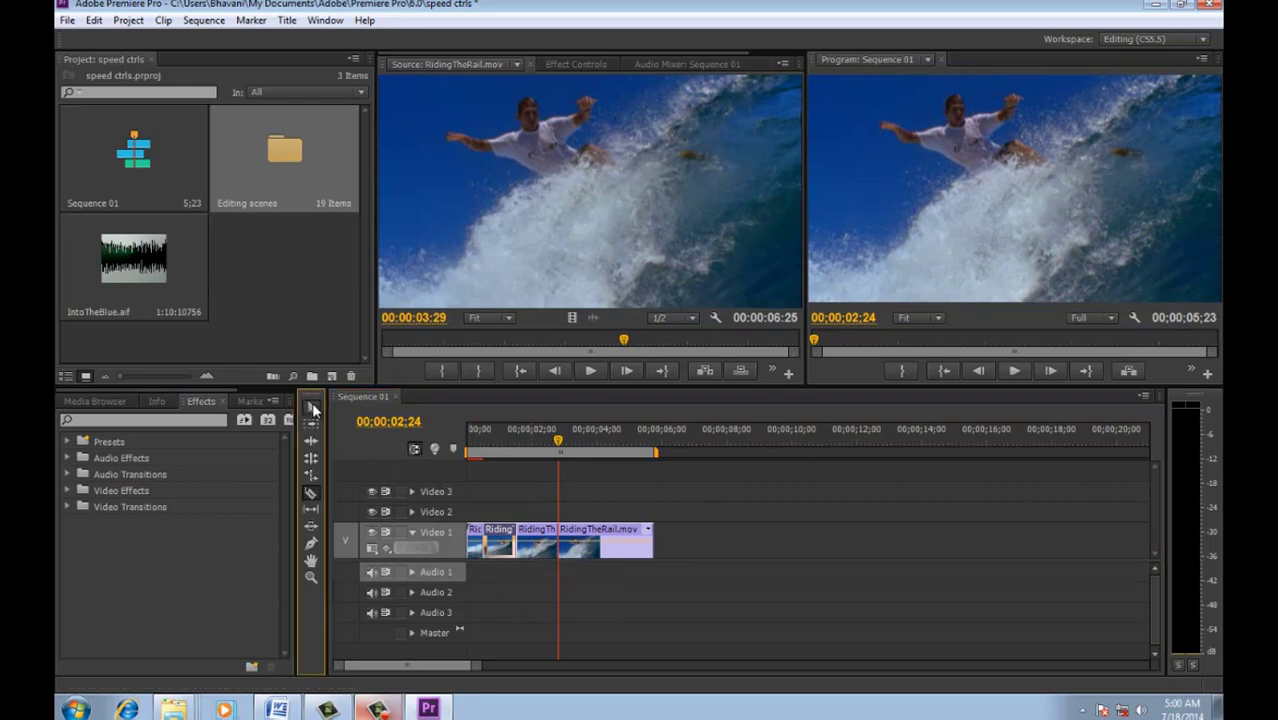
pyautogui.rightClick(544, 556)
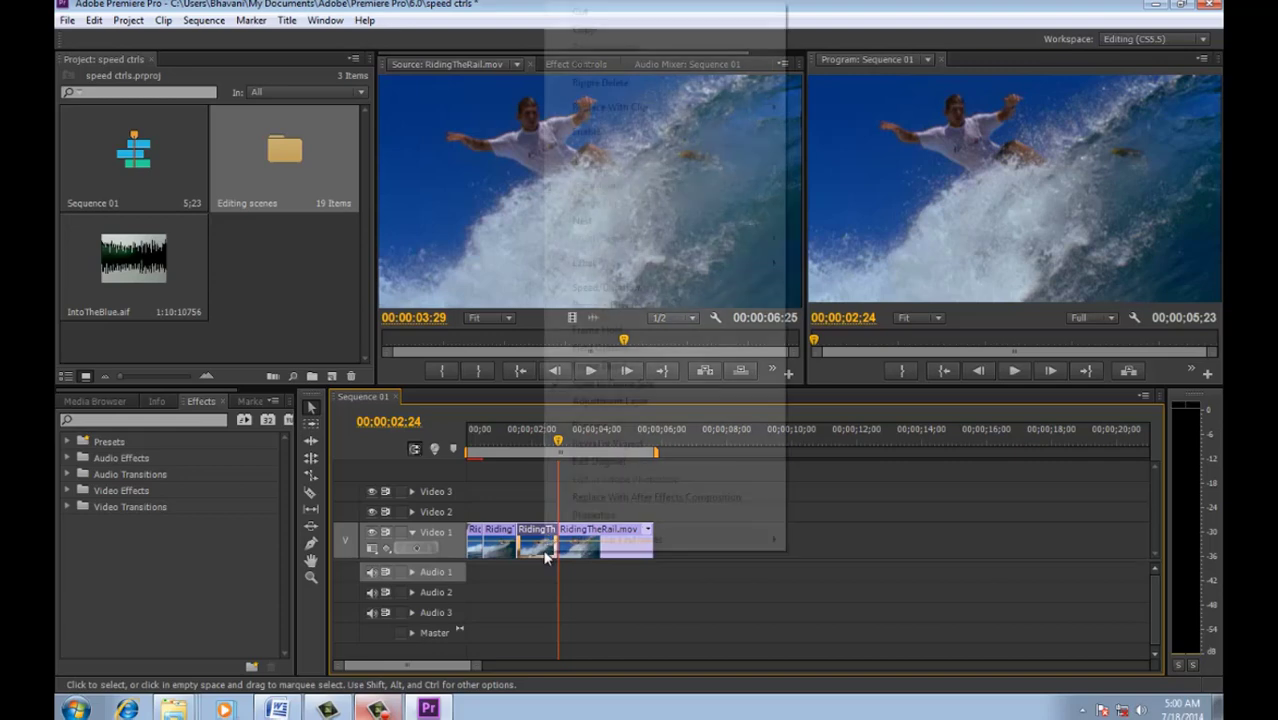
pyautogui.click(605, 287)
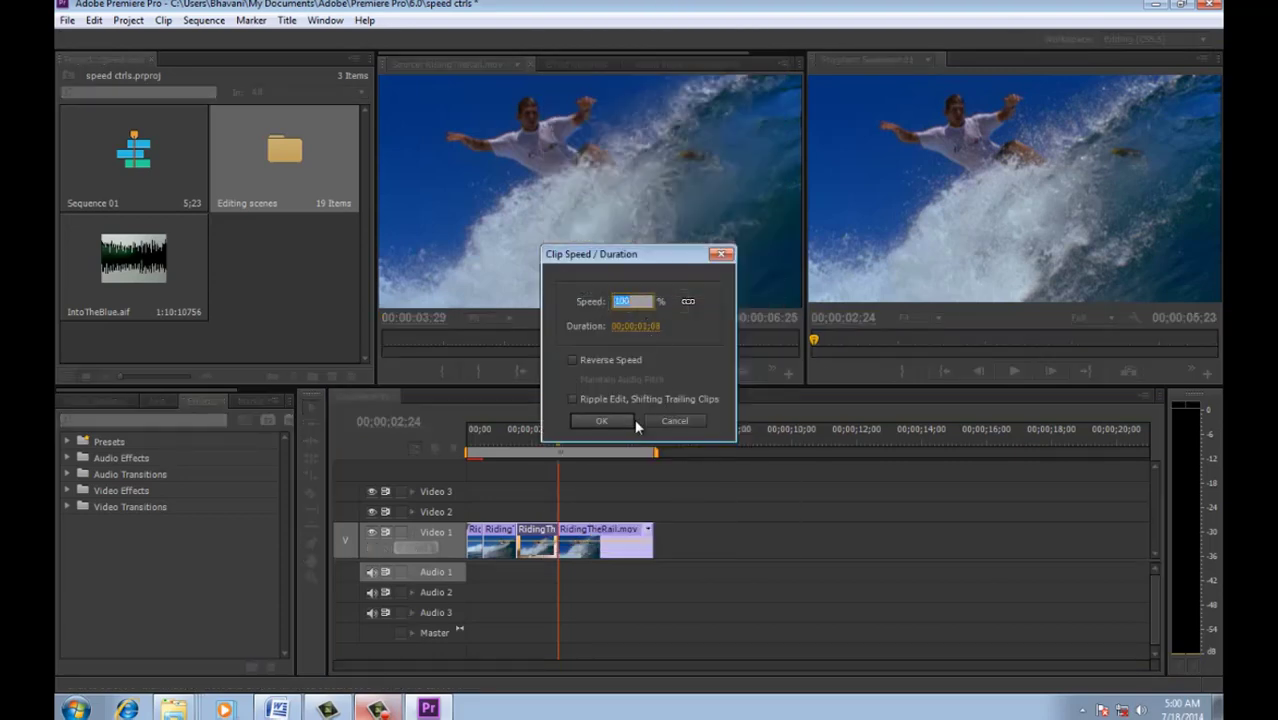
pyautogui.click(673, 420)
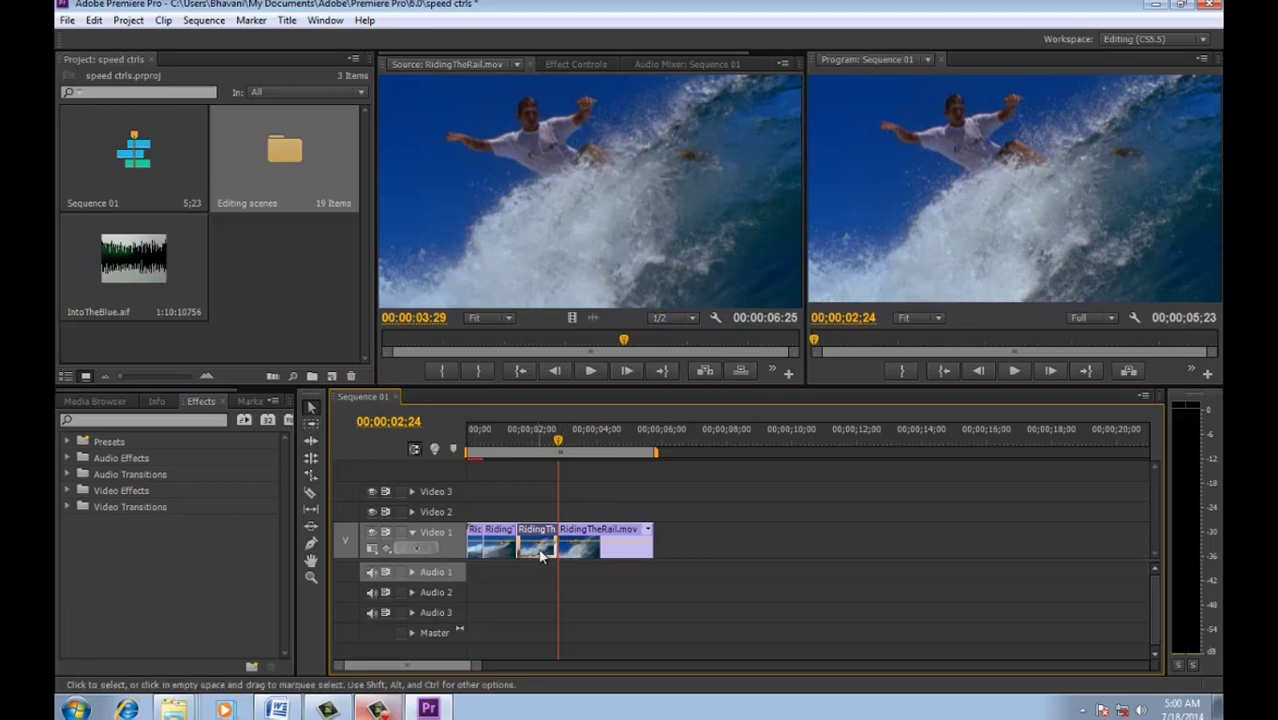
pyautogui.rightClick(540, 556)
pyautogui.click(645, 288)
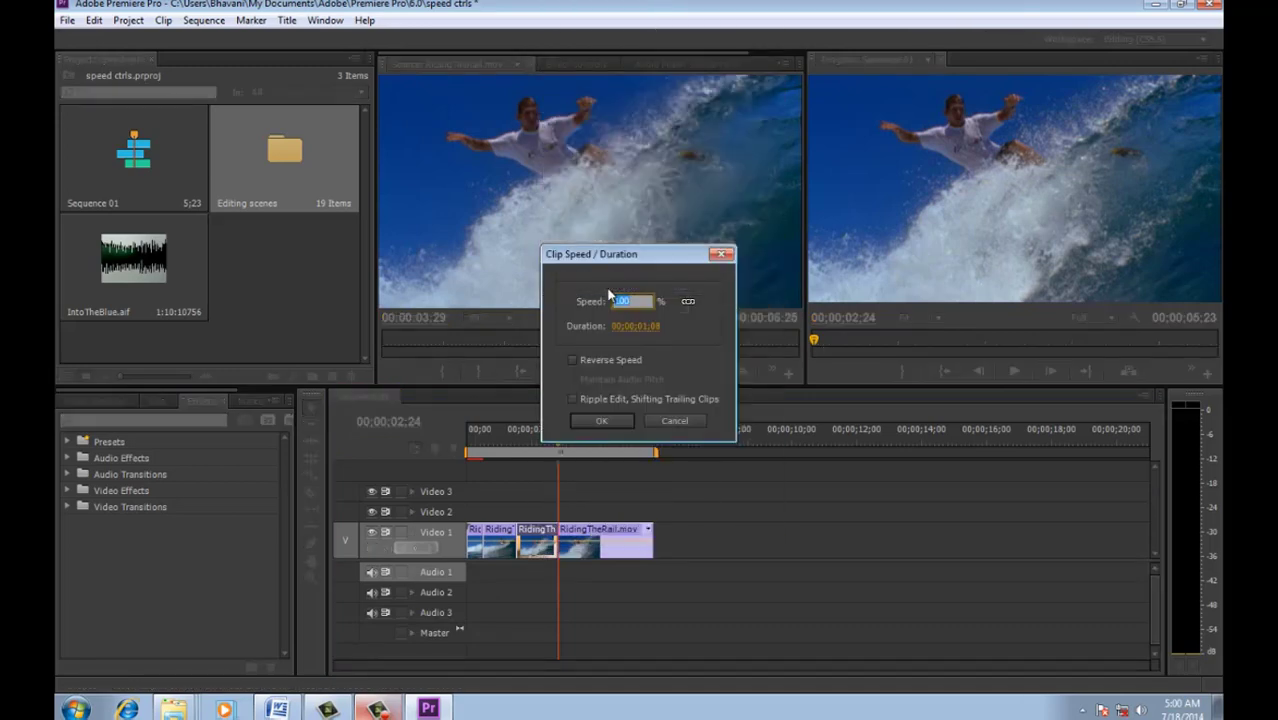
pyautogui.press('Escape')
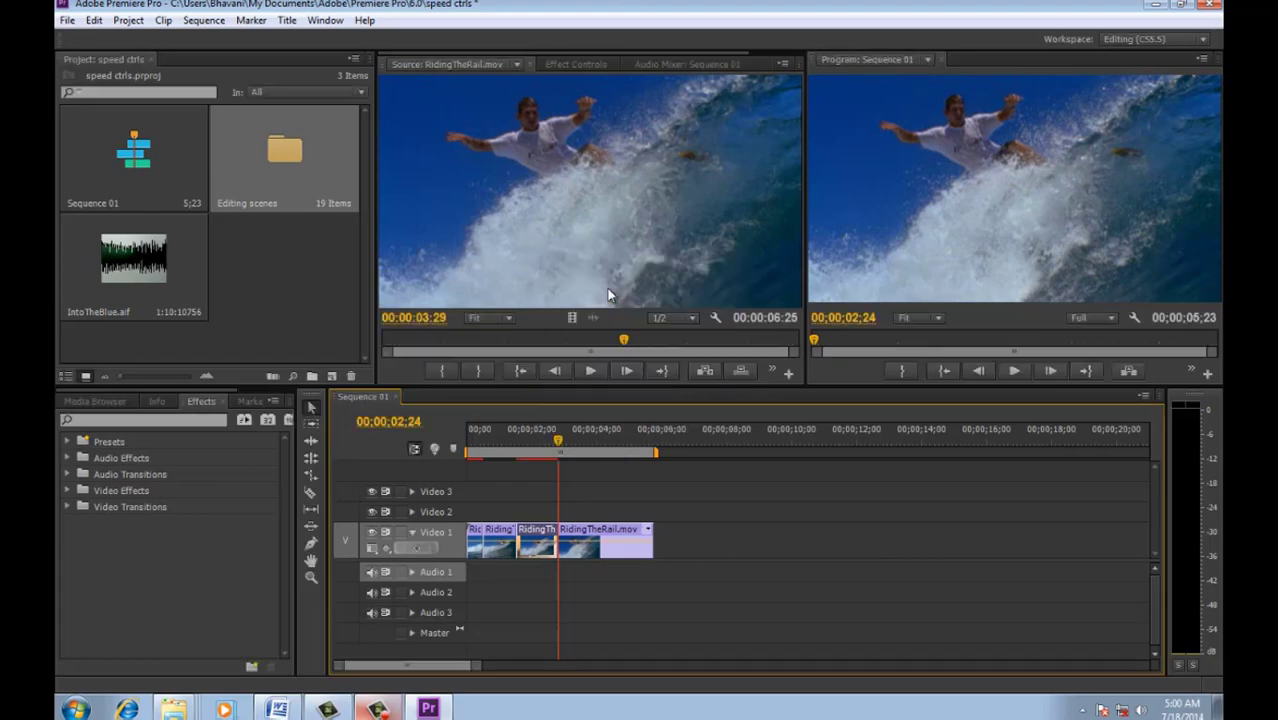
pyautogui.click(547, 451)
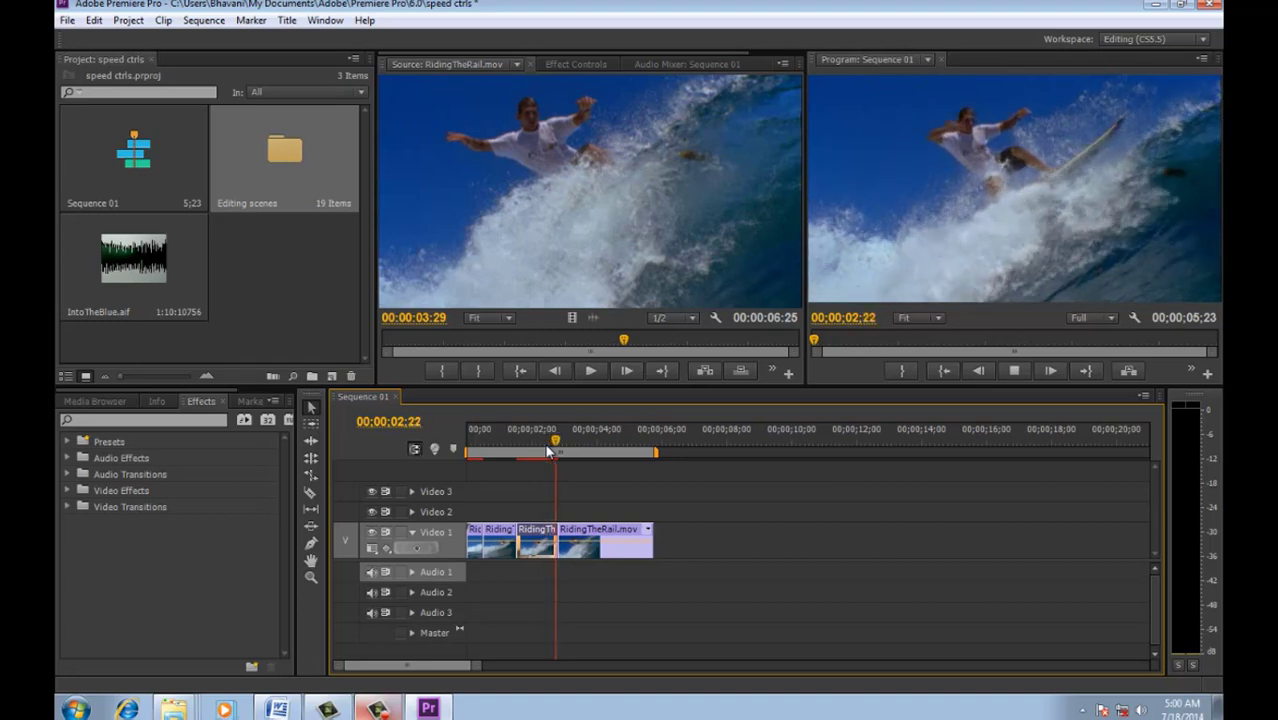
pyautogui.press('space')
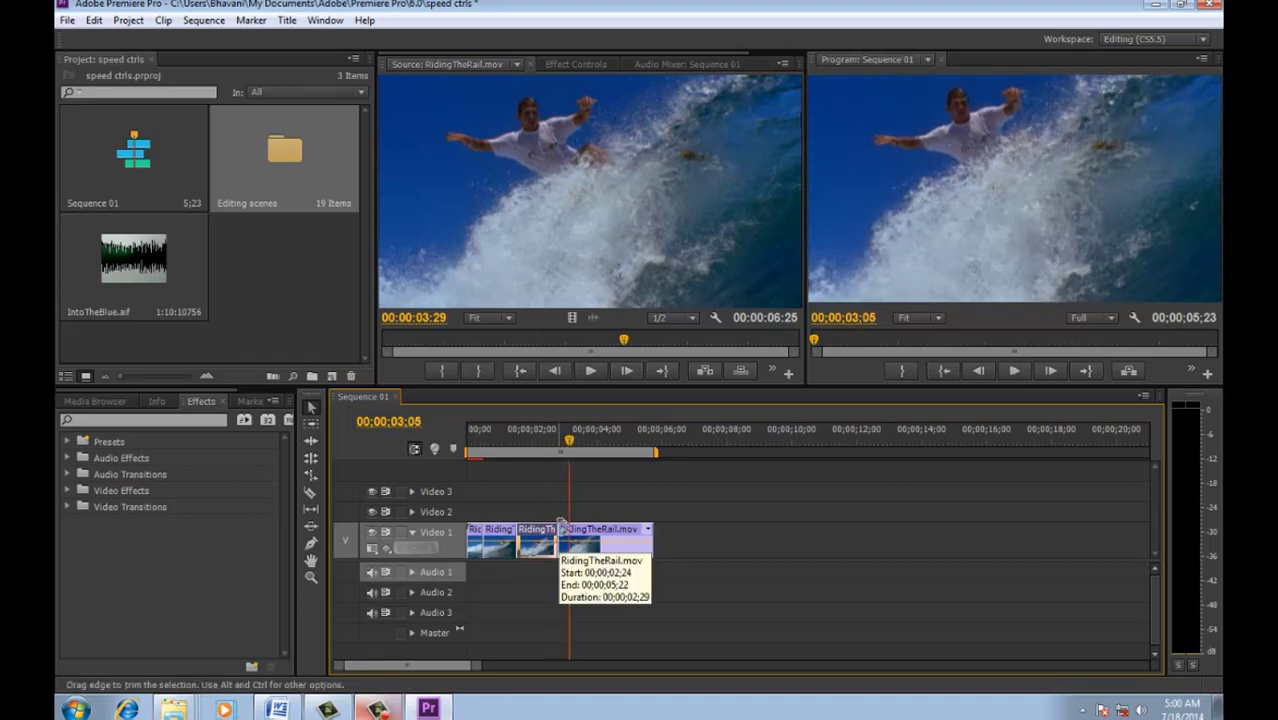
# Step: Zoom the timeline in and park the last RidingTheRail.mov piece on Video 2
pyautogui.press('=')
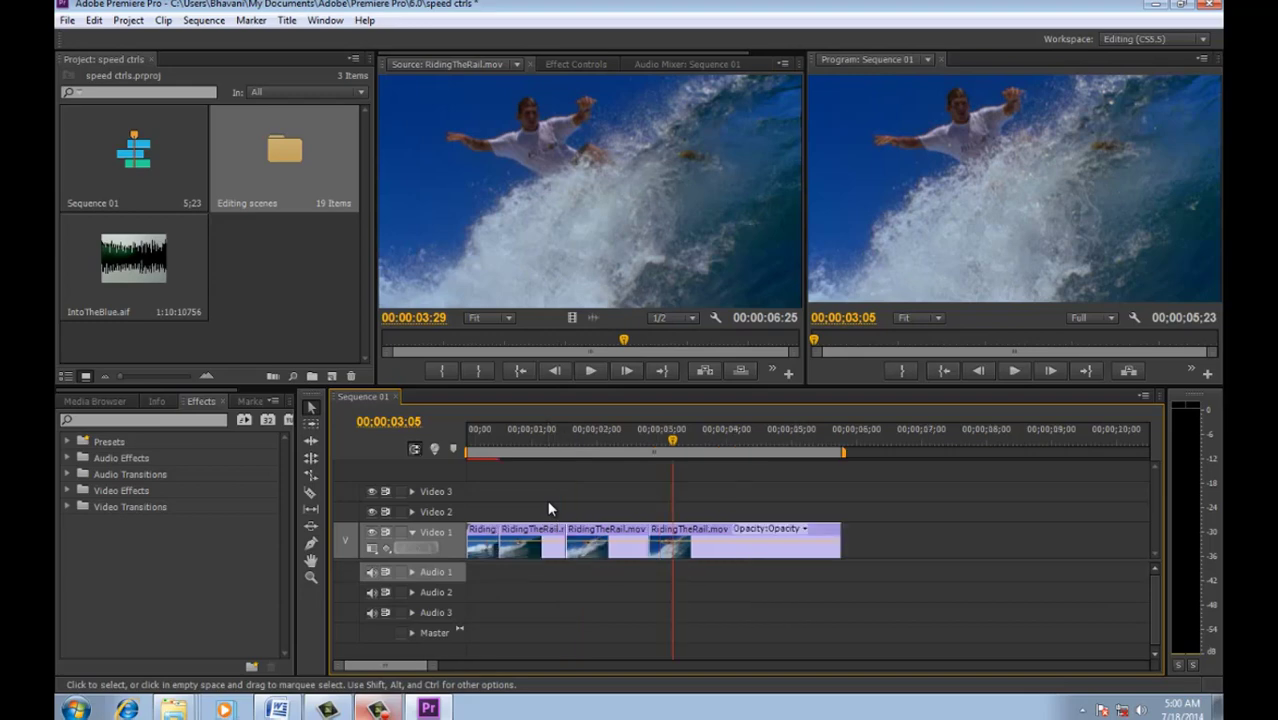
pyautogui.moveTo(628, 445); pyautogui.dragTo(629, 445)
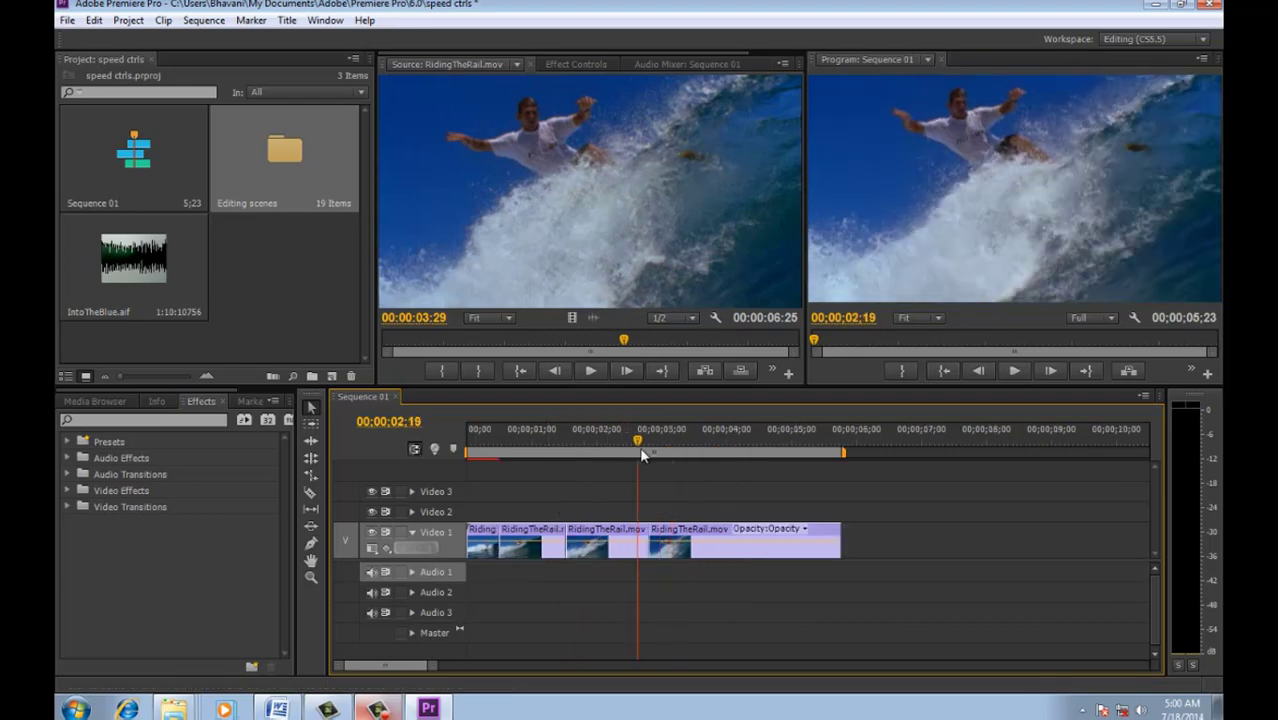
pyautogui.click(714, 558)
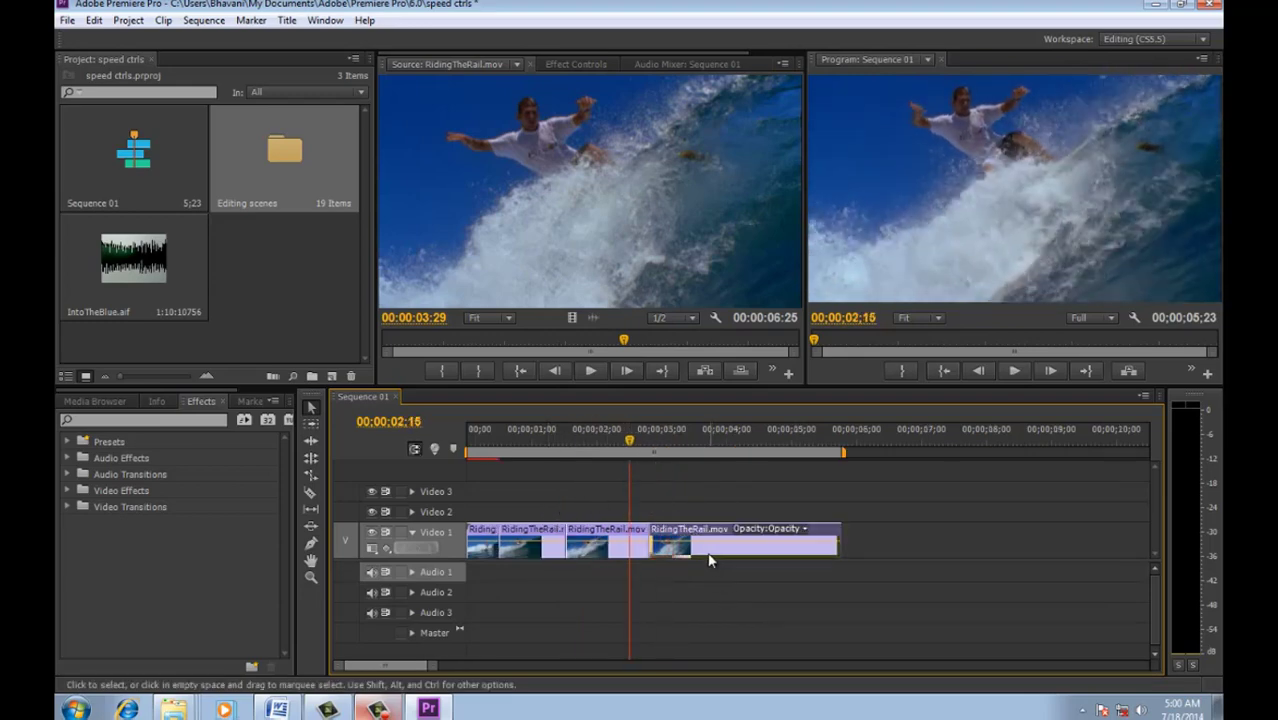
pyautogui.moveTo(699, 558)
pyautogui.mouseDown()
pyautogui.moveTo(715, 518)
pyautogui.moveTo(688, 518)
pyautogui.mouseUp()
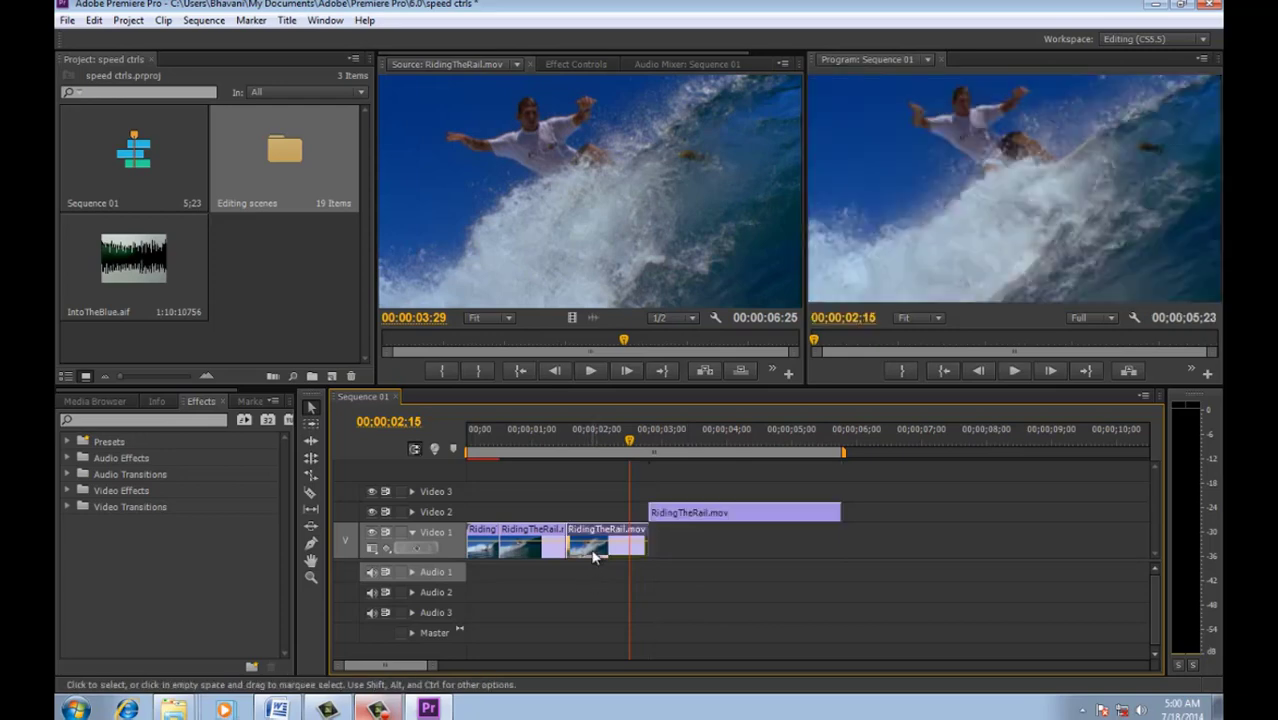
# Step: Slow the third piece to 50% and place the parked piece right after it on Video 1
pyautogui.rightClick(592, 556)
pyautogui.click(655, 286)
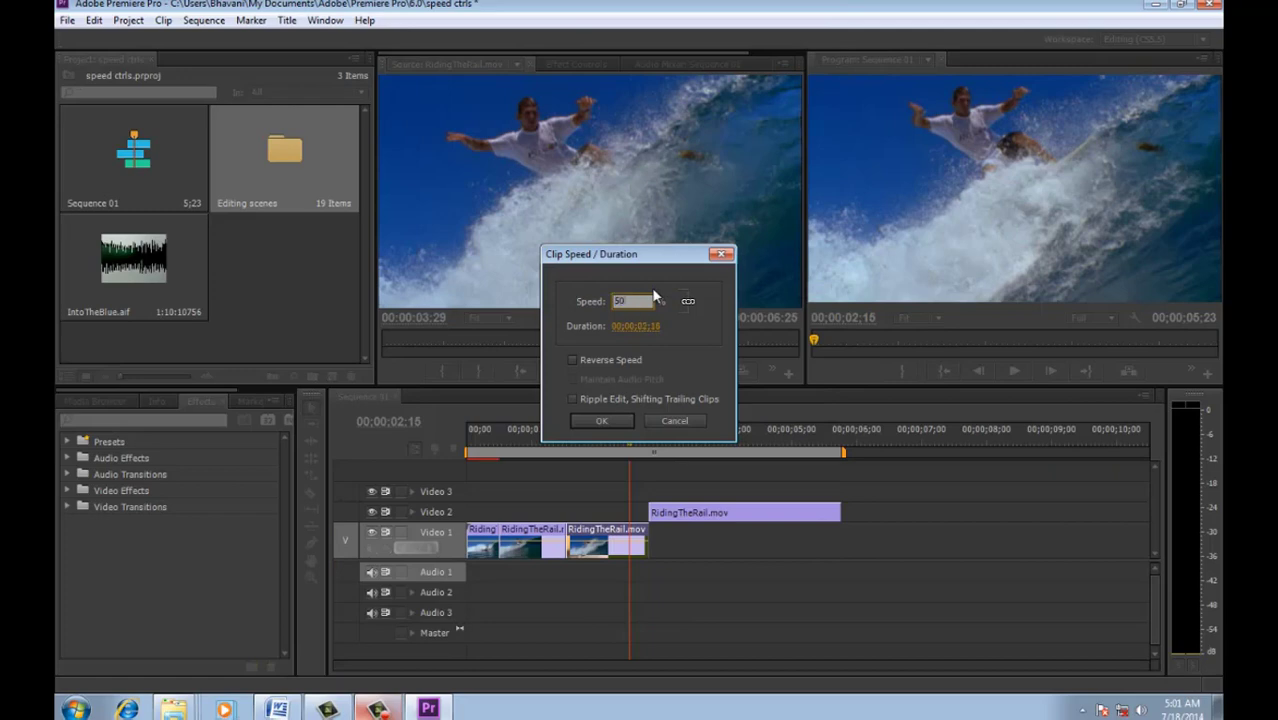
pyautogui.click(587, 417)
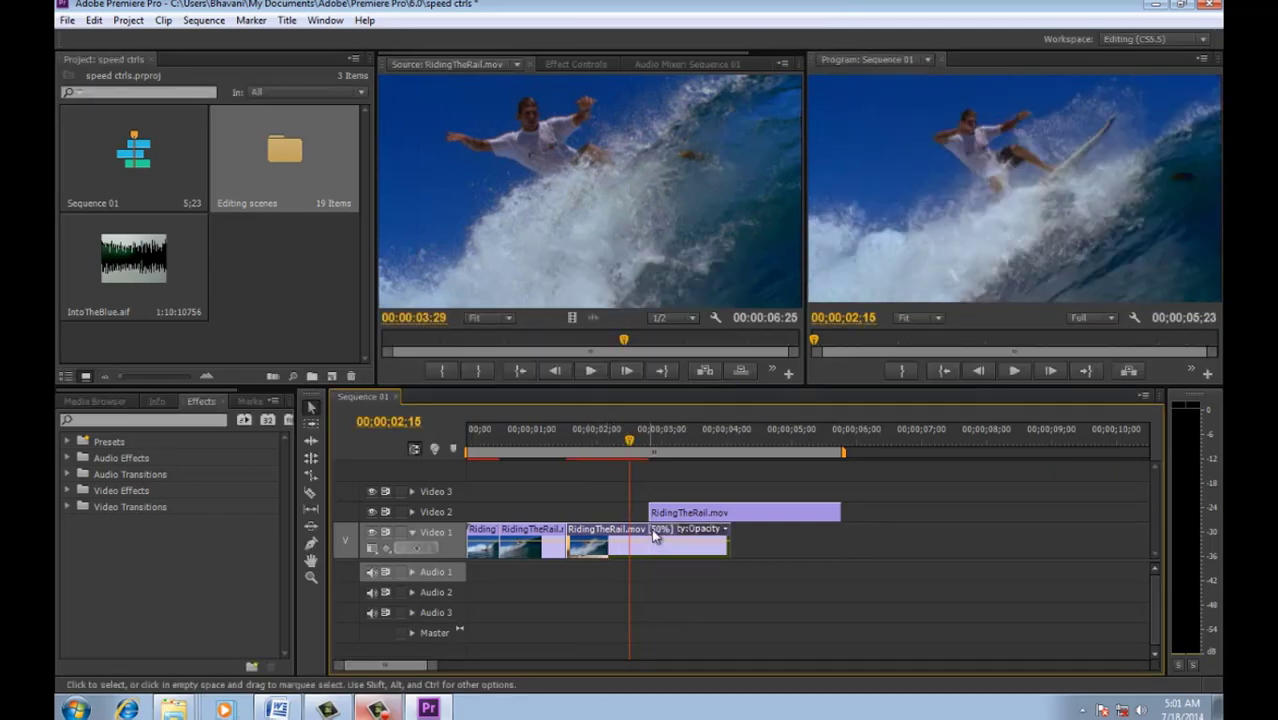
pyautogui.click(697, 533)
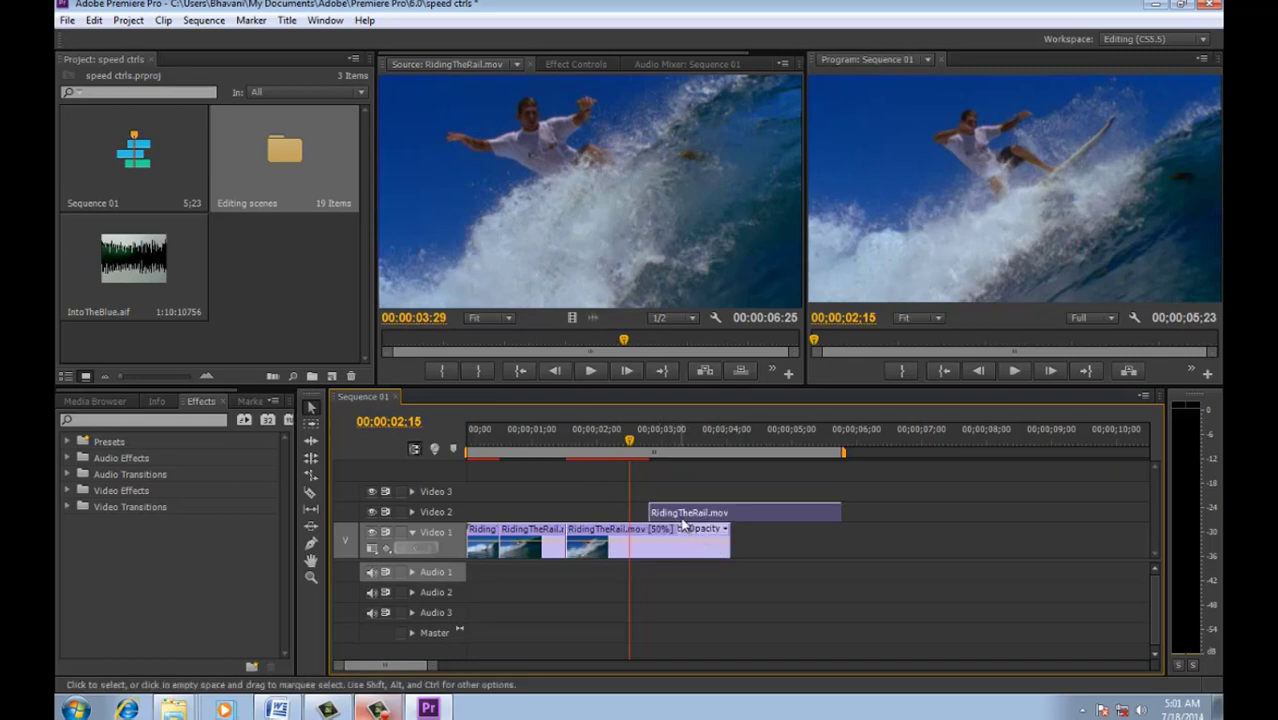
pyautogui.moveTo(675, 517); pyautogui.dragTo(772, 550)
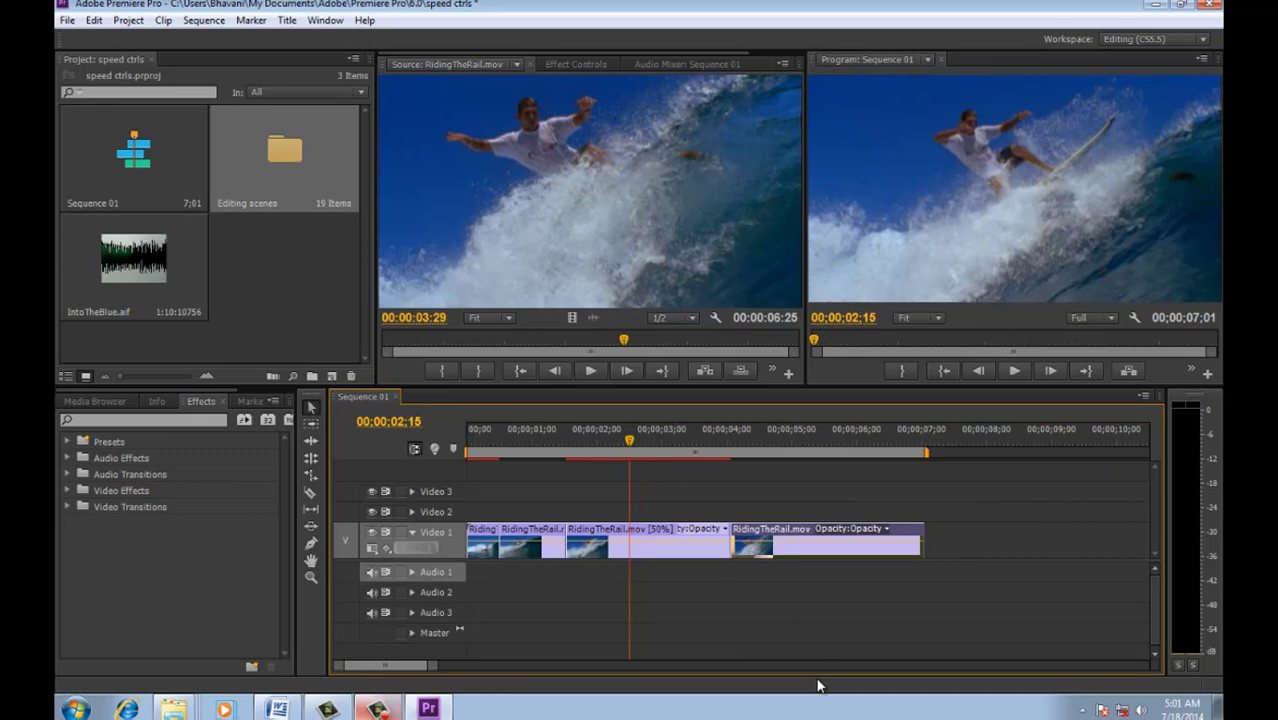
# Step: Preview the slowed section, then move the last clip up to Video 2
pyautogui.press('space')
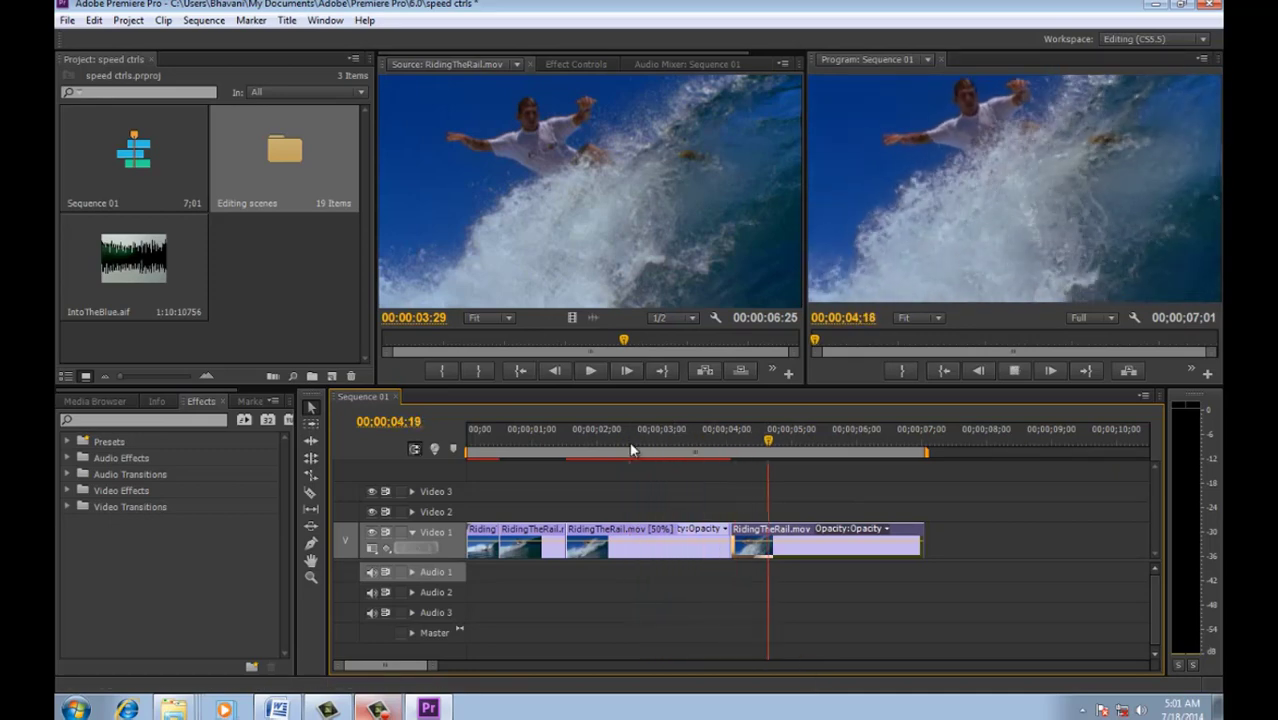
pyautogui.press('space')
pyautogui.click(646, 441)
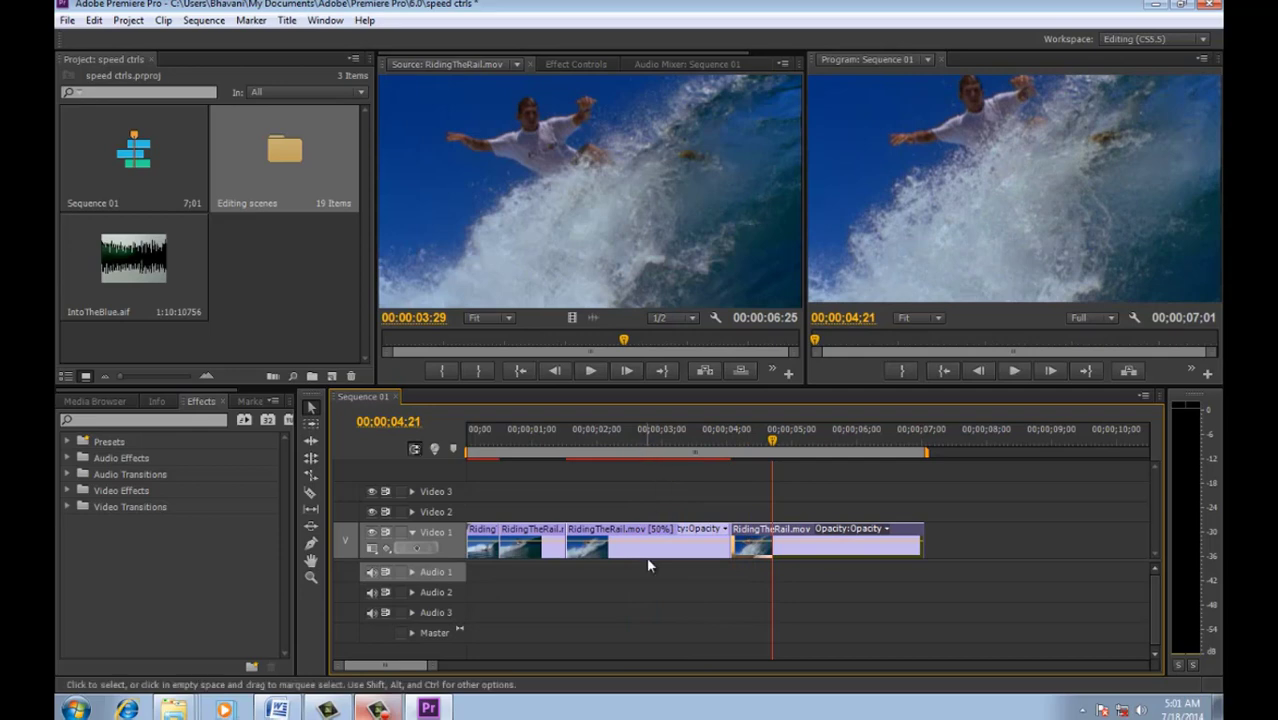
pyautogui.moveTo(658, 441); pyautogui.dragTo(692, 441)
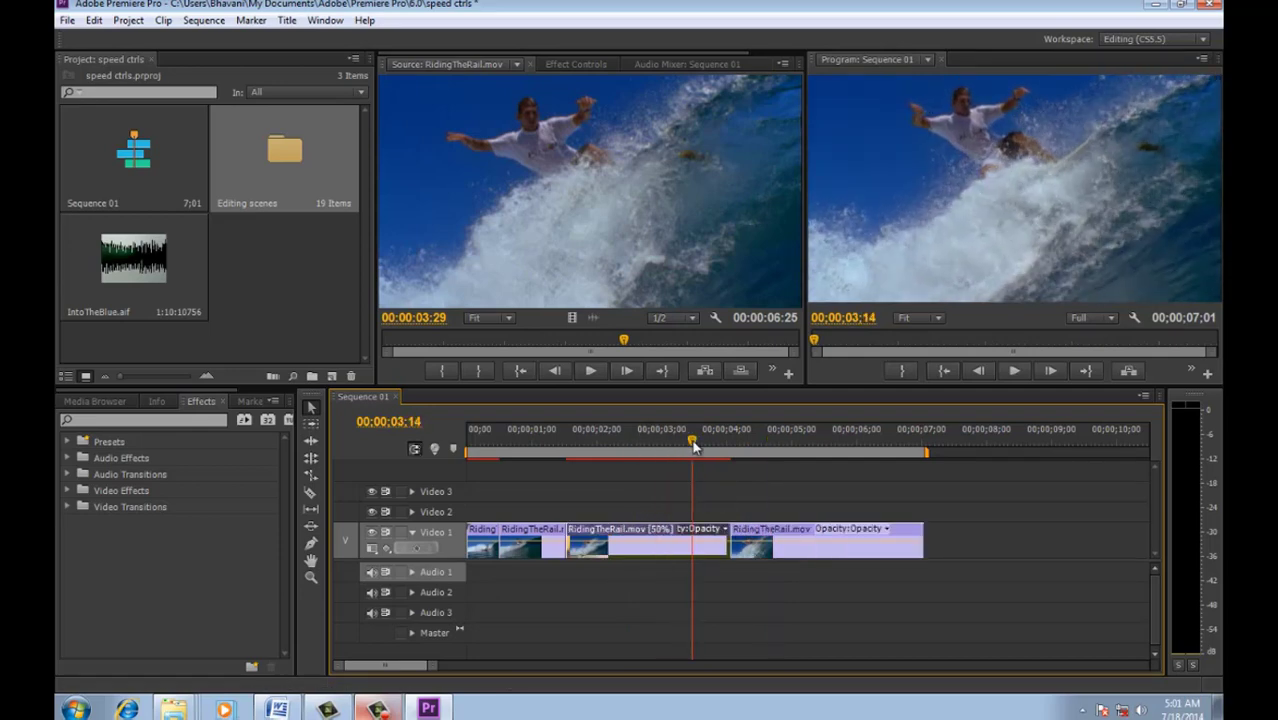
pyautogui.moveTo(761, 552); pyautogui.dragTo(803, 532)
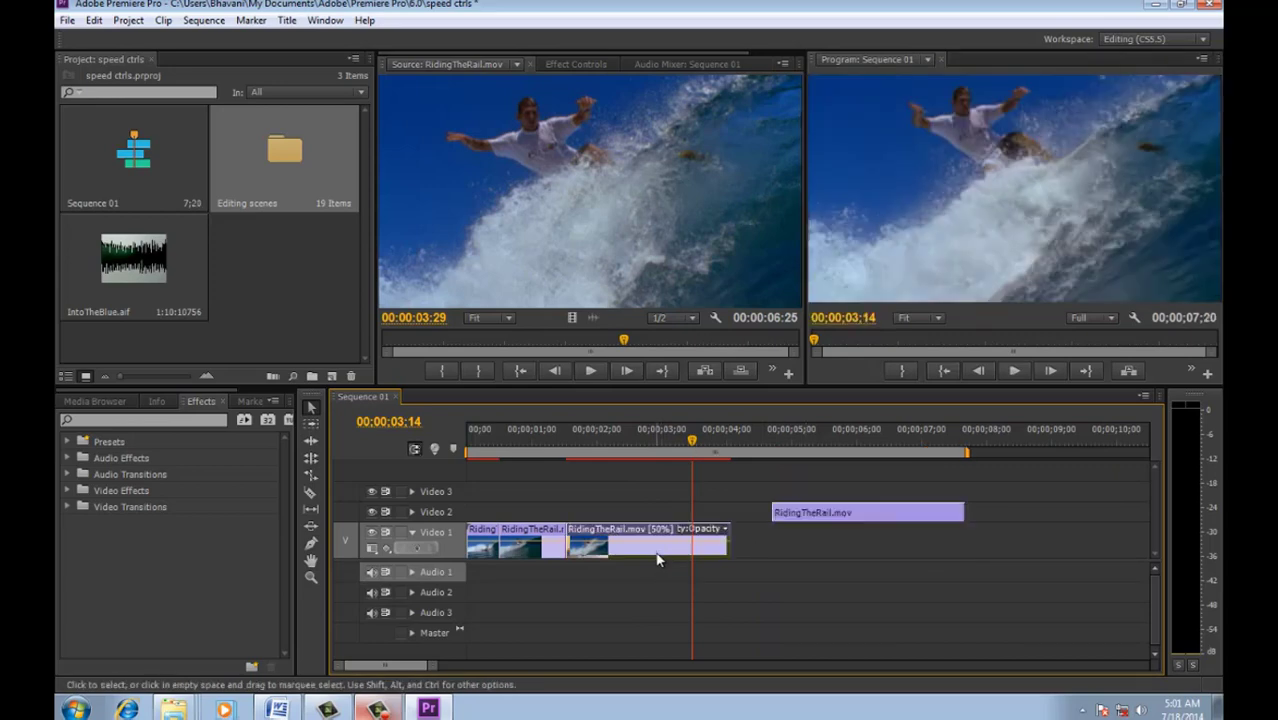
# Step: Paste a 50% copy at 4;02, shift the Video 2 clip later, and play through
pyautogui.moveTo(658, 560)
pyautogui.press('Down')
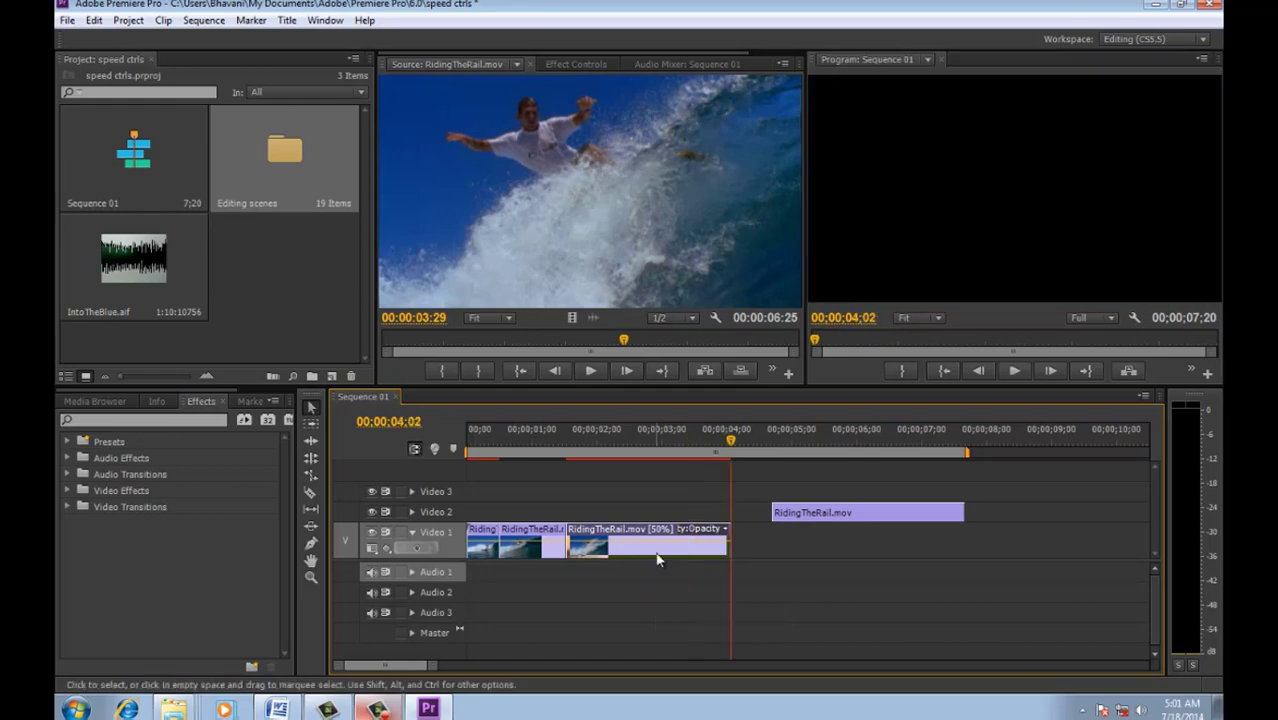
pyautogui.hotkey('ctrl', 'v')
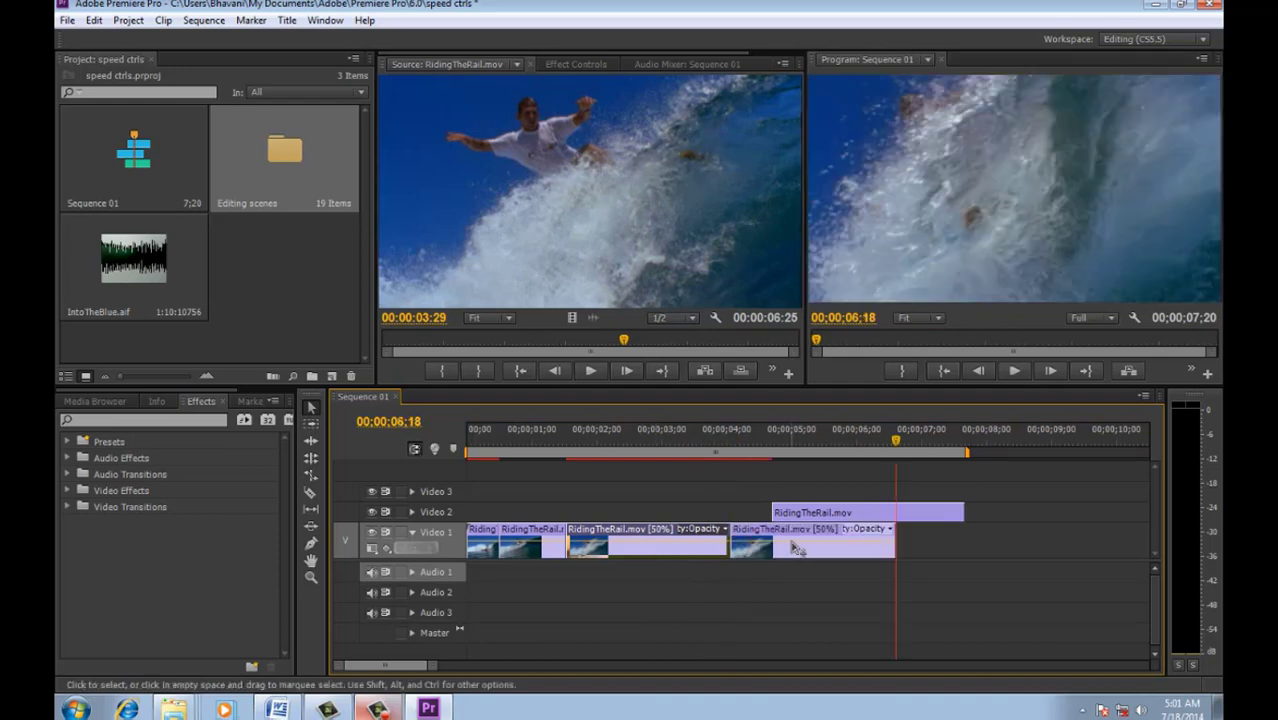
pyautogui.moveTo(795, 520); pyautogui.dragTo(967, 512)
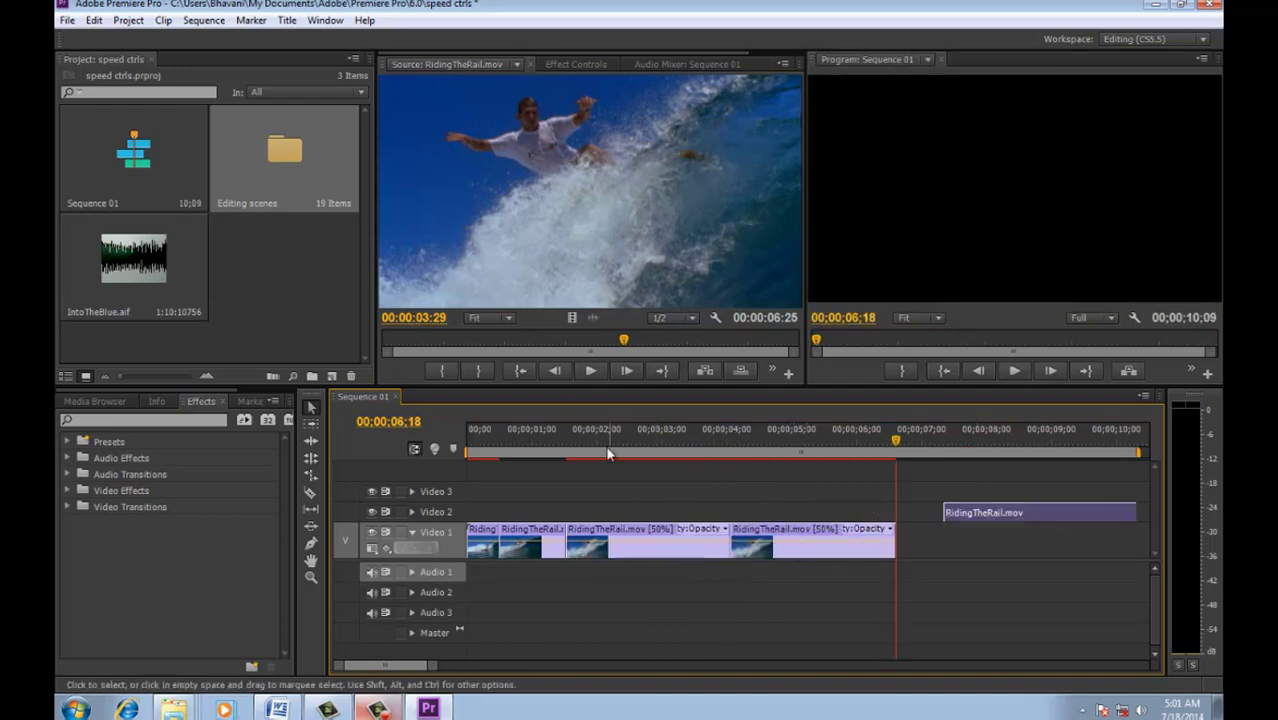
pyautogui.click(686, 440)
pyautogui.moveTo(686, 440); pyautogui.dragTo(690, 463)
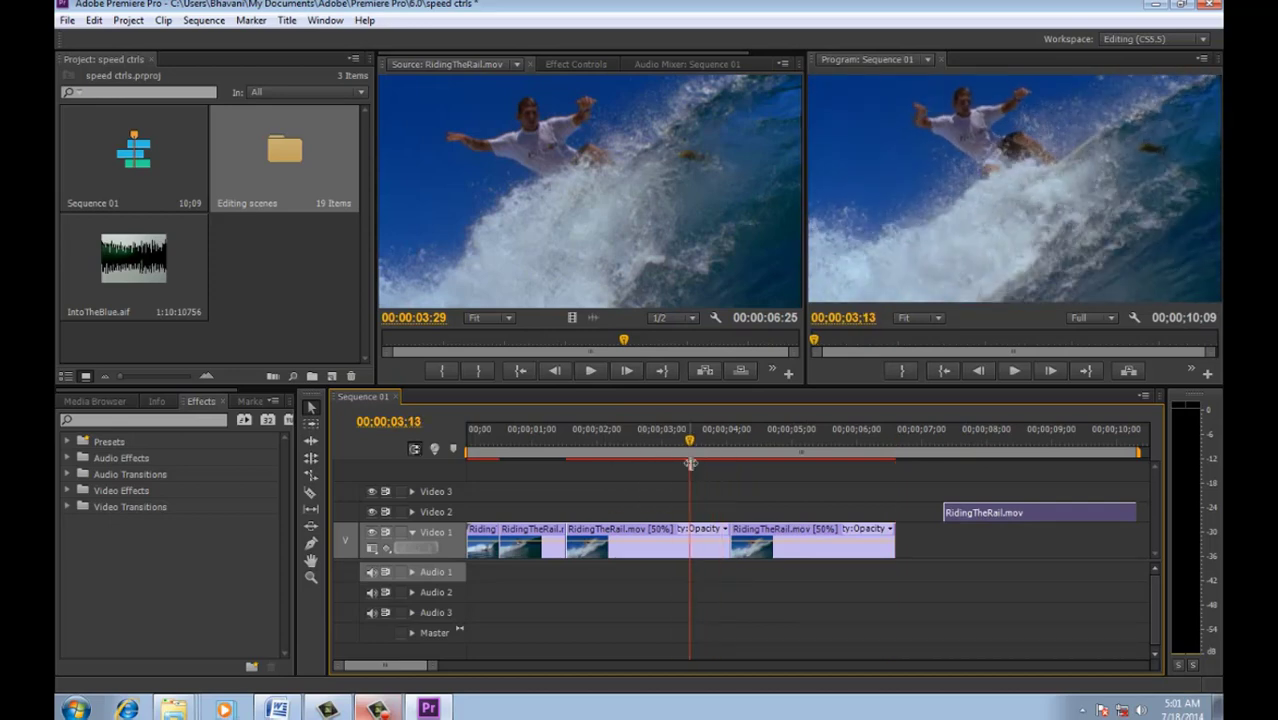
pyautogui.press('space')
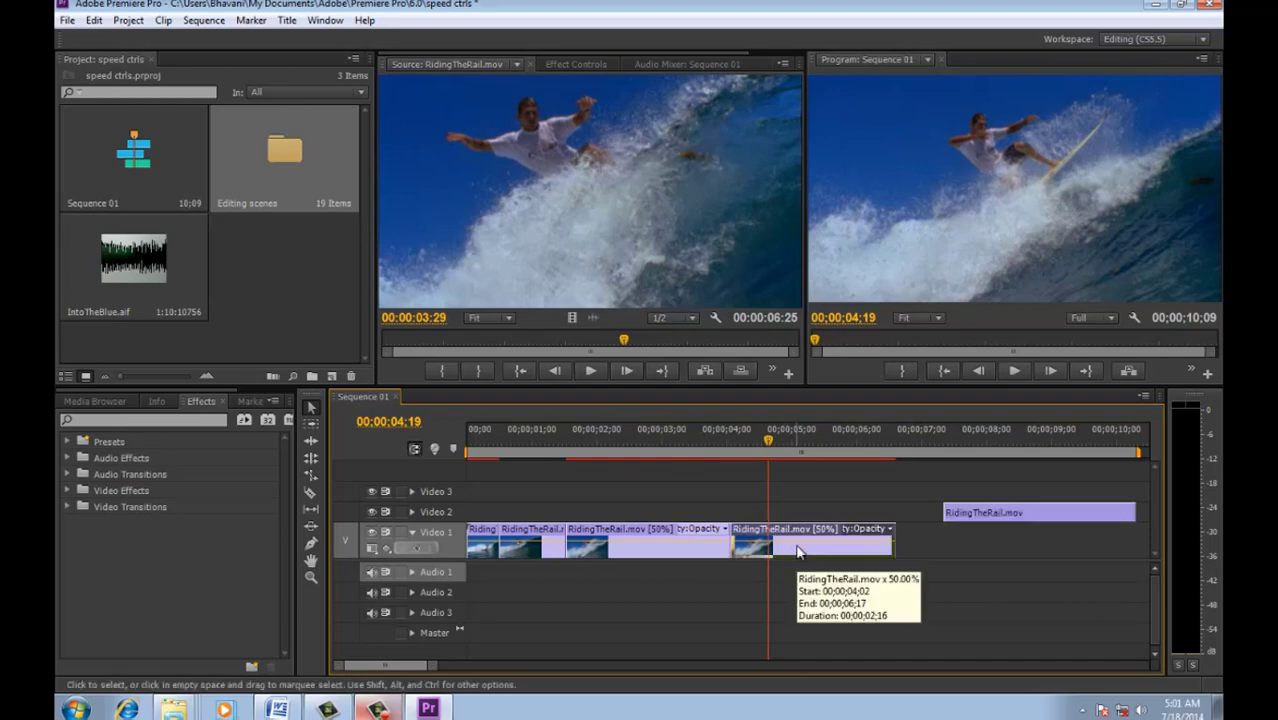
# Step: Reverse the copied 50% clip so it plays at -50%
pyautogui.rightClick(797, 550)
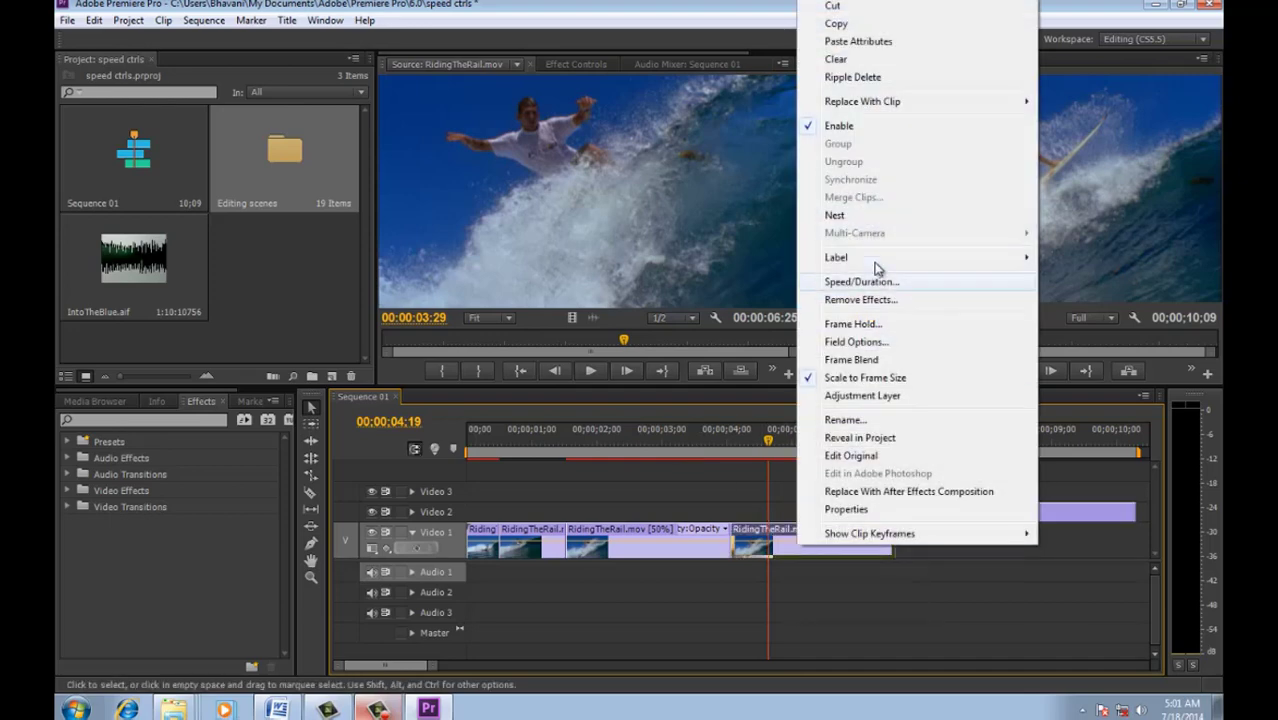
pyautogui.click(877, 284)
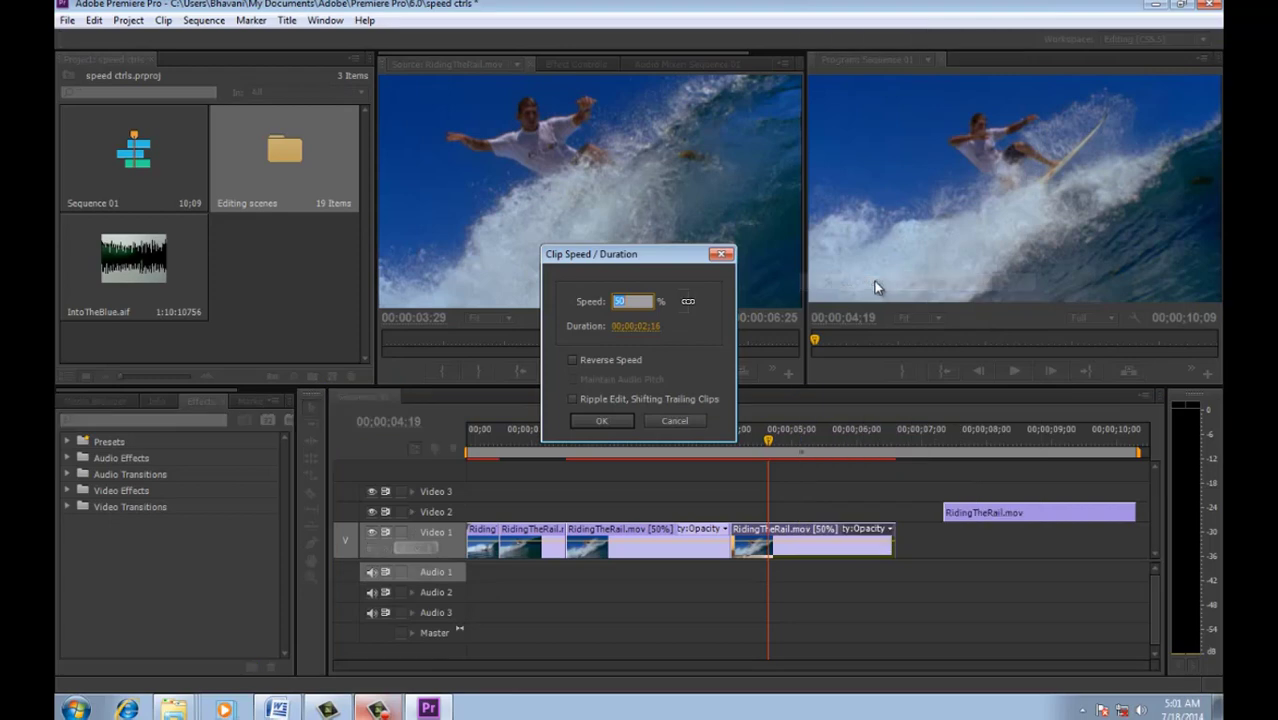
pyautogui.click(574, 360)
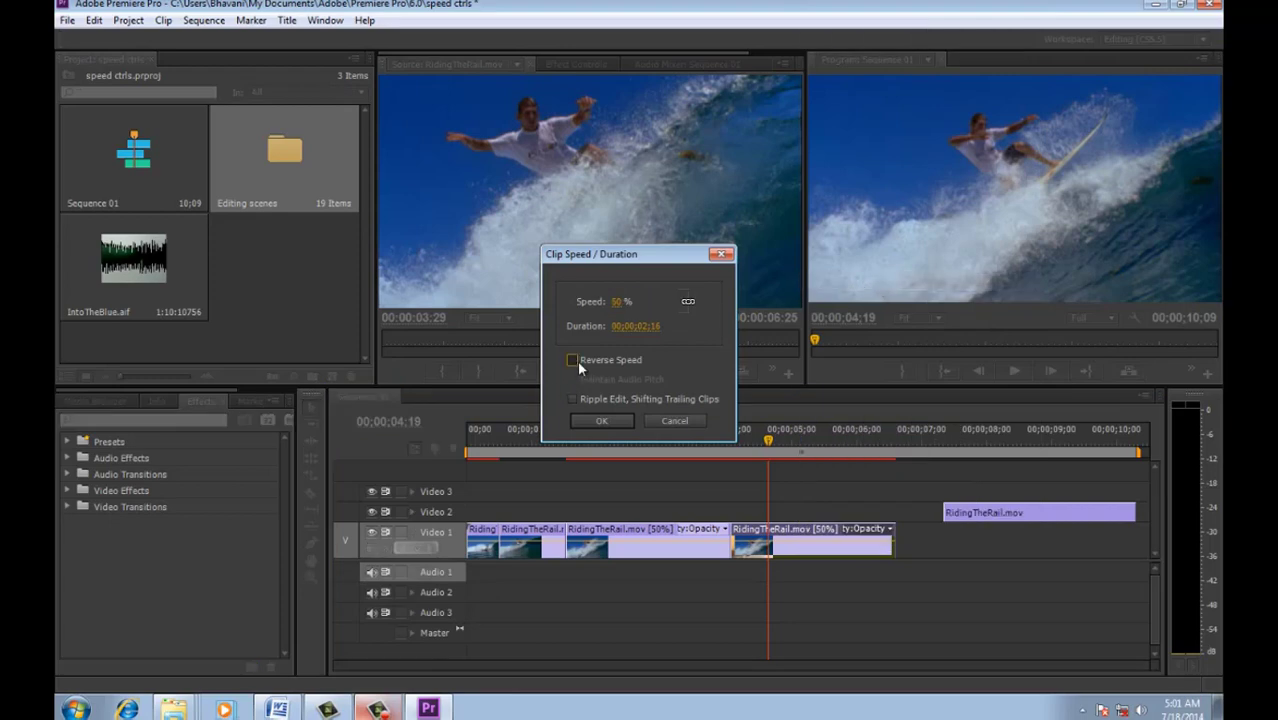
pyautogui.click(586, 419)
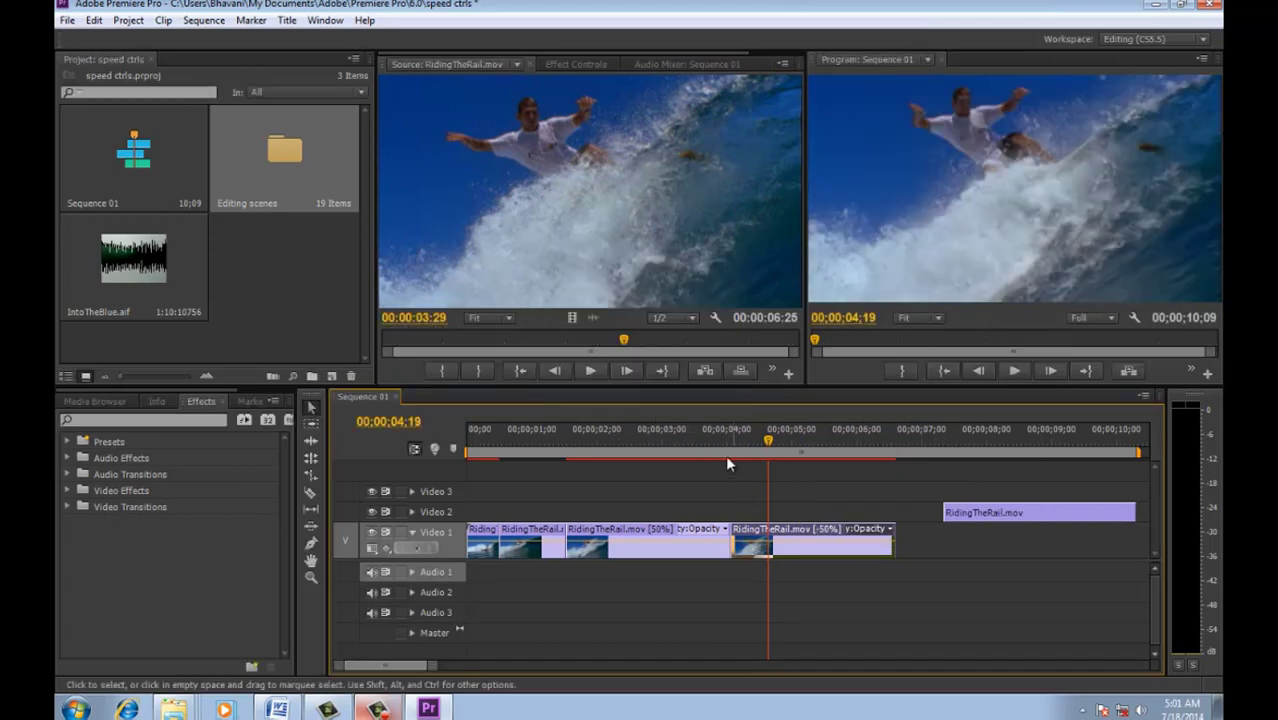
# Step: Preview from 1;04, then paste another 50% copy after the reversed clip
pyautogui.click(543, 454)
pyautogui.press('space')
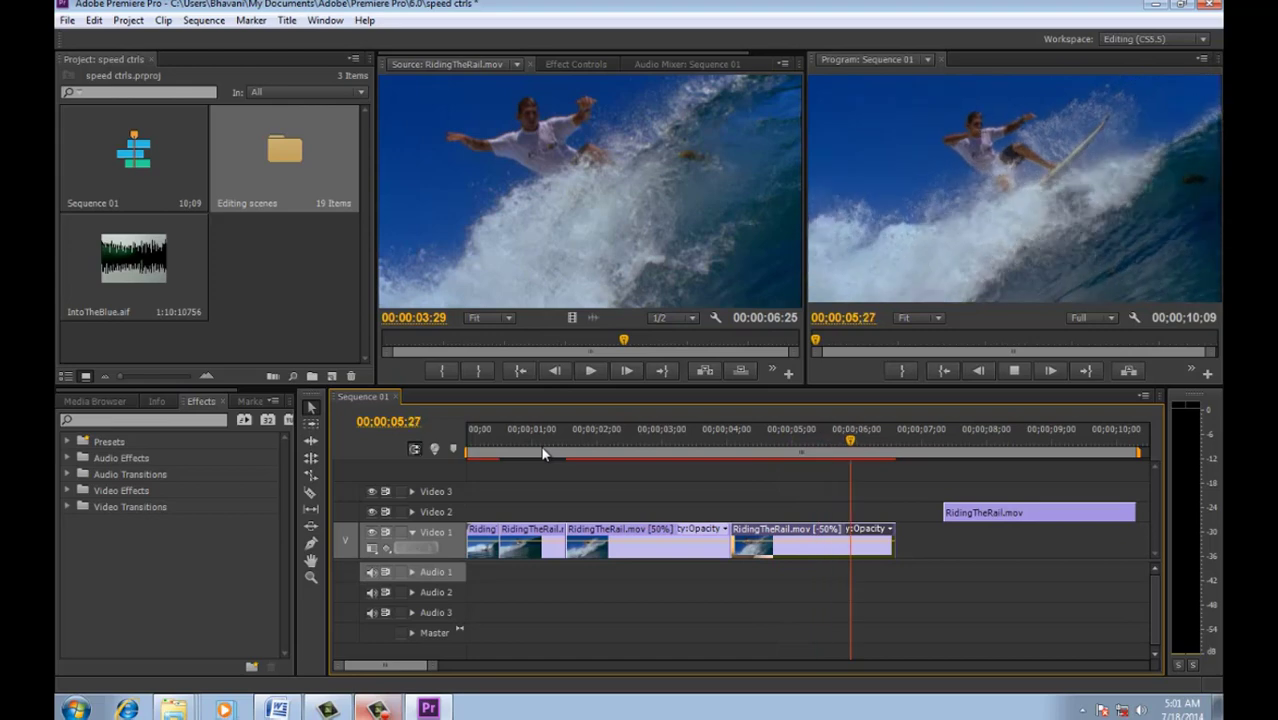
pyautogui.press('space')
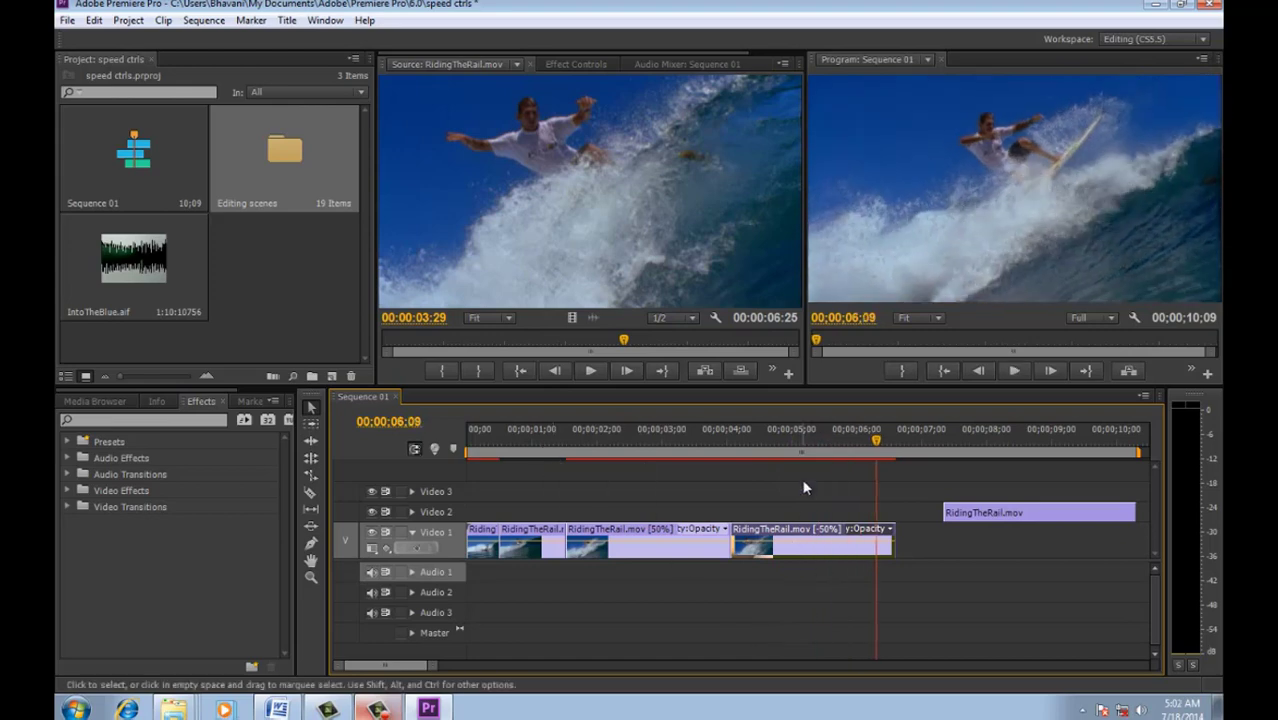
pyautogui.moveTo(822, 440); pyautogui.dragTo(866, 442)
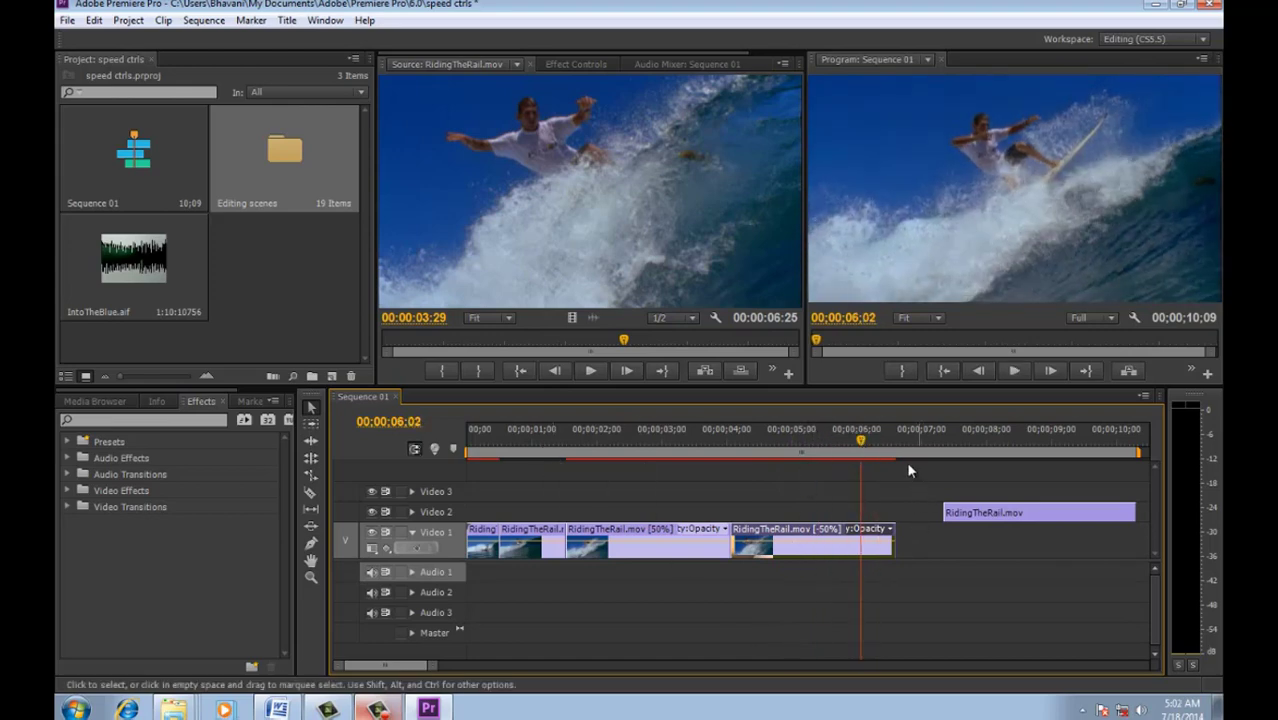
pyautogui.press('space')
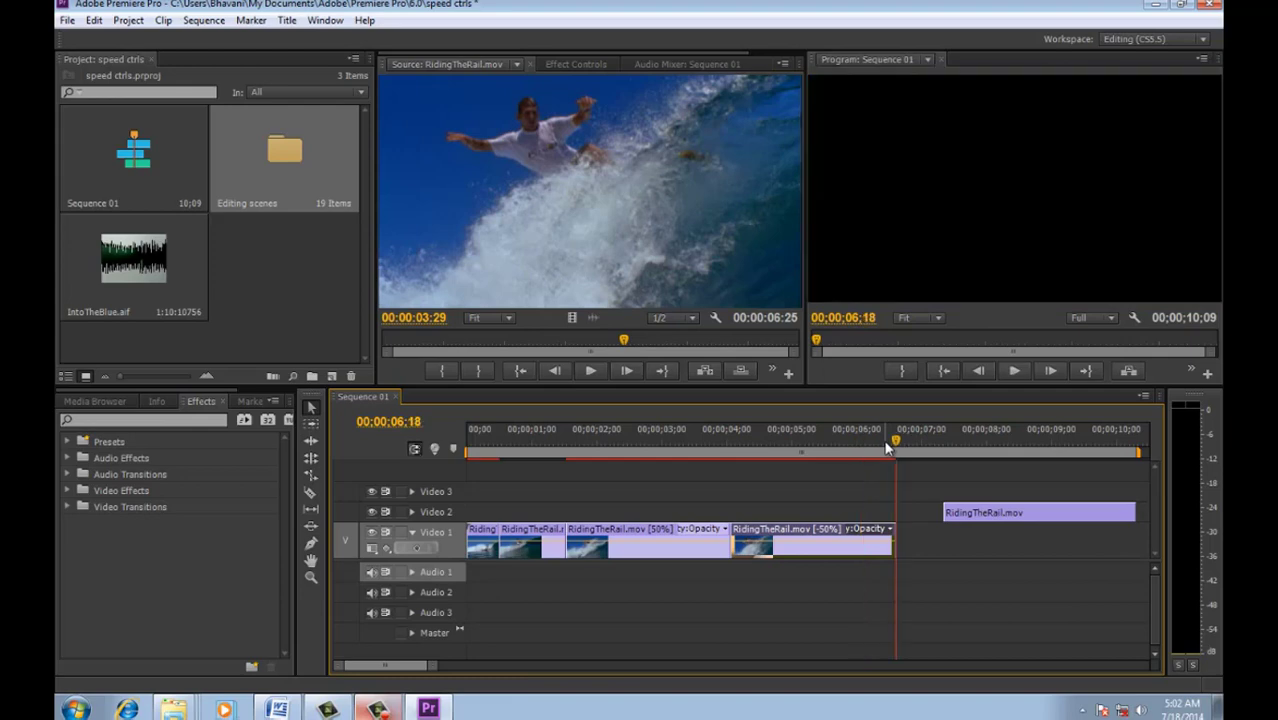
pyautogui.hotkey('ctrl', 'v')
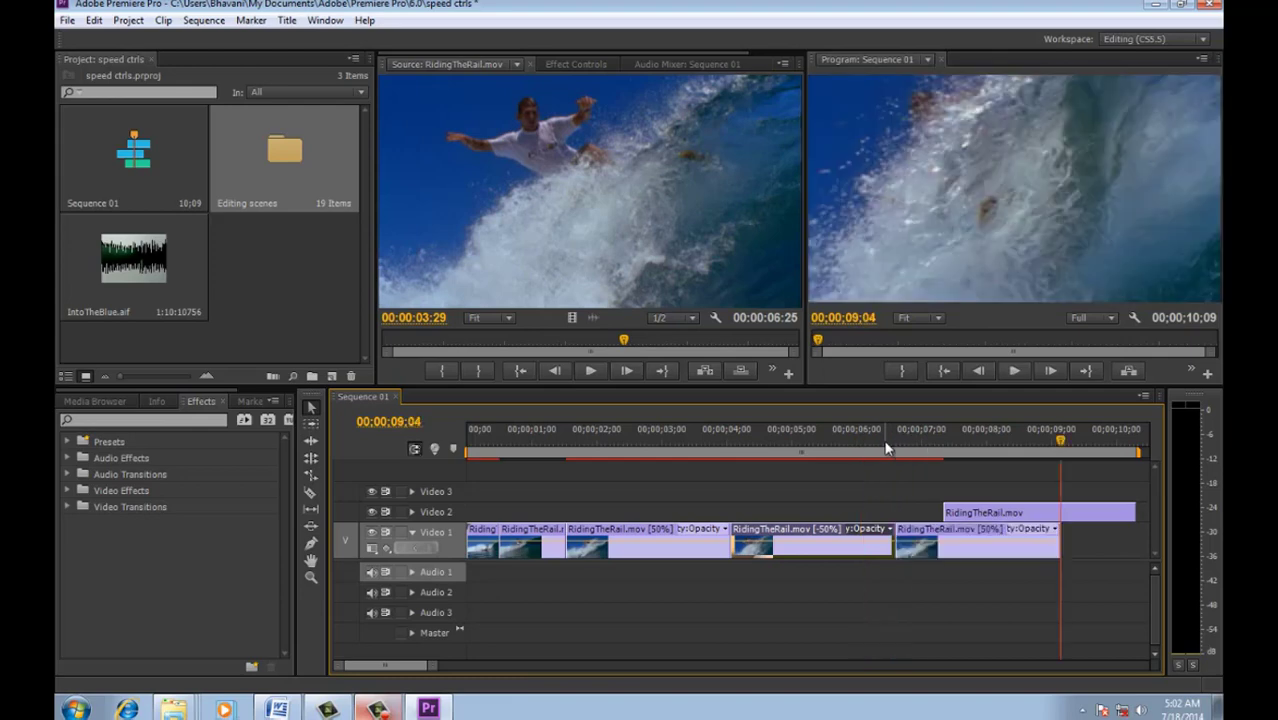
# Step: Move the Video 2 clip to the end of Video 1 and render the sequence previews
pyautogui.moveTo(980, 513); pyautogui.dragTo(1105, 540)
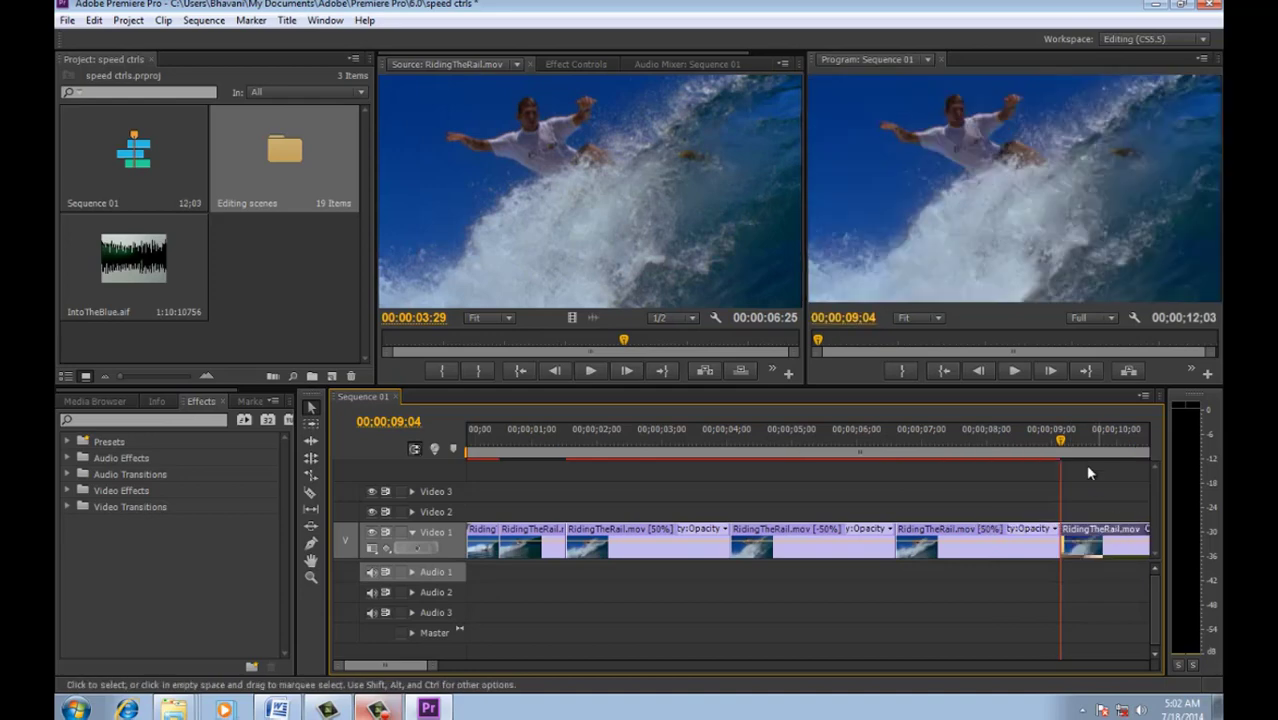
pyautogui.click(1043, 437)
pyautogui.press('Return')
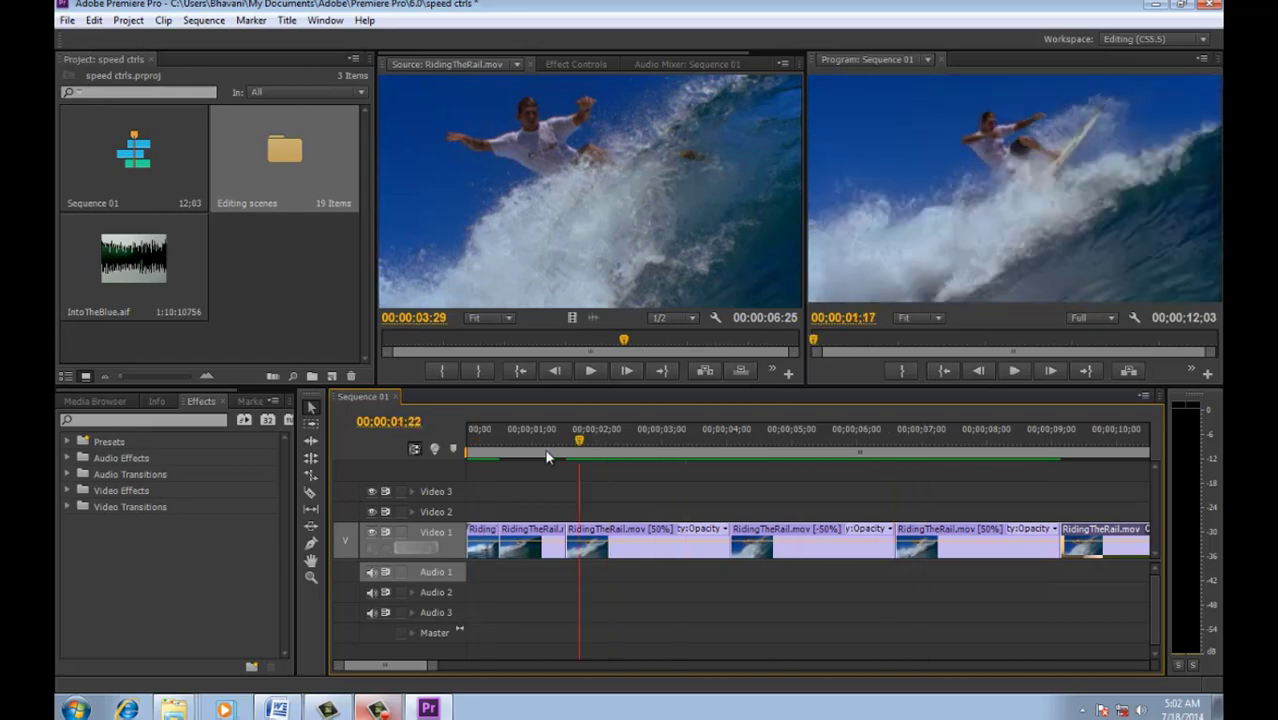
# Step: Play the rendered sequence in the maximized Program monitor
pyautogui.press('space')
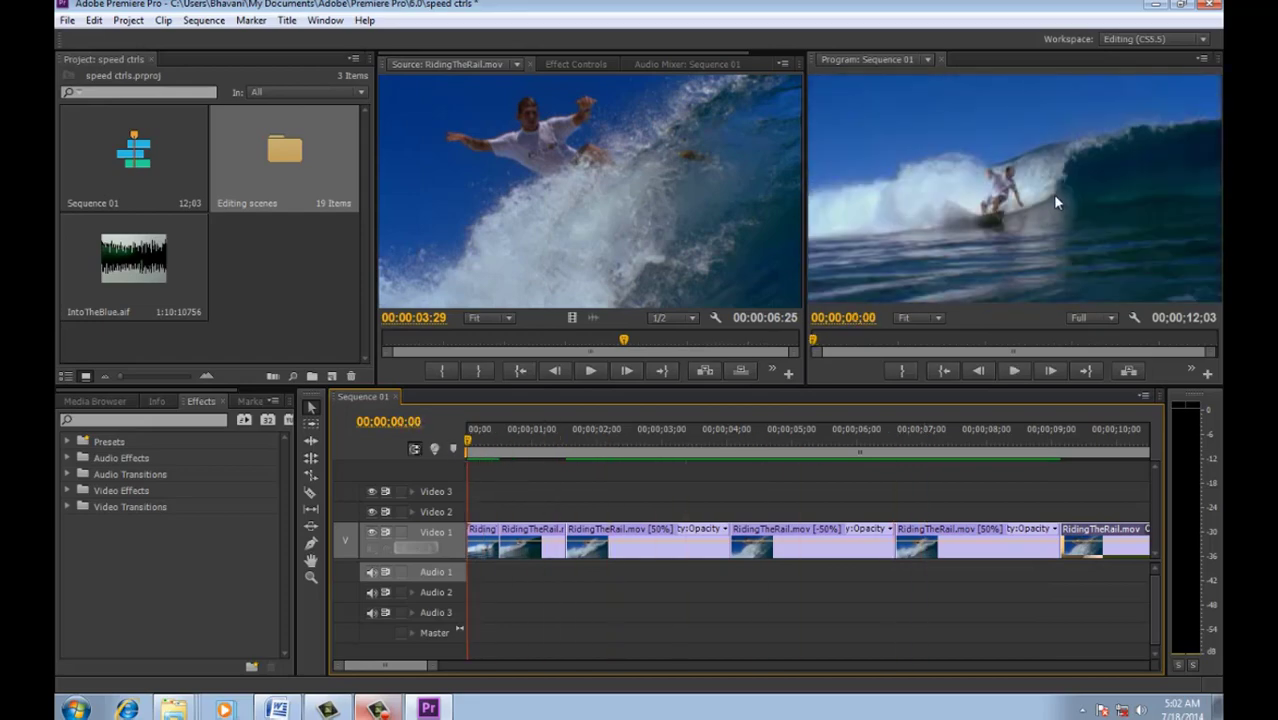
pyautogui.press('`')
pyautogui.press('space')
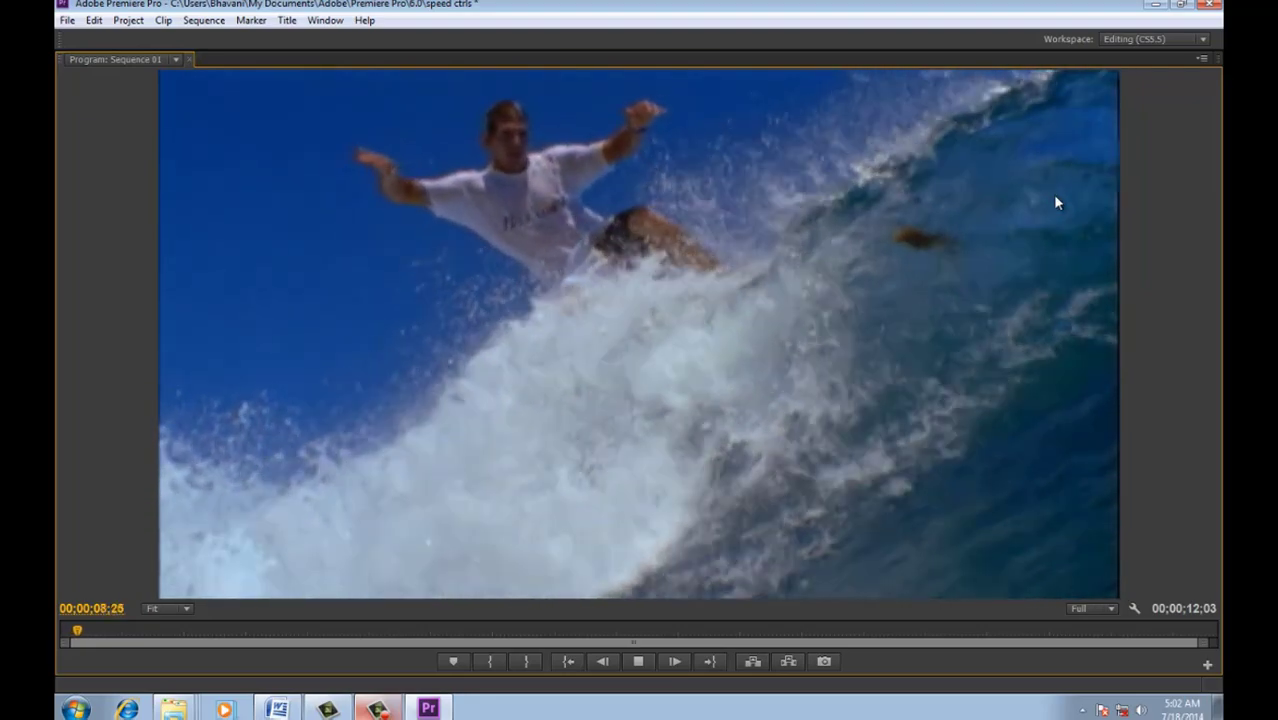
# Step: Replay the 12;03 sequence full-screen from the start, then restore the editing workspace
pyautogui.press('space')
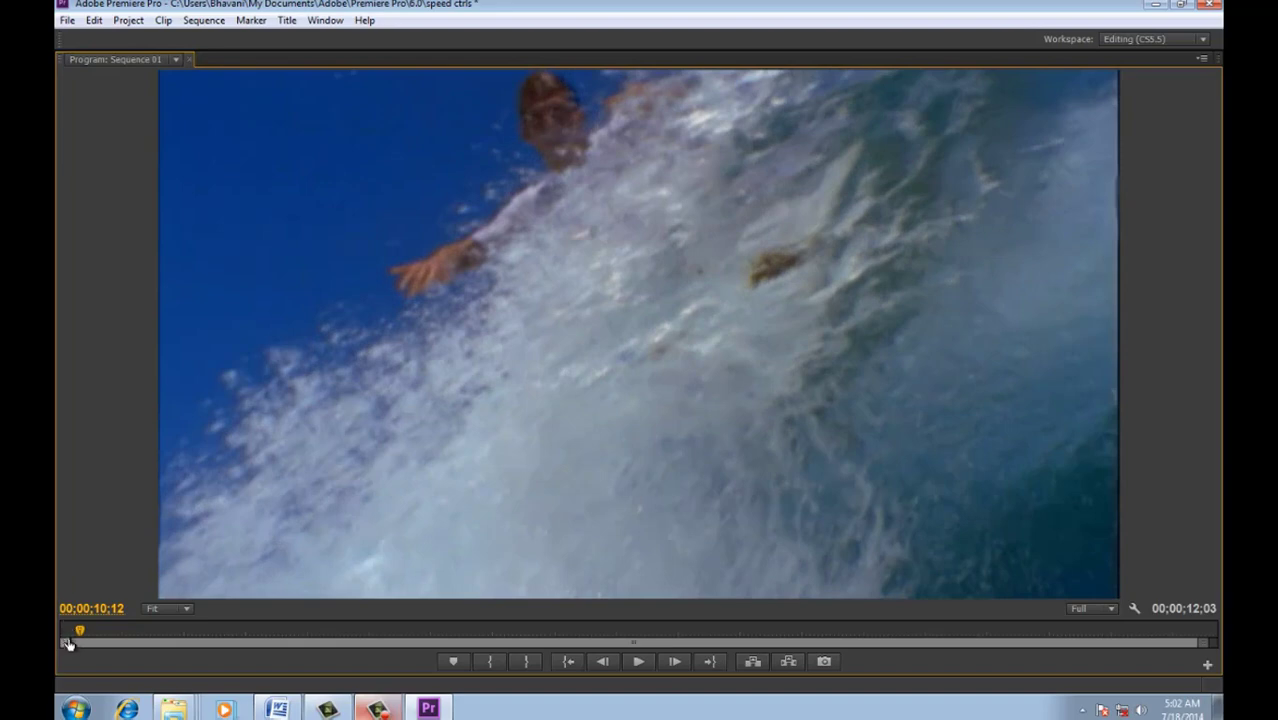
pyautogui.moveTo(79, 631); pyautogui.dragTo(54, 639)
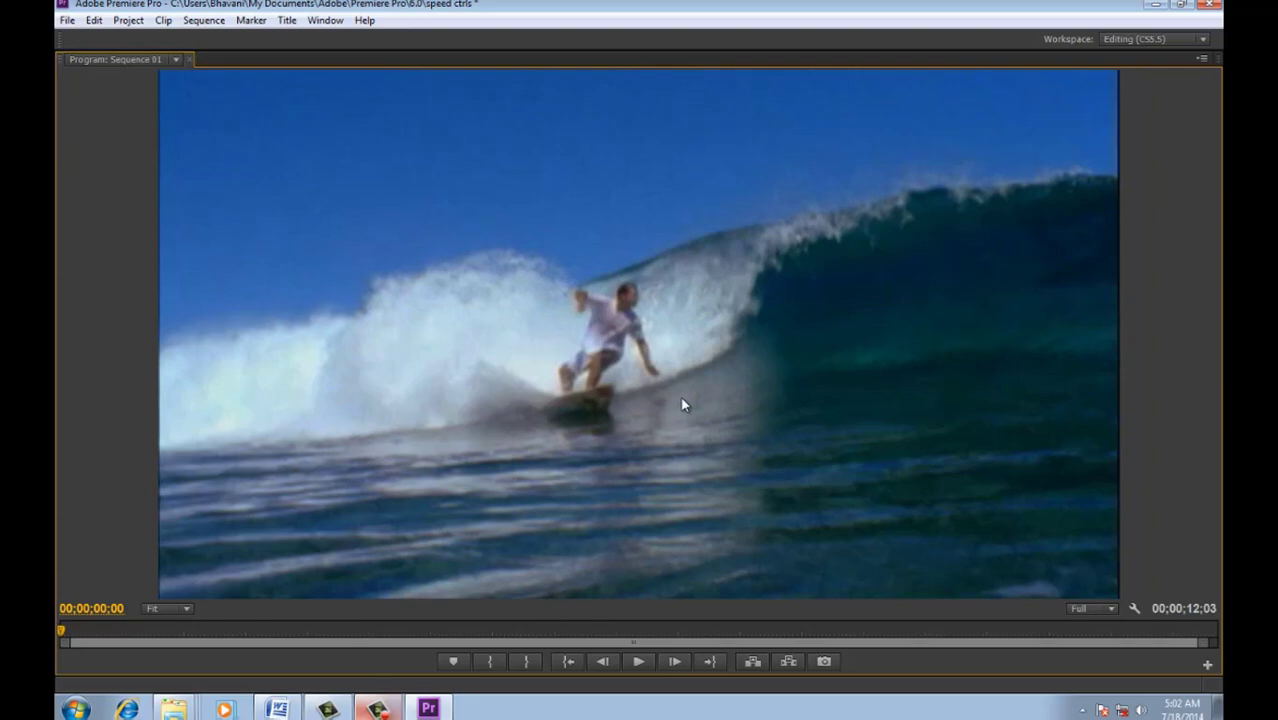
pyautogui.press('space')
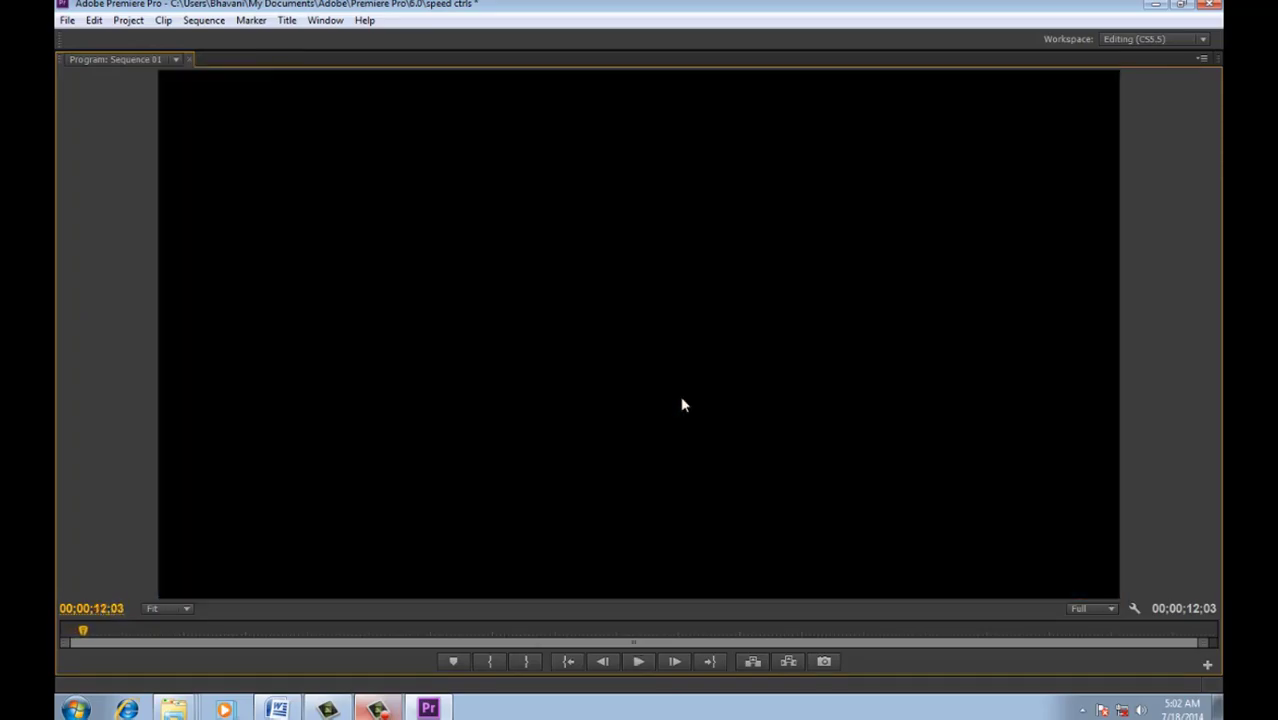
pyautogui.press('`')
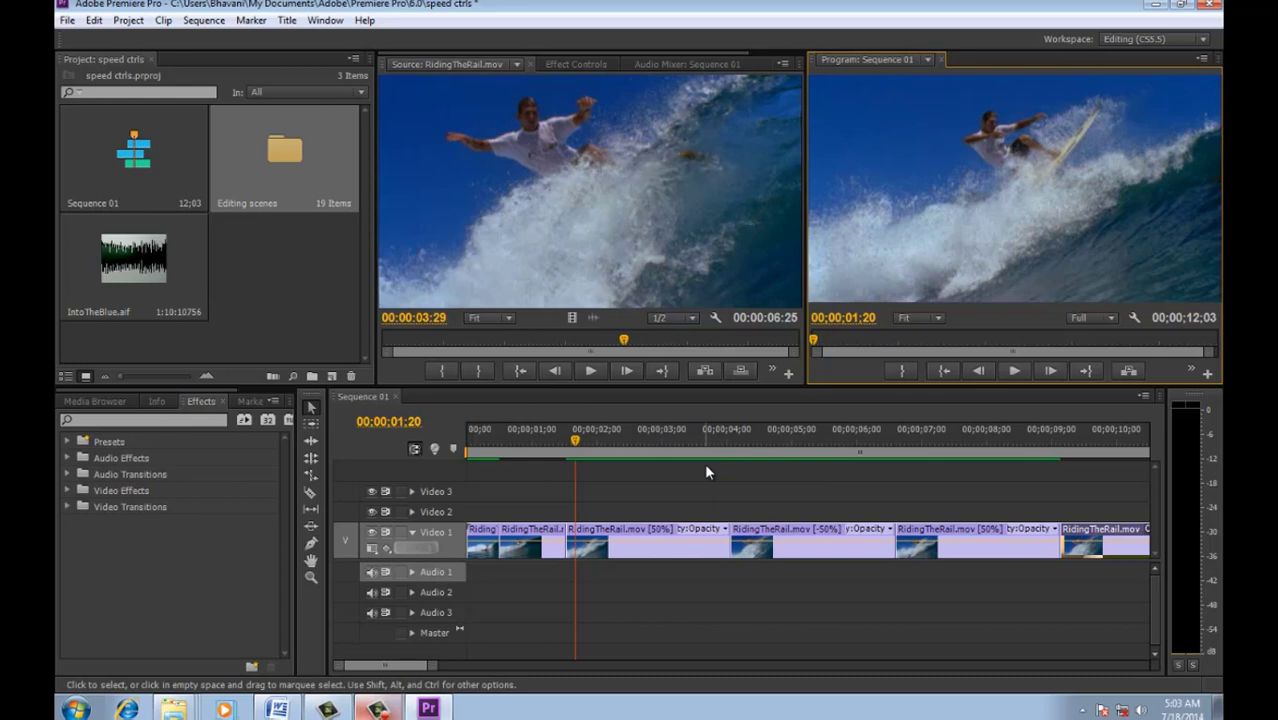
# Step: Save the speed ctrls project with Ctrl+S
pyautogui.hotkey('ctrl', 's')
pyautogui.moveTo(646, 560)
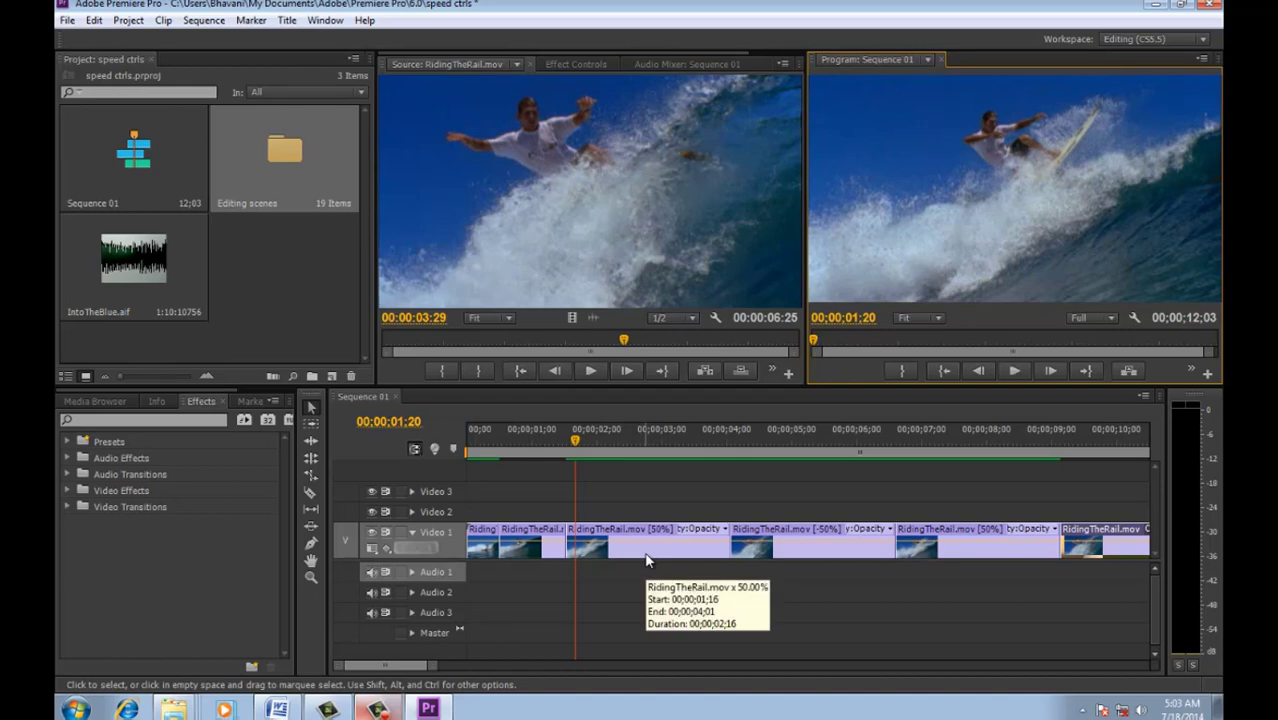